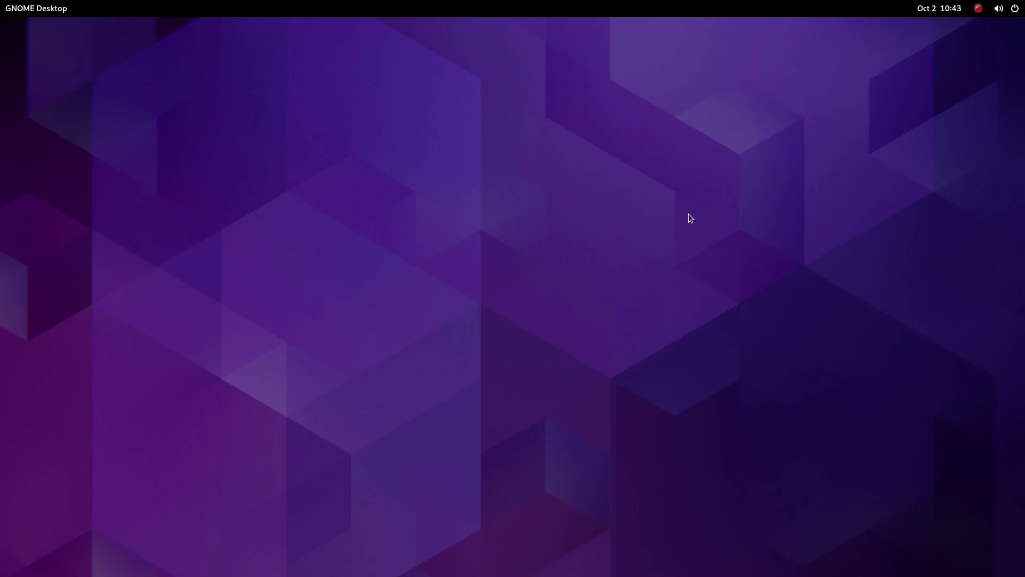
Find the Chromium web browser by searching the applications for "chrom", launch it and move its window nearer the screen's centre.
mouse_move(2, 3)
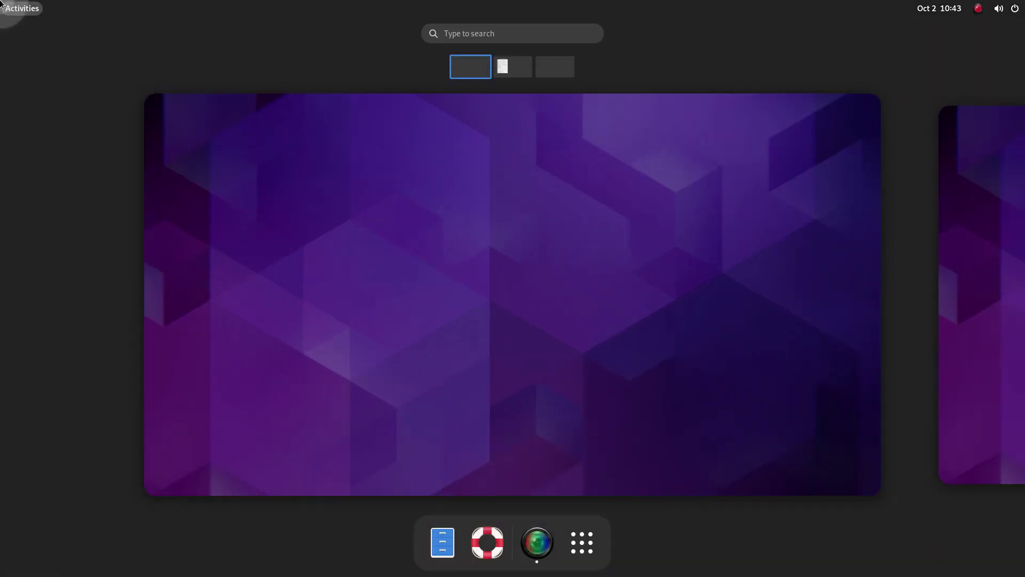
click(592, 562)
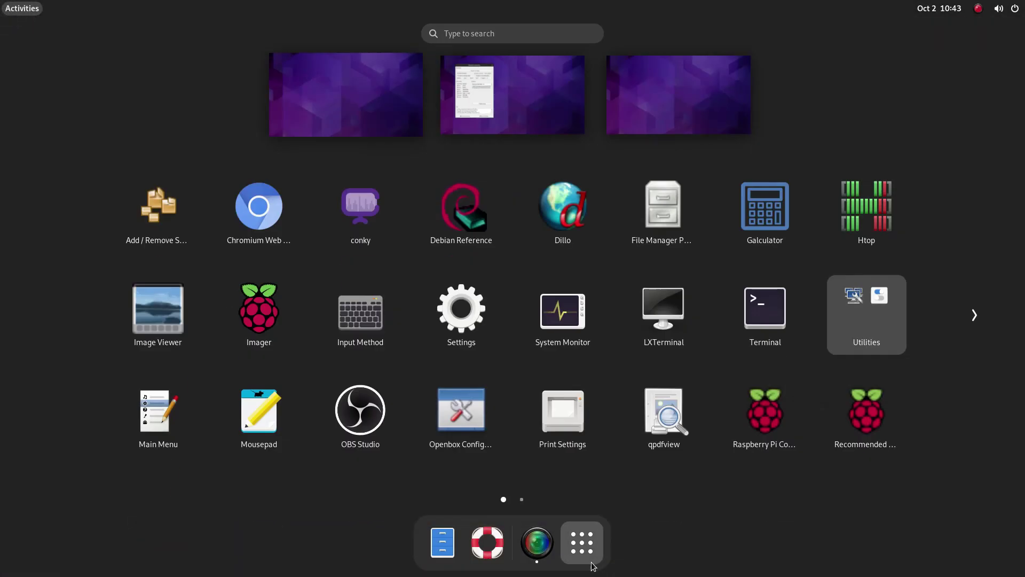
text(c)
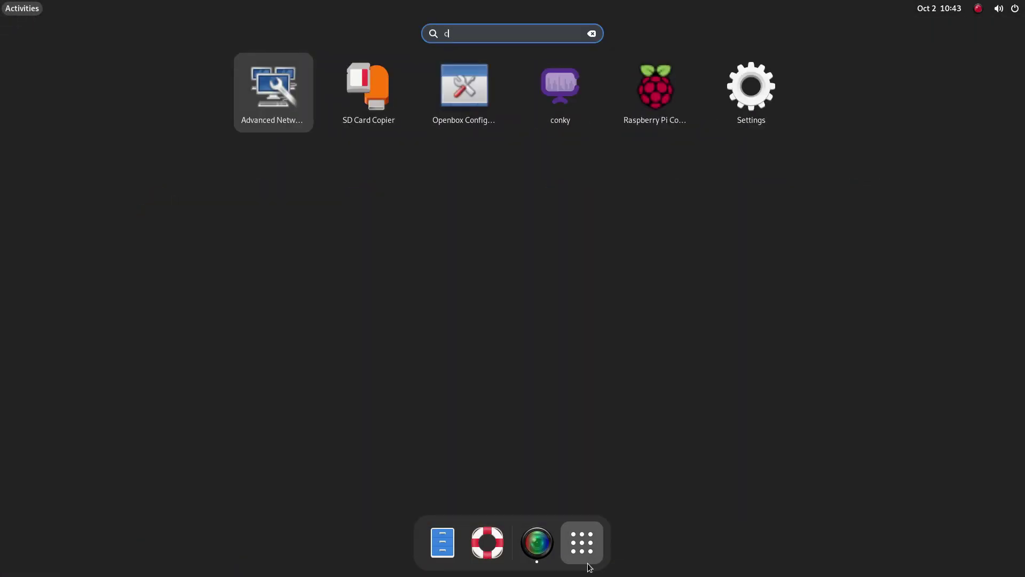
text(hrom)
key(Return)
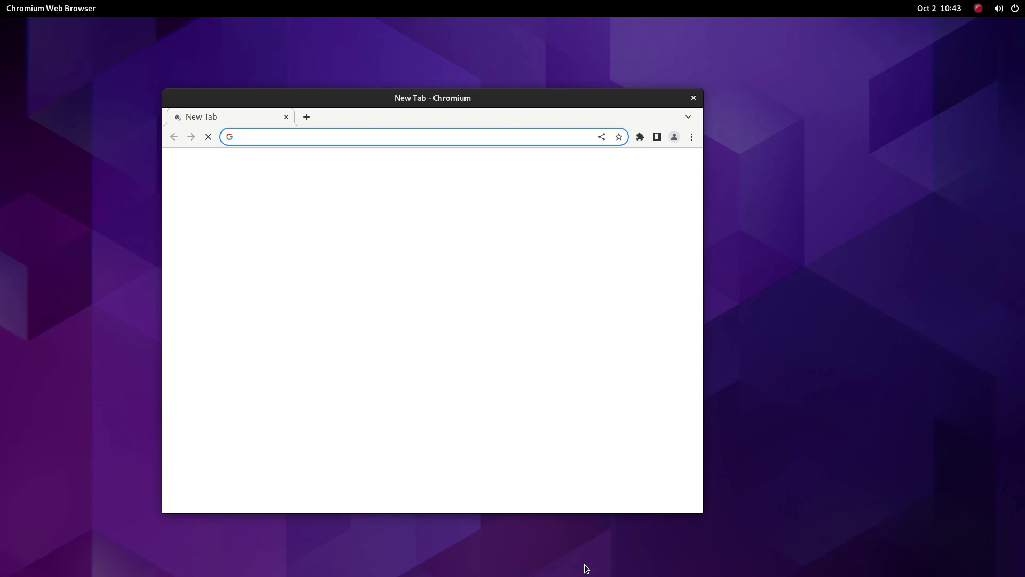
drag(562, 98, 631, 70)
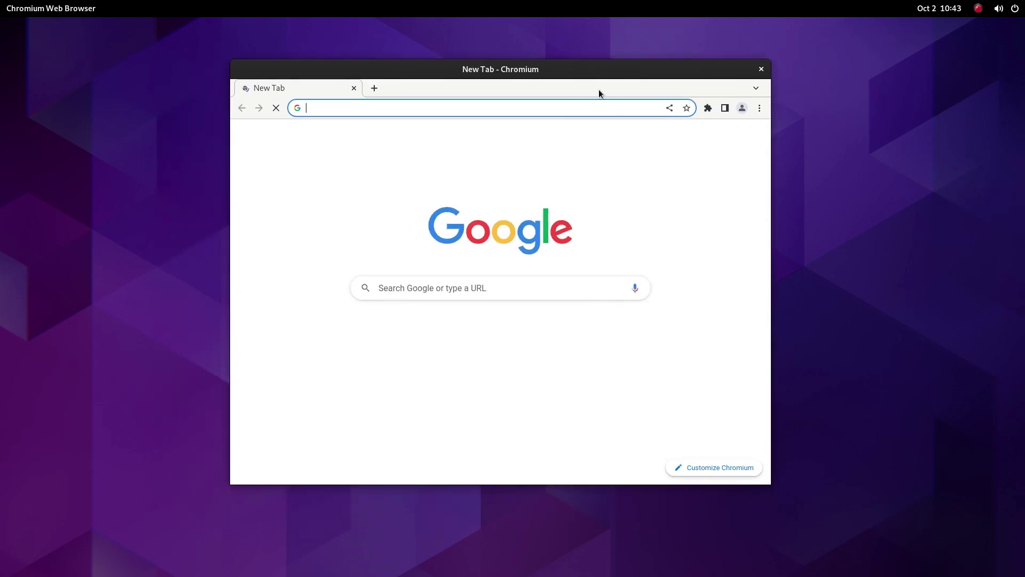
click(571, 114)
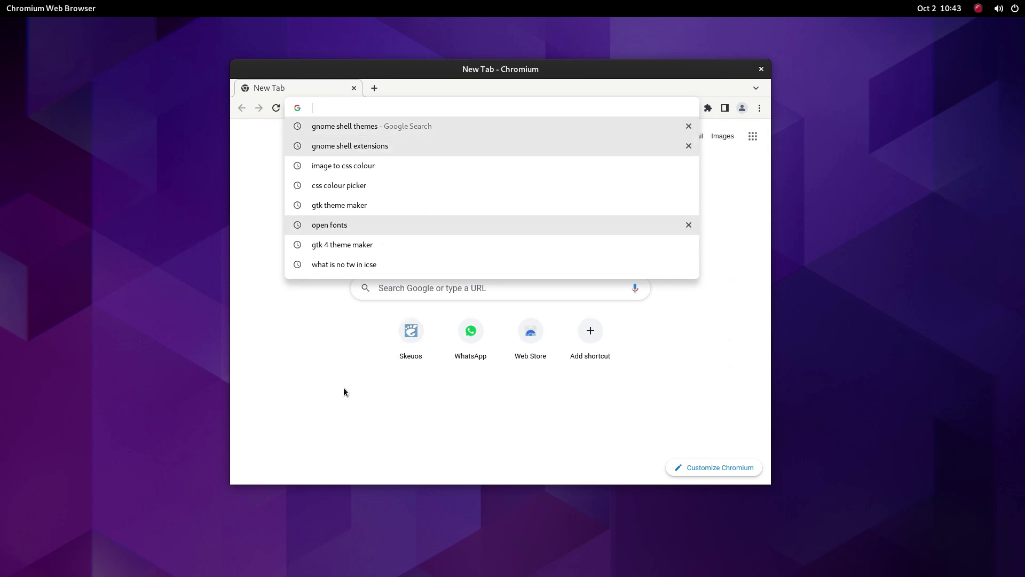
click(326, 374)
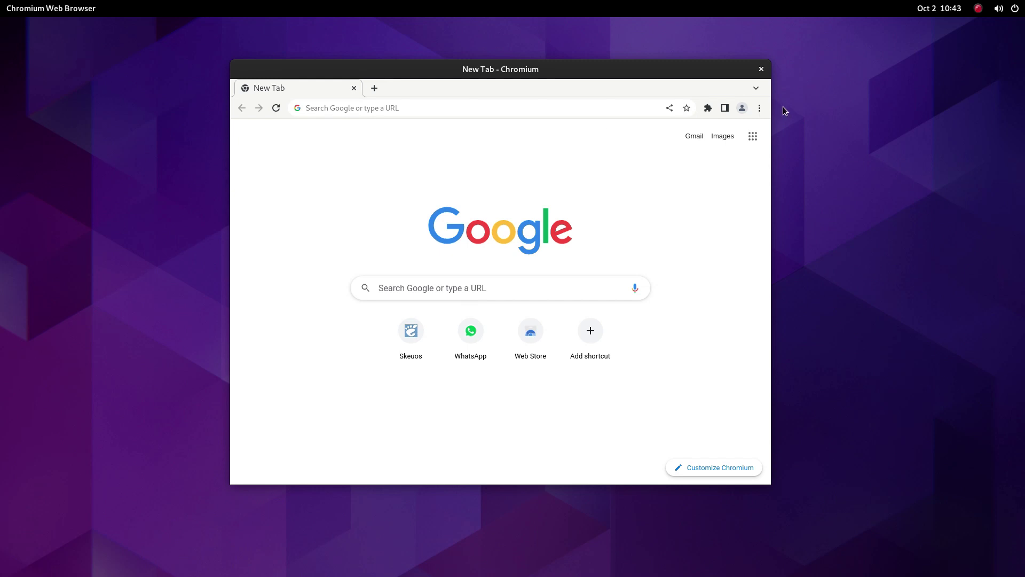
click(758, 109)
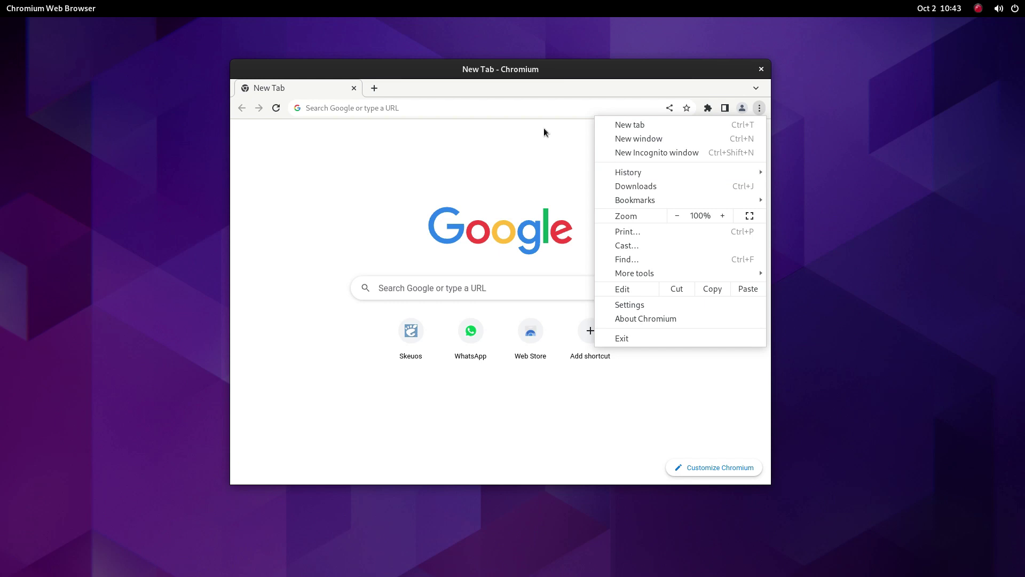
click(408, 107)
Look up "gnome shell extensions" on the web and open the installed extensions page of the GNOME Shell Extensions site.
click(408, 107)
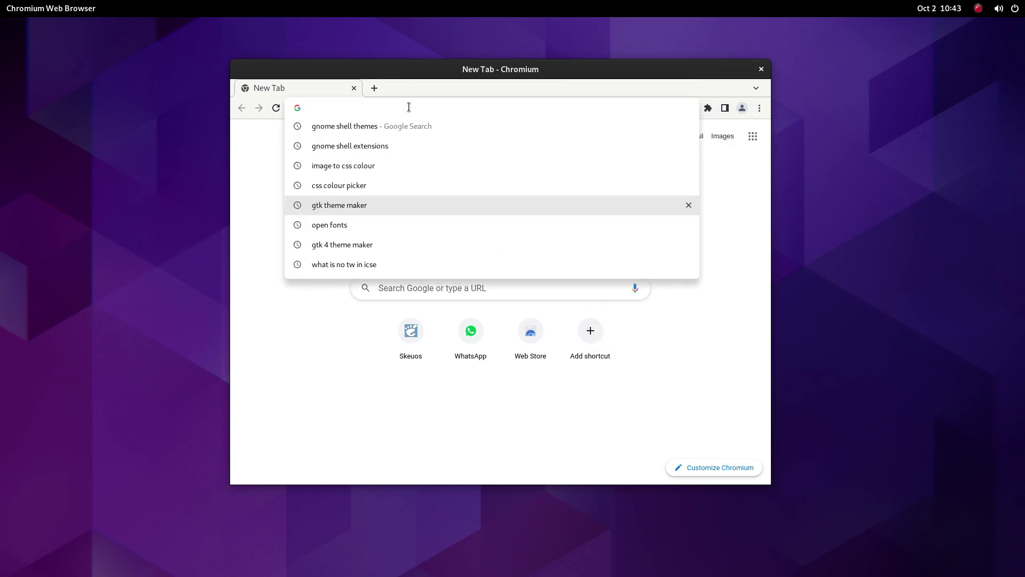
click(380, 152)
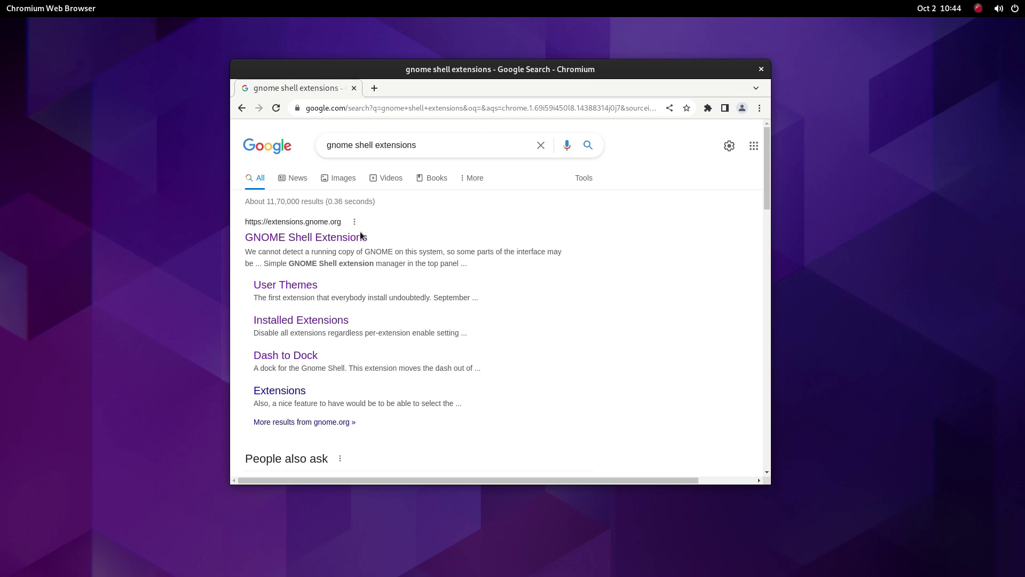
click(327, 237)
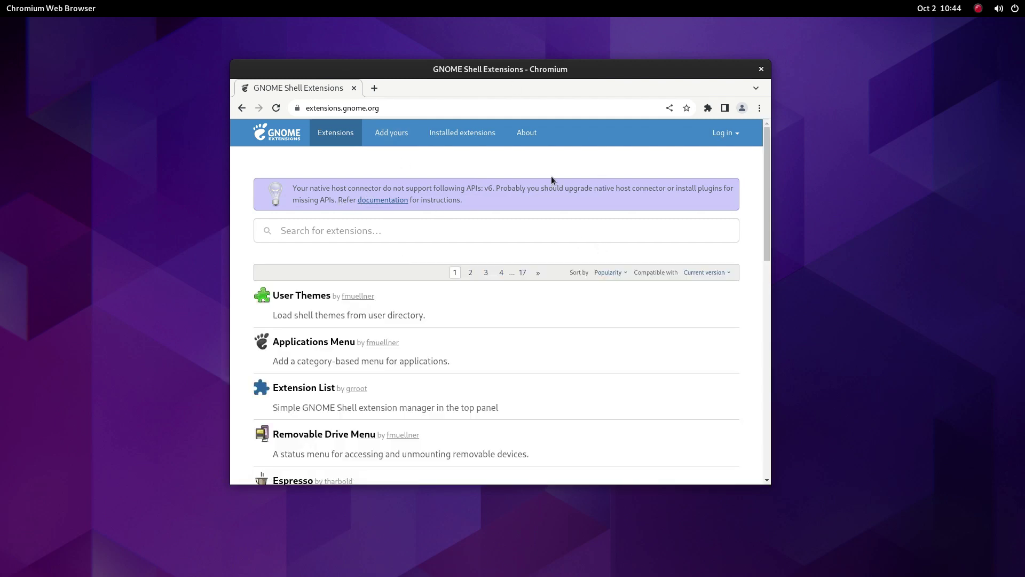
click(462, 132)
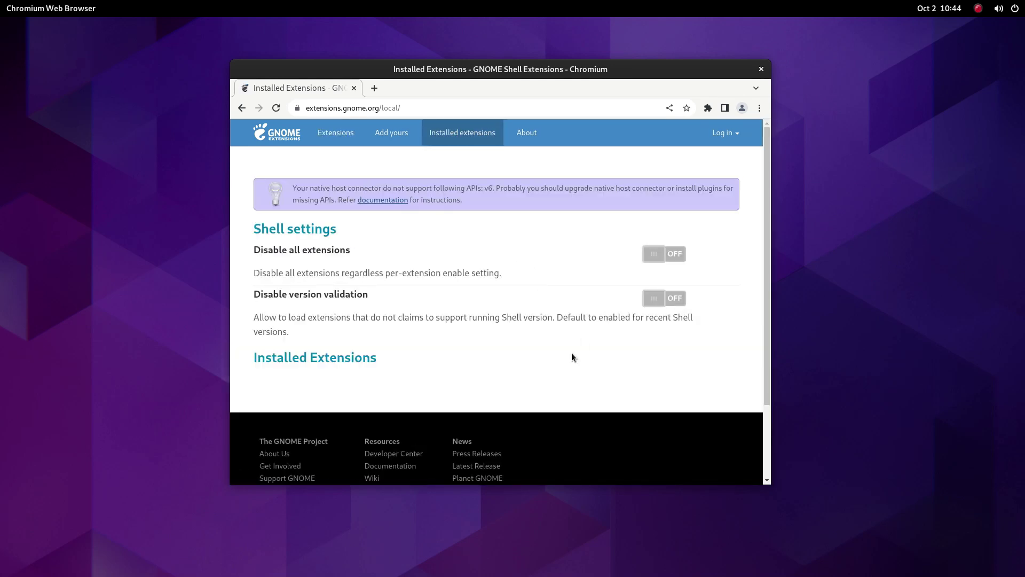
Enable the Dash to Dock extension in the list of installed extensions.
scroll(561, 360, down, 4)
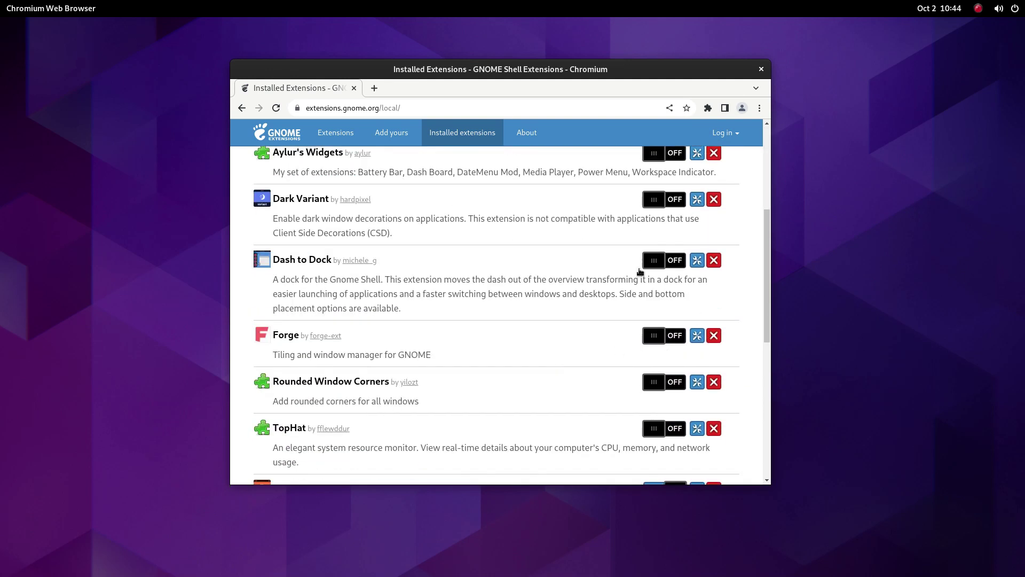
click(660, 260)
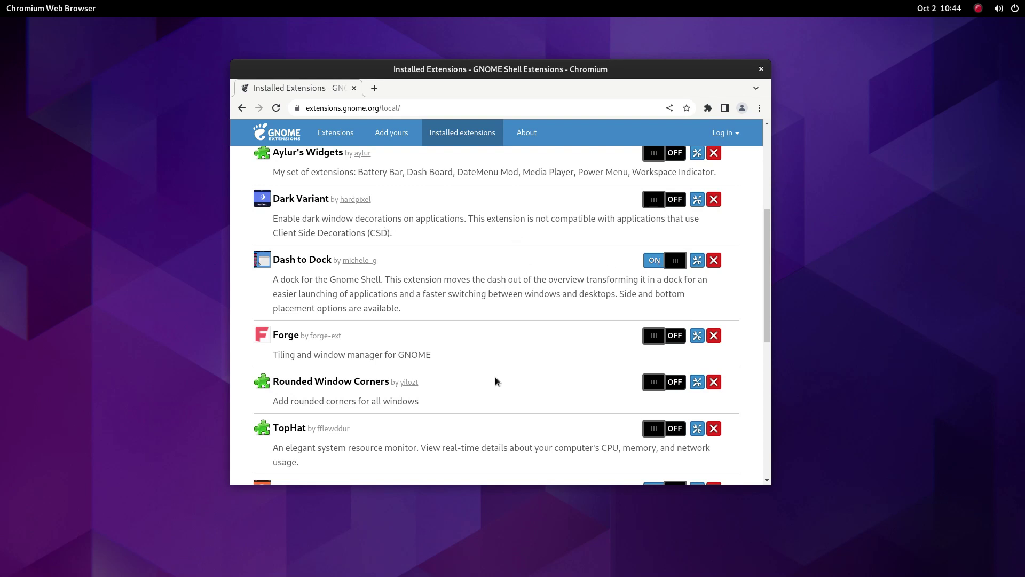
scroll(495, 376, down, 2)
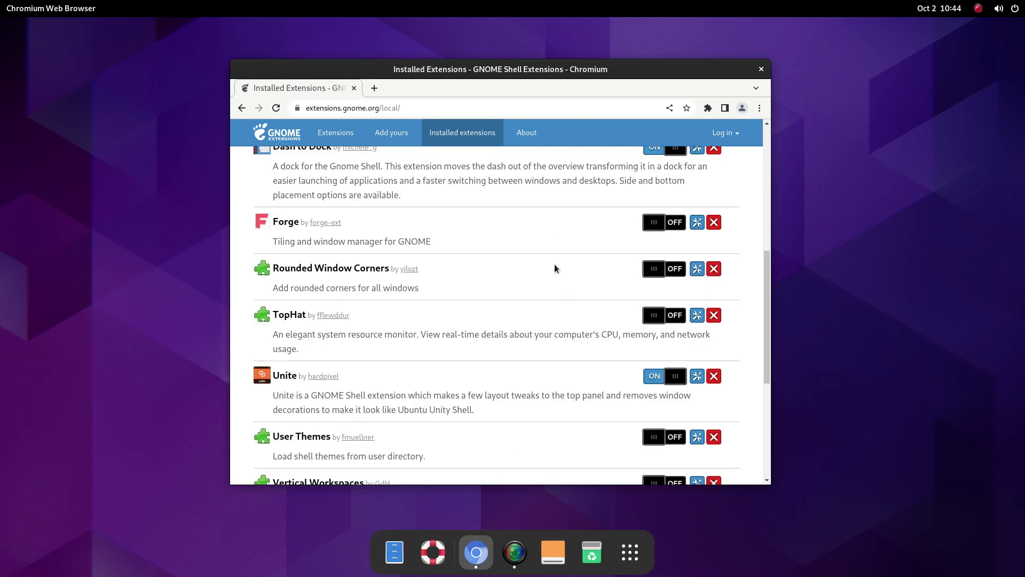
scroll(614, 264, up, 1)
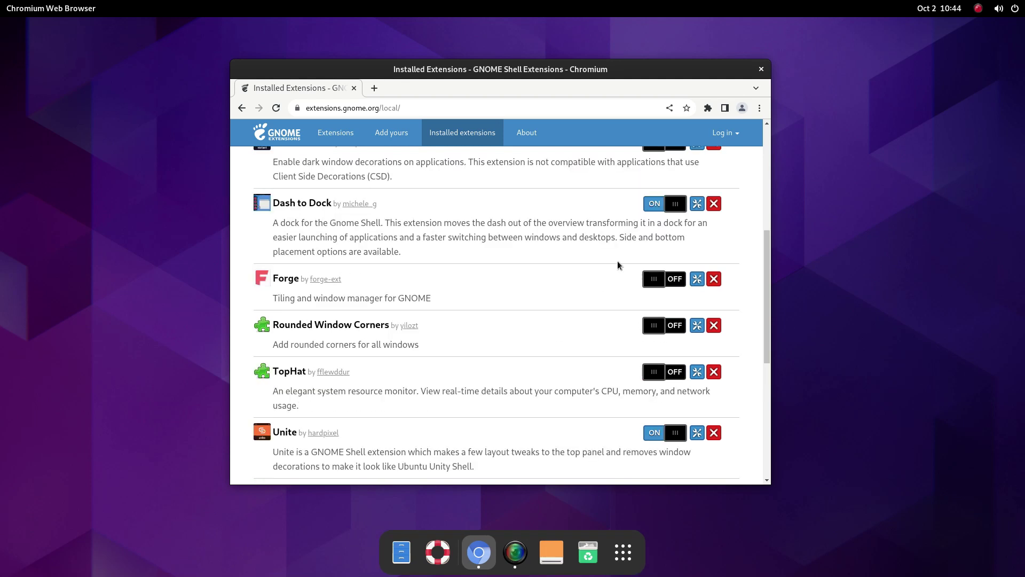
scroll(611, 297, up, 1)
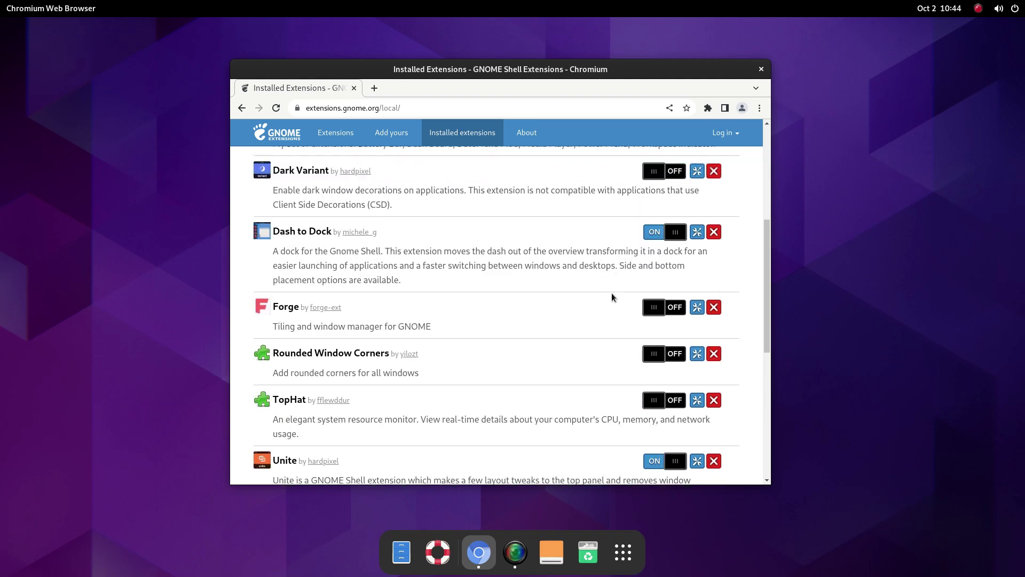
Enable the User Themes extension in the list of installed extensions.
scroll(612, 297, down, 2)
scroll(612, 297, down, 2)
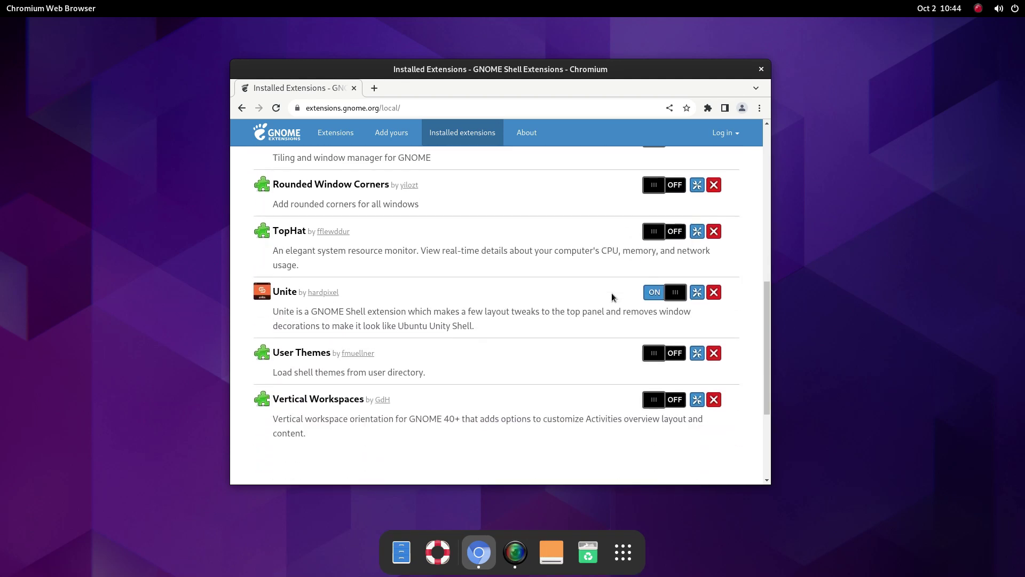
click(655, 355)
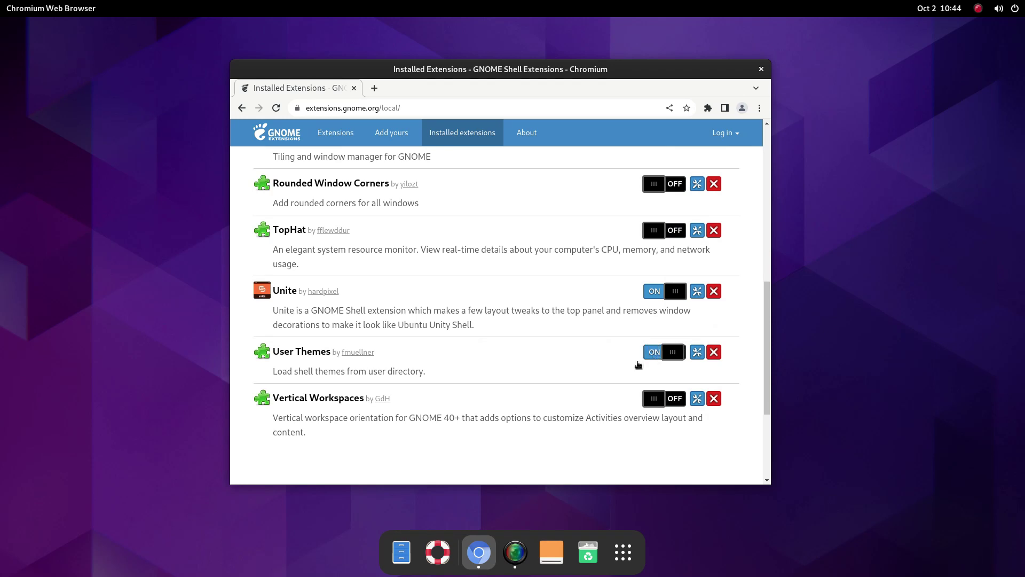
scroll(587, 371, up, 2)
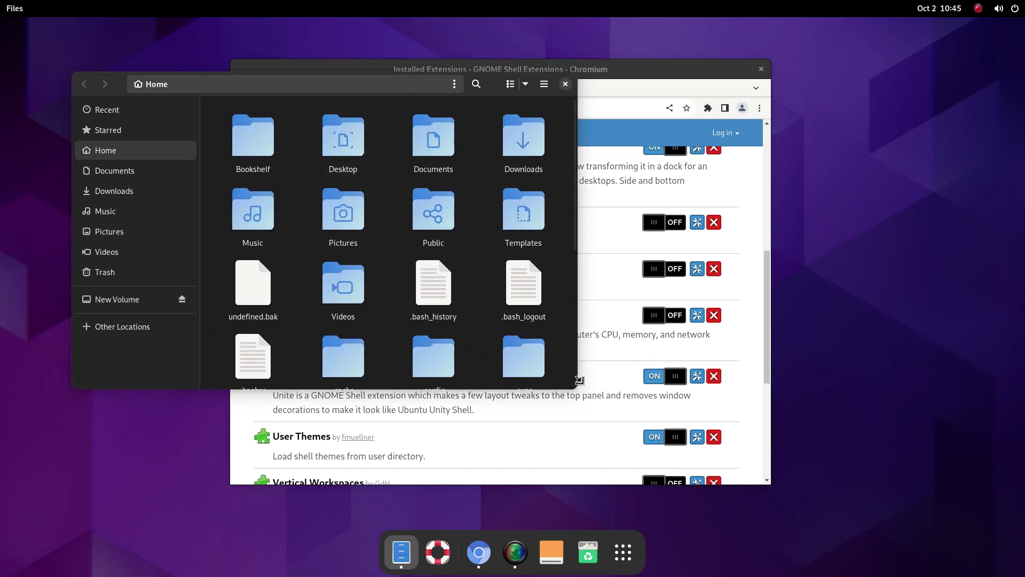
Close the Files window and shift the browser window up and to the left on the desktop.
mouse_move(498, 85)
mouse_down()
mouse_move(504, 167)
mouse_move(507, 15)
mouse_move(517, 80)
mouse_up()
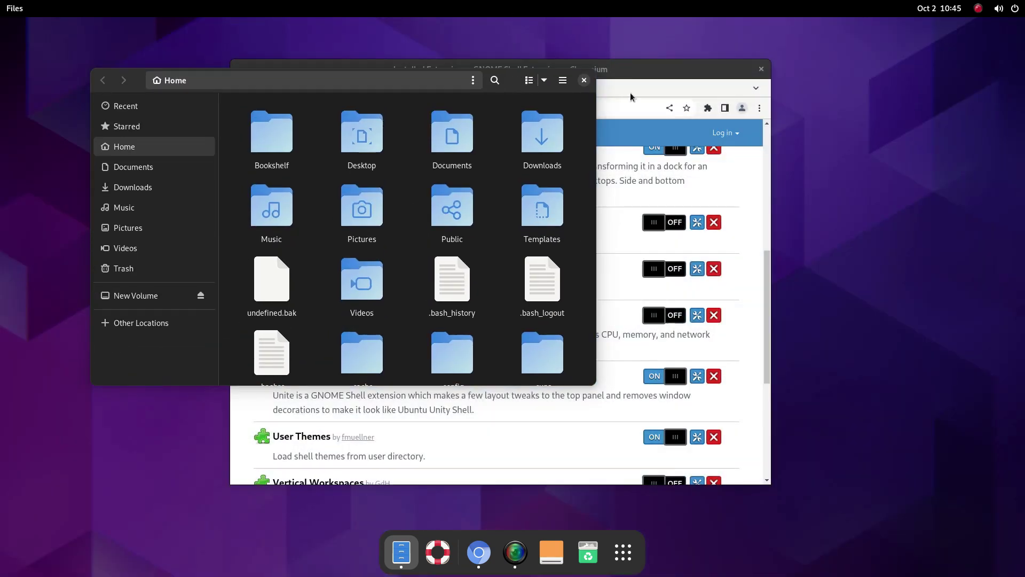
click(584, 80)
drag(520, 90, 455, 74)
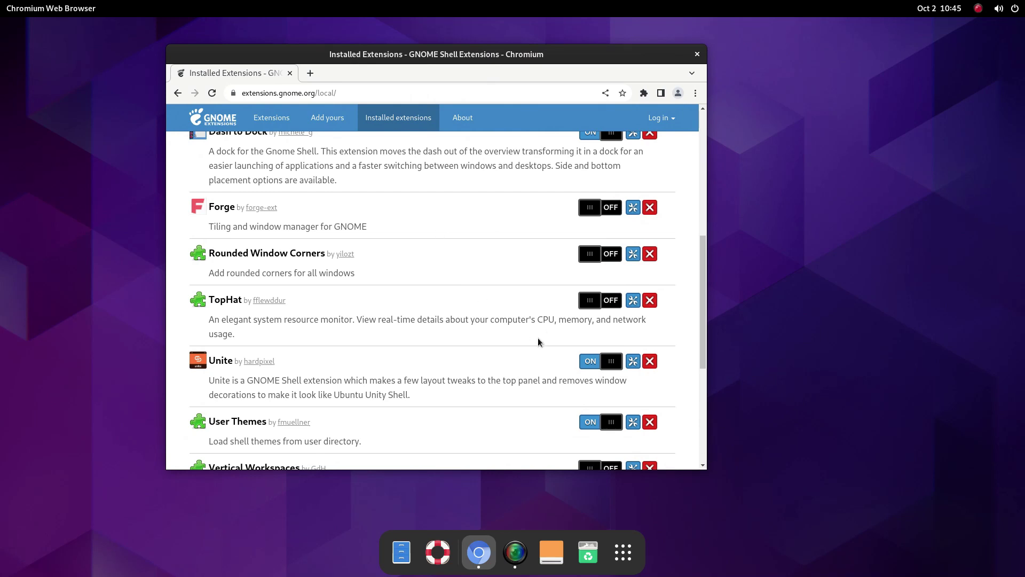
Enable the Rounded Window Corners extension in the list of installed extensions.
scroll(537, 338, up, 2)
scroll(538, 337, down, 4)
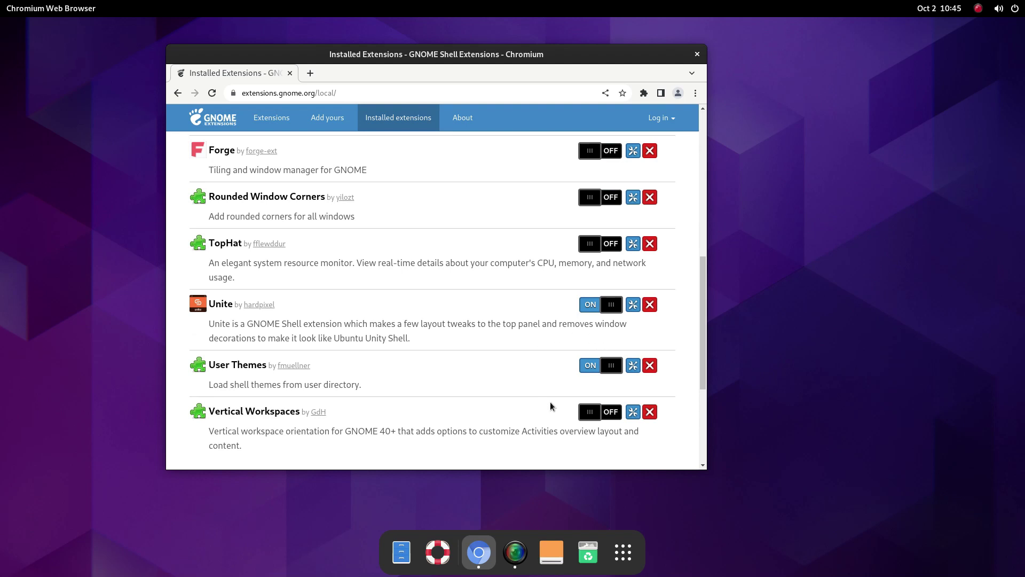
scroll(576, 238, up, 1)
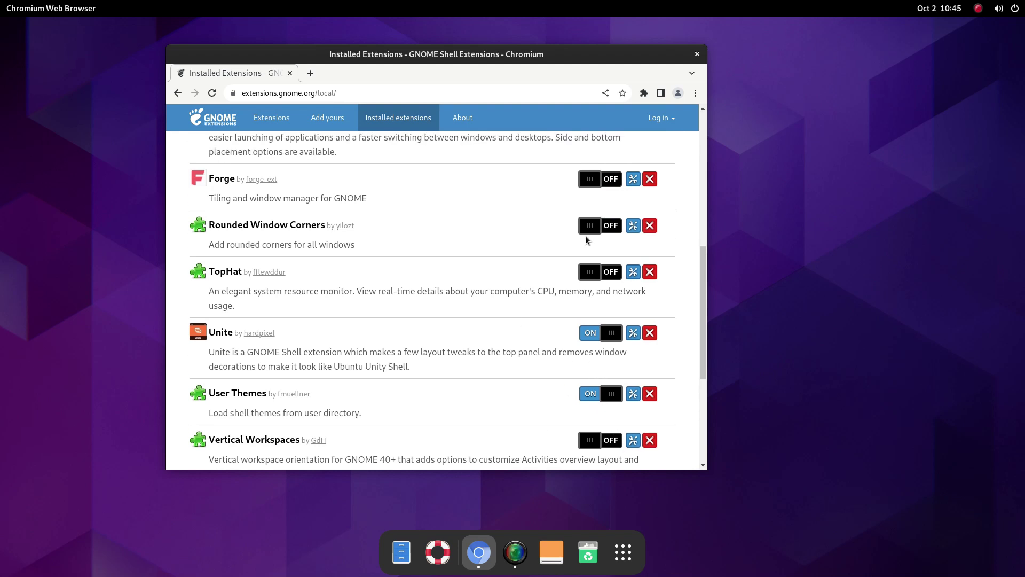
click(597, 236)
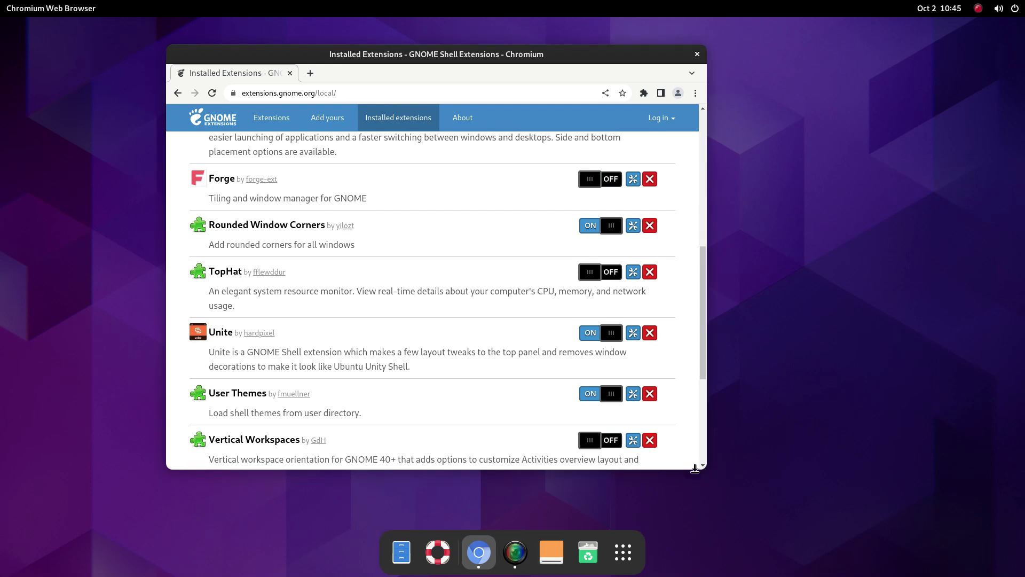
Disable the Unite extension in the list of installed extensions.
scroll(504, 327, up, 2)
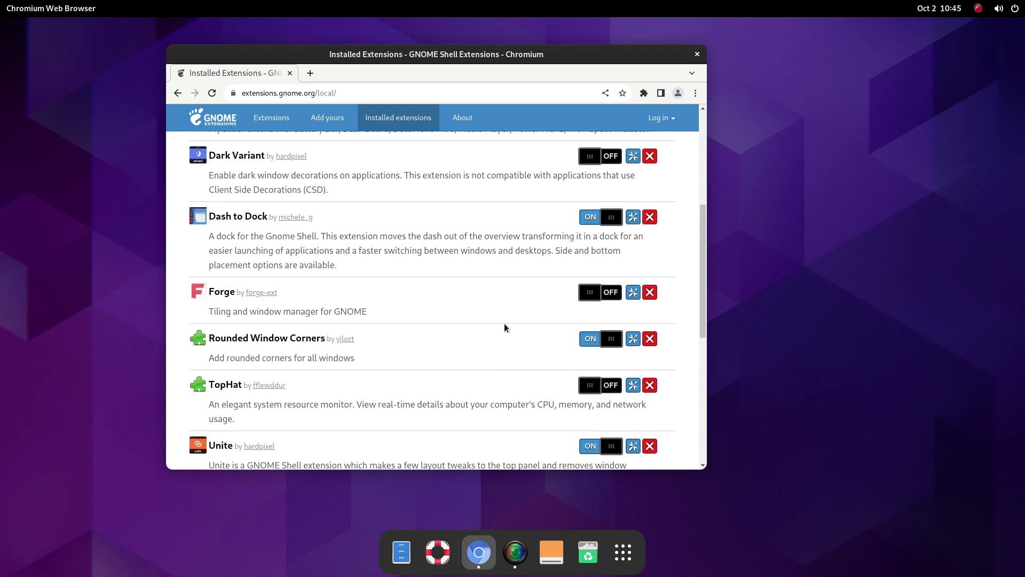
scroll(545, 334, down, 2)
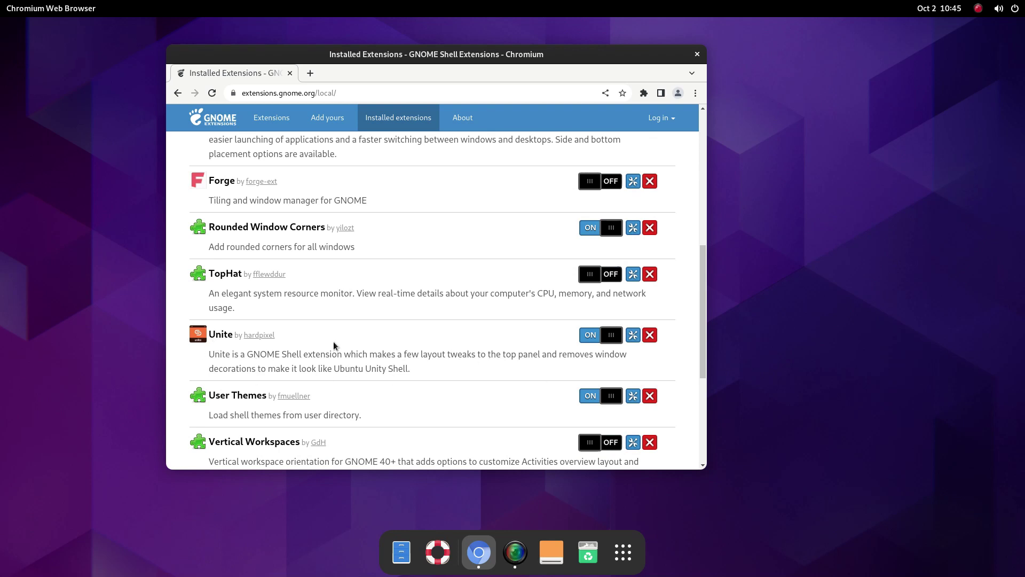
scroll(613, 132, down, 1)
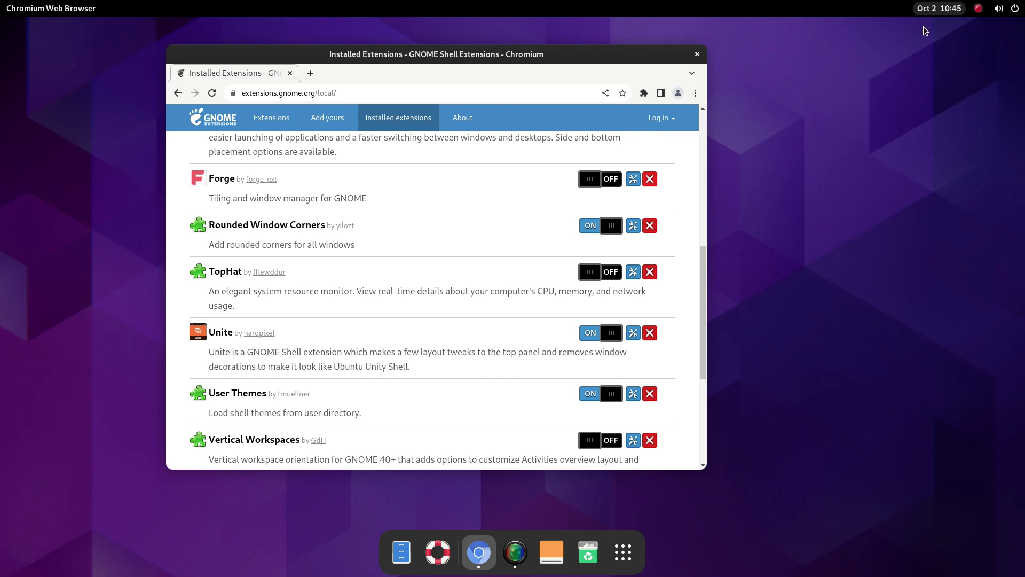
click(617, 341)
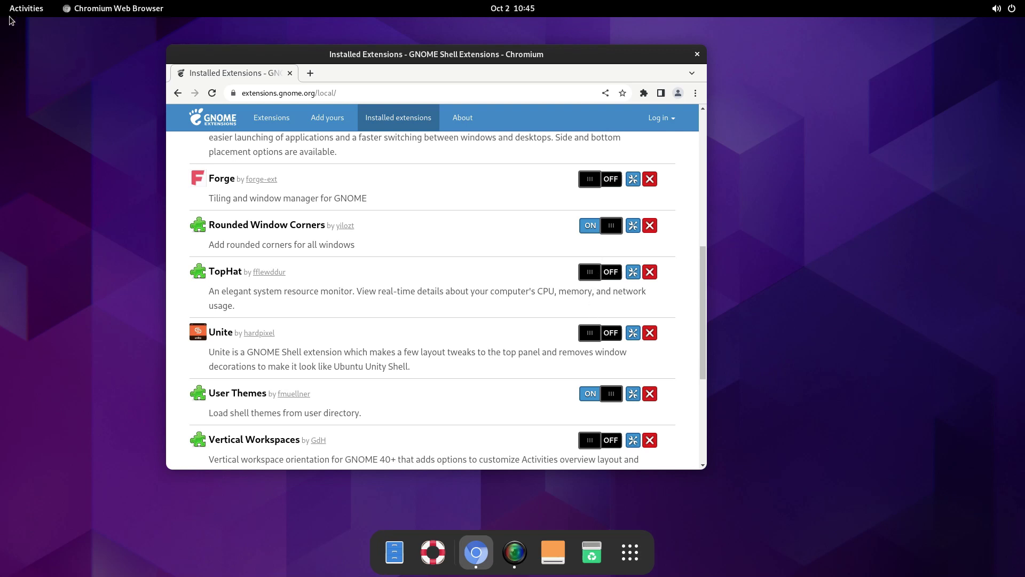
Turn the Unite extension back on with the browser window maximized, and return the window to its unmaximized state.
double_click(431, 54)
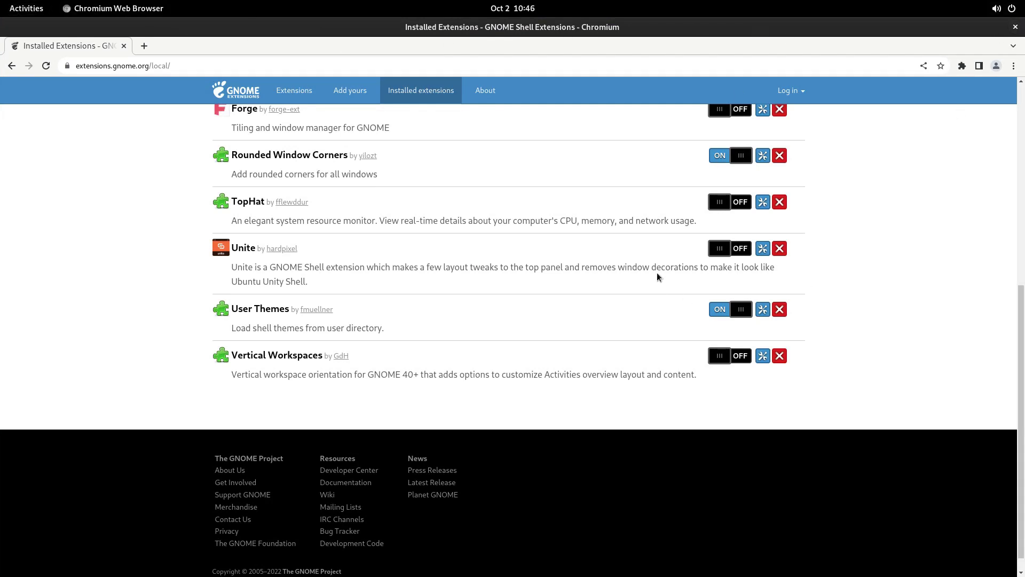
click(720, 249)
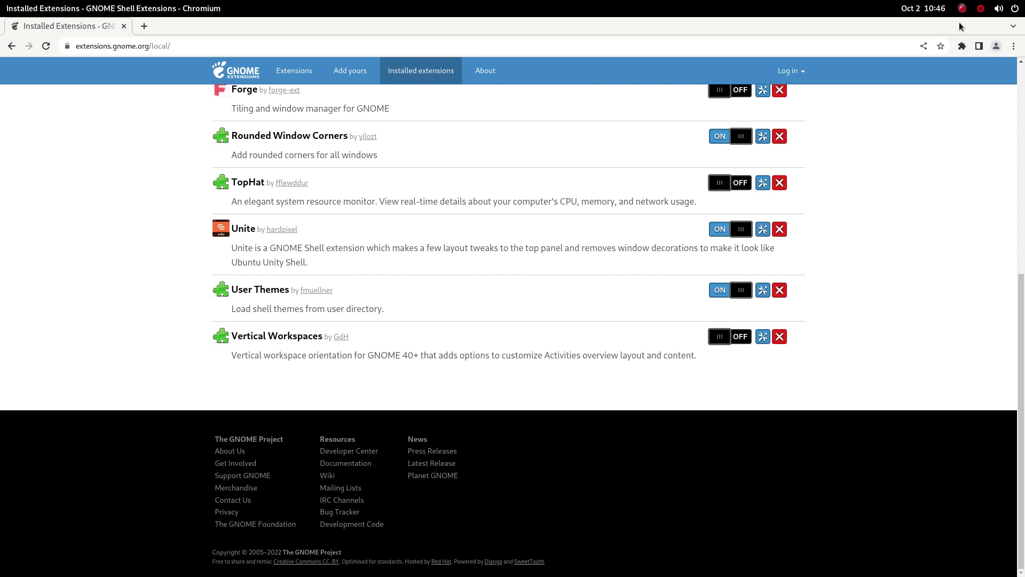
scroll(934, 184, up, 4)
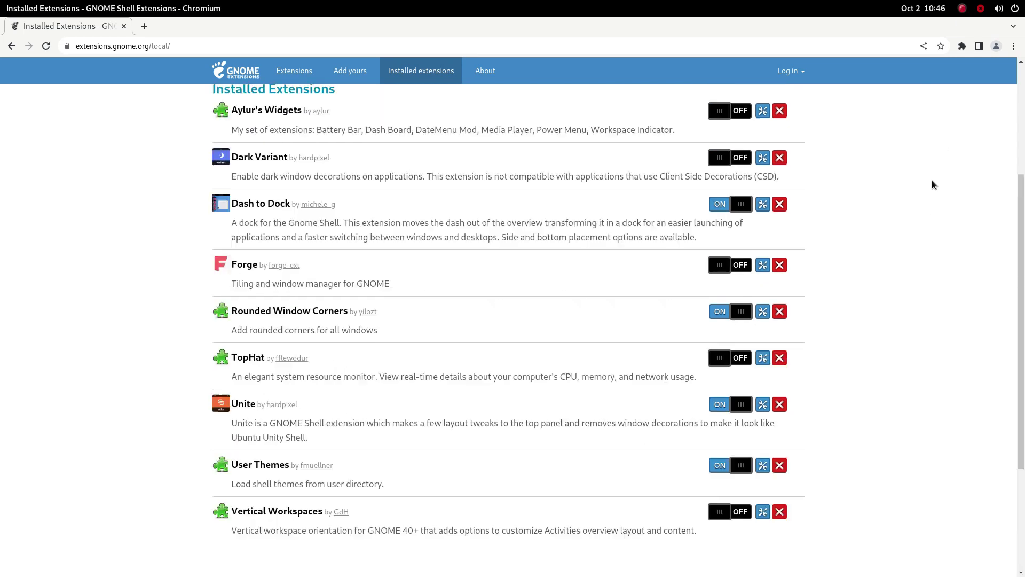
double_click(777, 34)
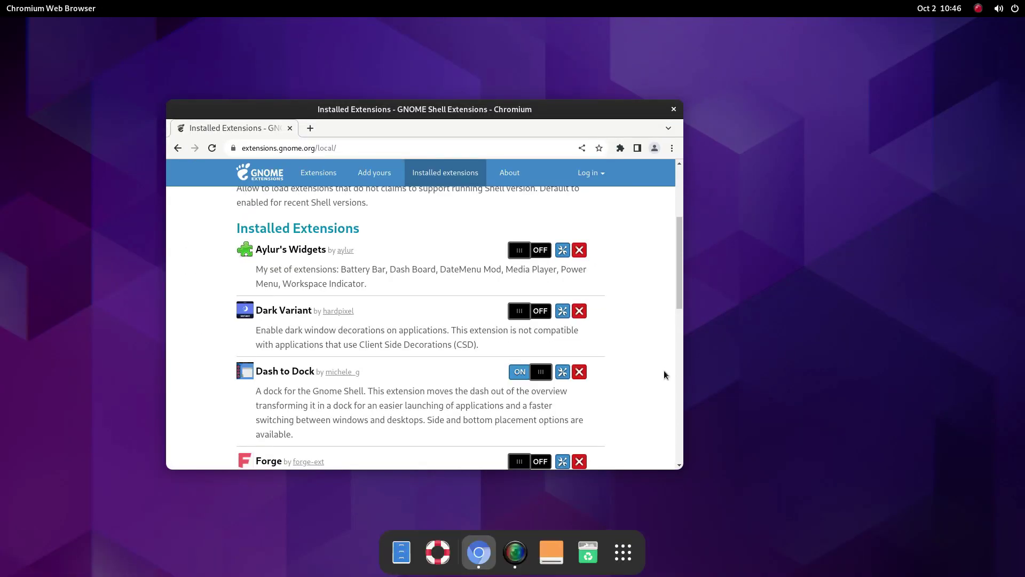
Open the settings of the Dash to Dock extension from the installed extensions list.
scroll(644, 345, down, 1)
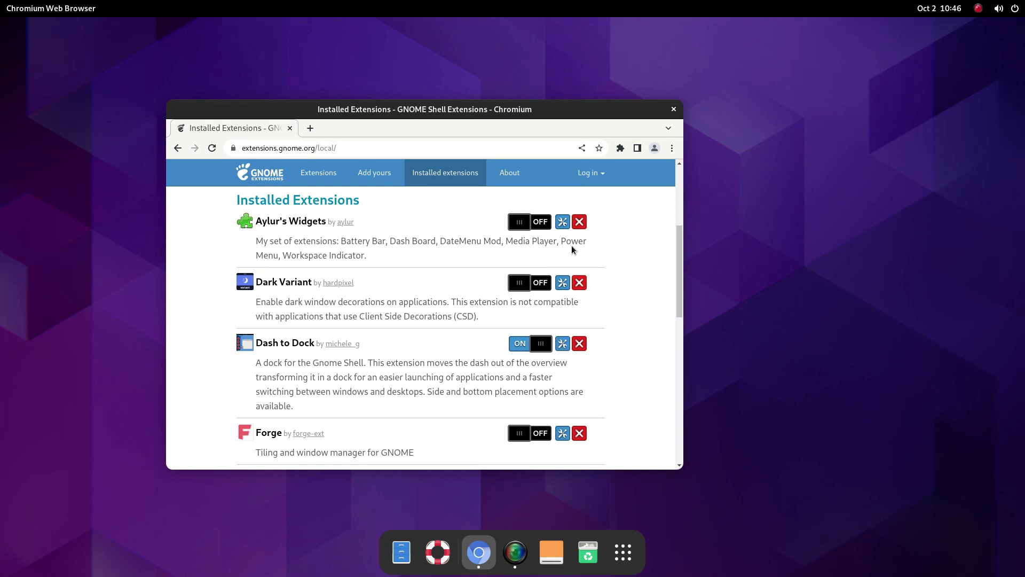
click(563, 350)
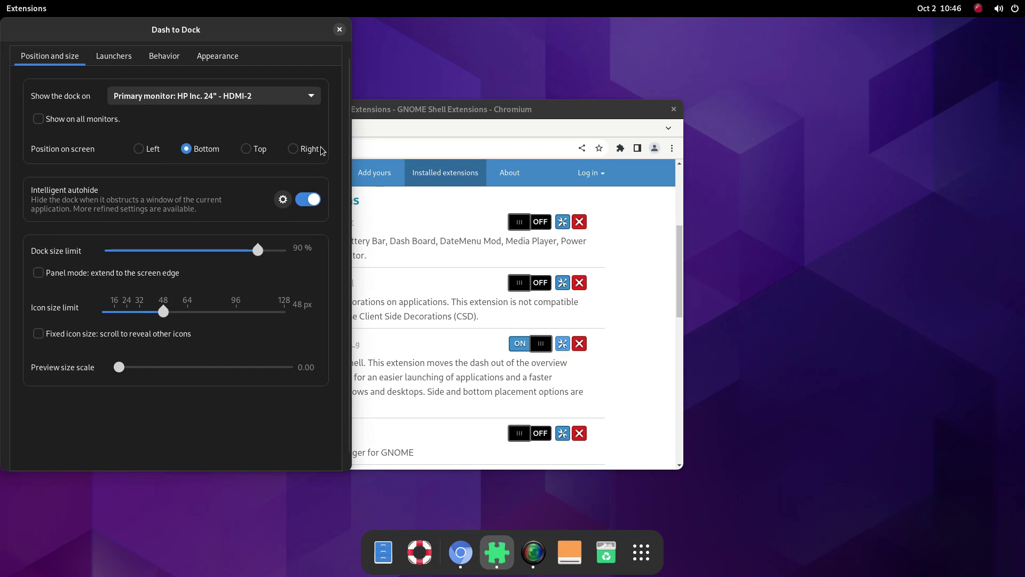
Set the dock's position on screen to Left, and close the Dash to Dock settings and the browser window.
click(144, 148)
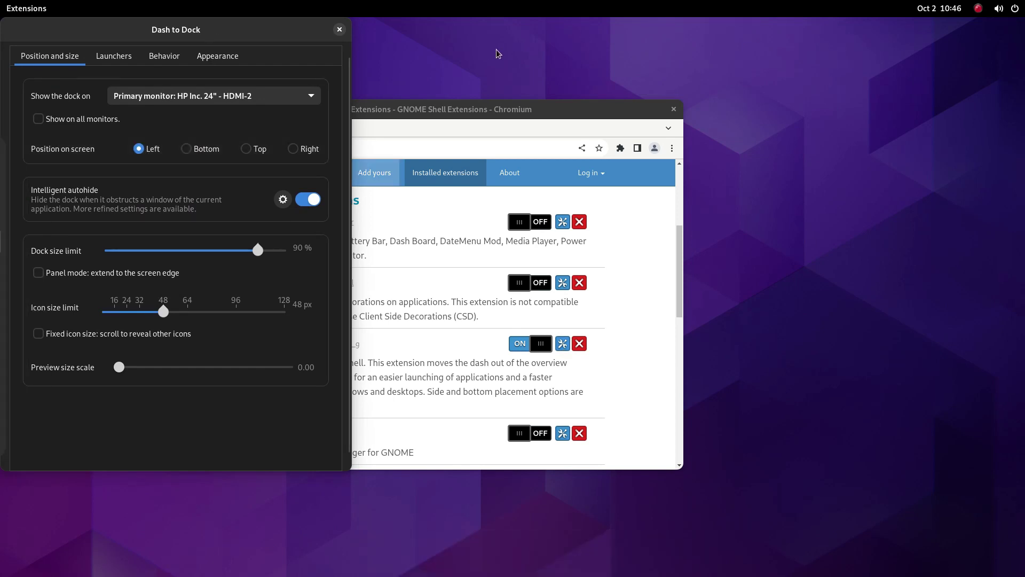
drag(192, 29, 344, 59)
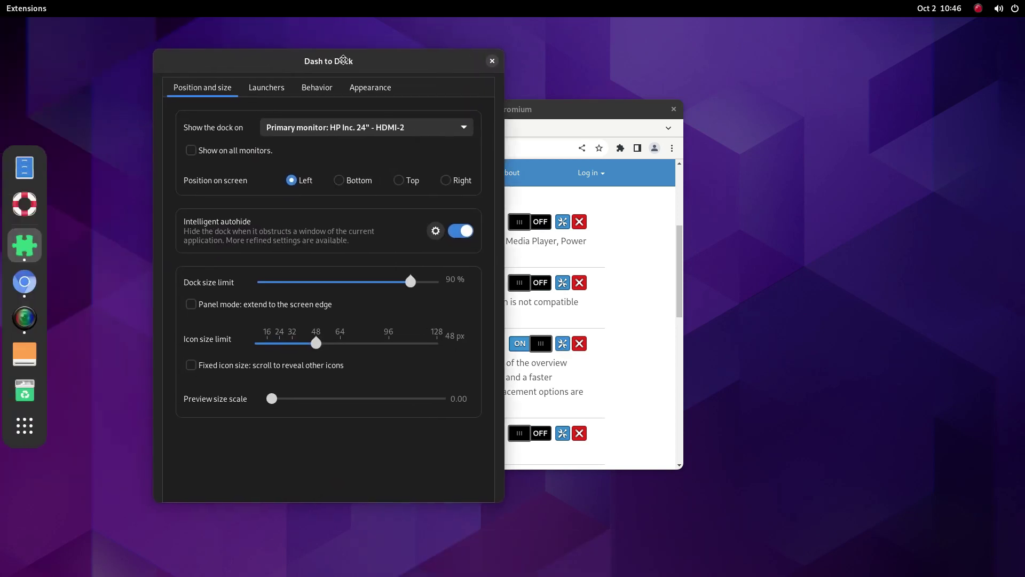
click(491, 61)
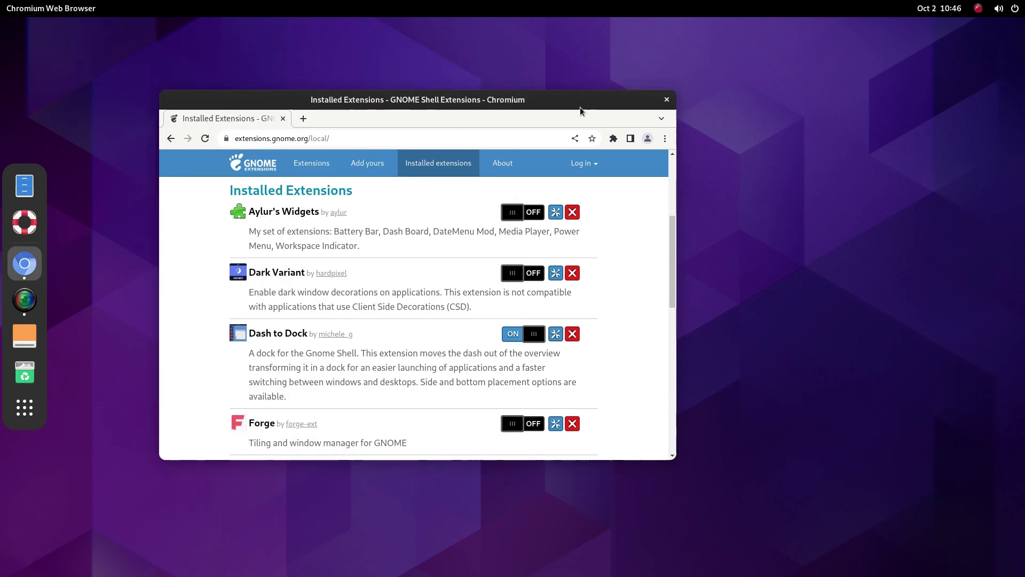
key(ctrl+w)
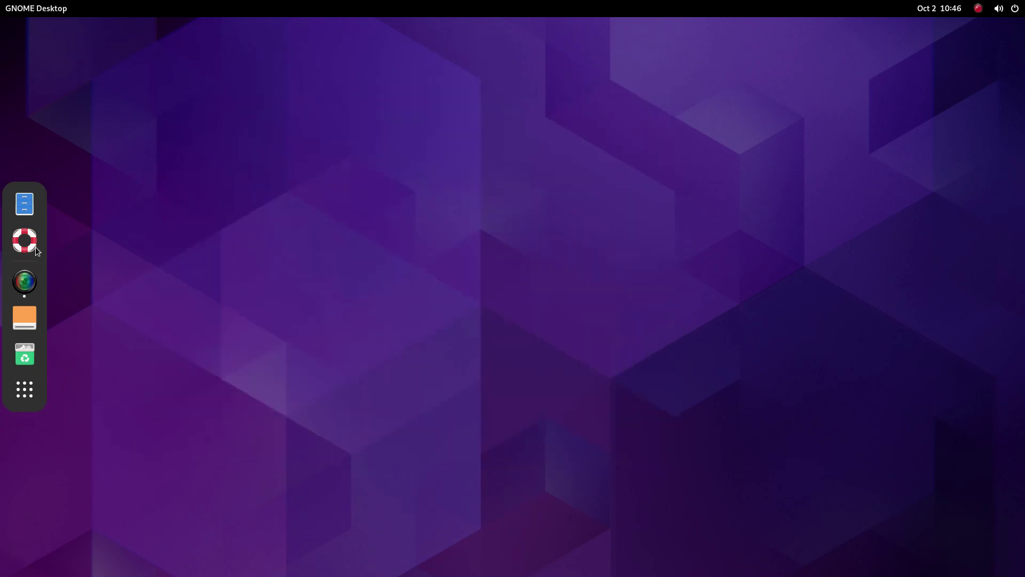
Bring up the SimpleScreenRecorder window and move it toward the desktop's right edge in the Activities overview.
click(27, 282)
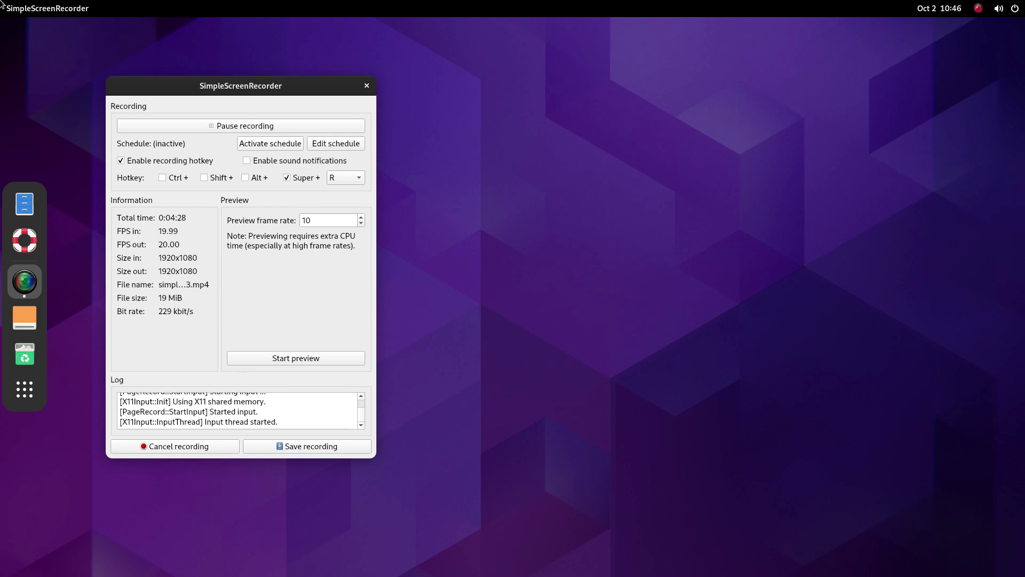
mouse_move(0, 0)
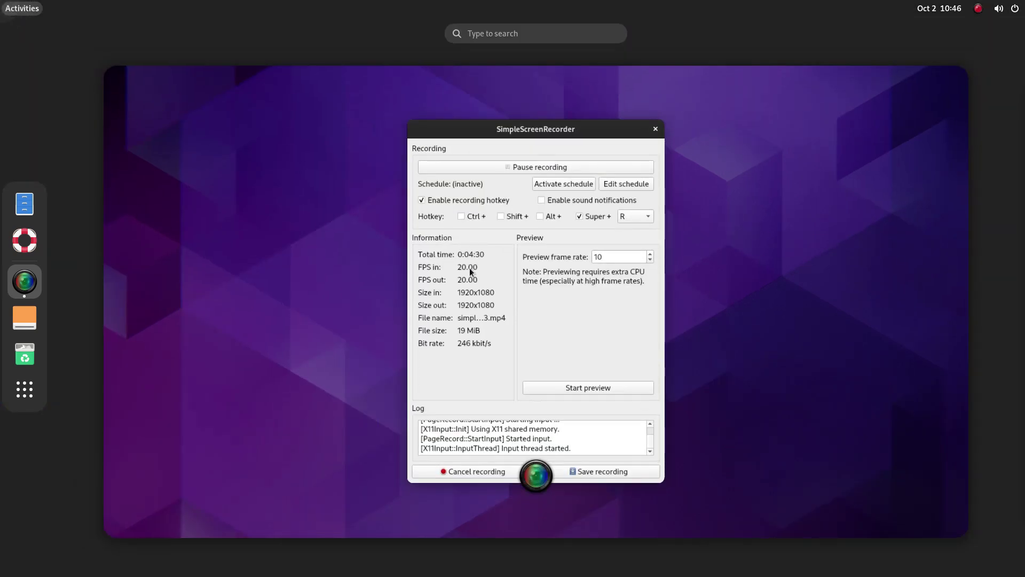
drag(470, 268, 665, 284)
Switch to the Chromium web browser by launching it from the application grid, and maximize its window.
click(25, 389)
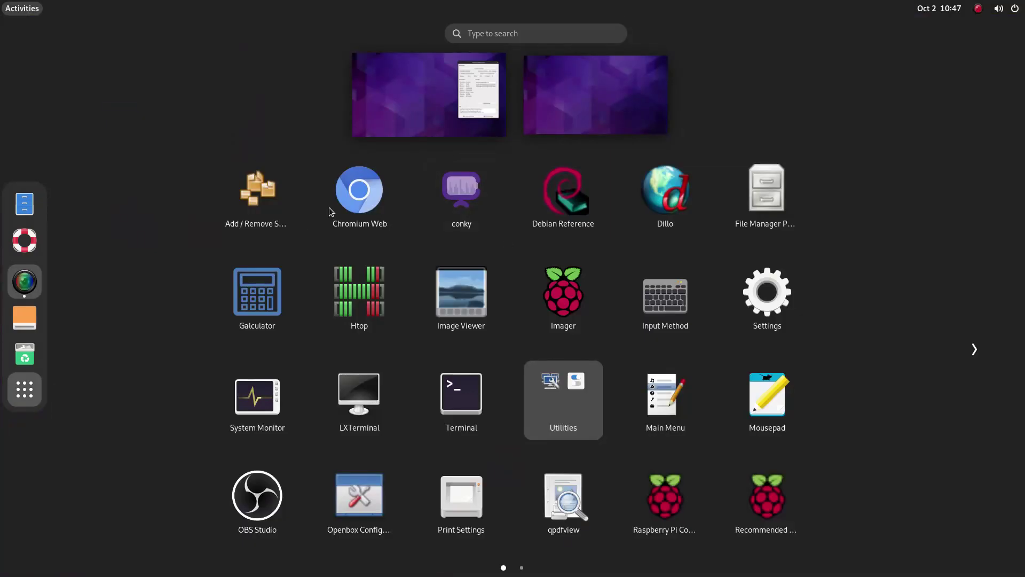
click(350, 212)
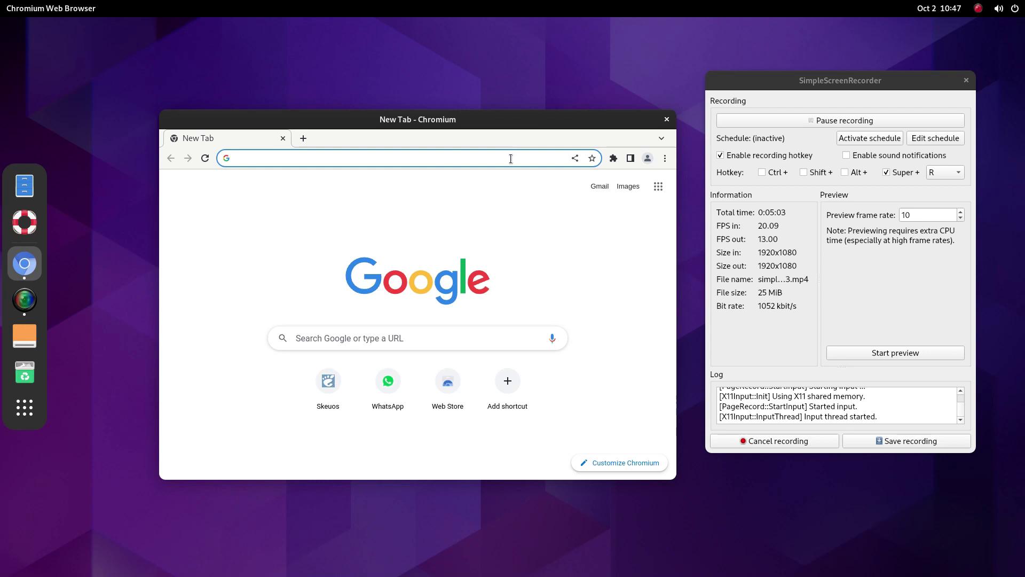
drag(517, 119, 518, 118)
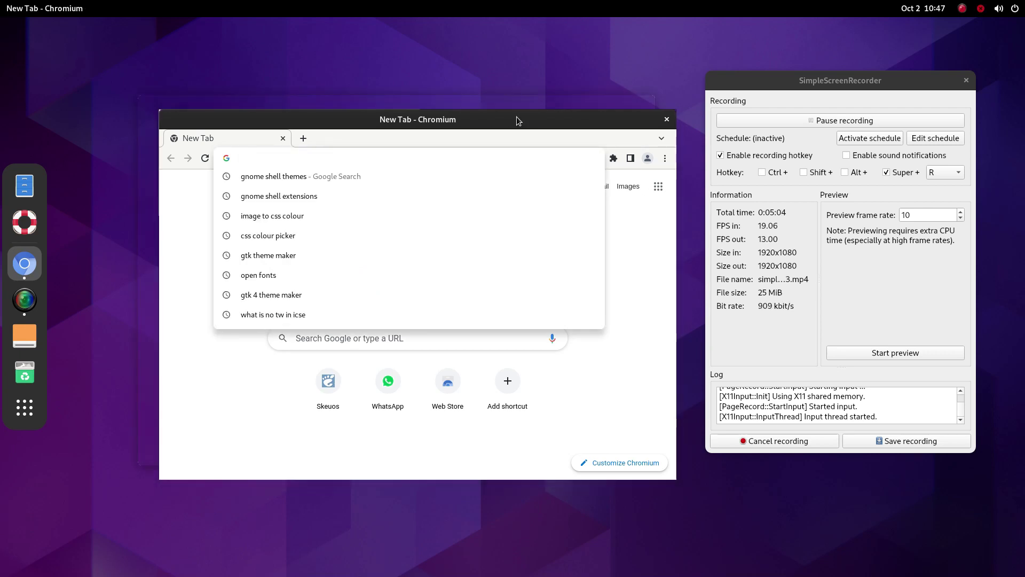
double_click(516, 118)
Open the Skeuos GTK3/4 theme page on gnome-look.org and examine its list of downloadable files.
click(406, 281)
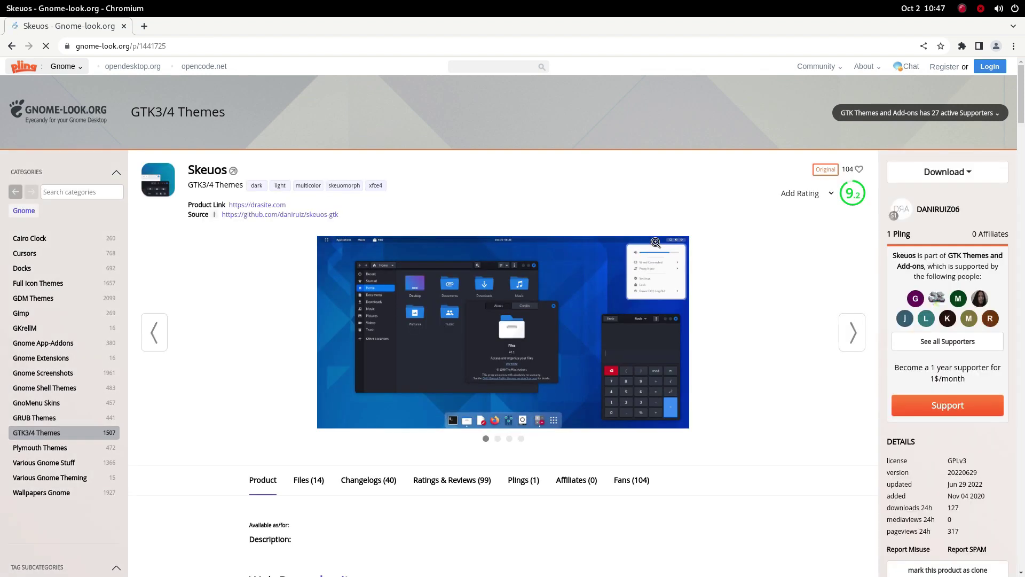
scroll(656, 243, down, 4)
scroll(656, 242, down, 5)
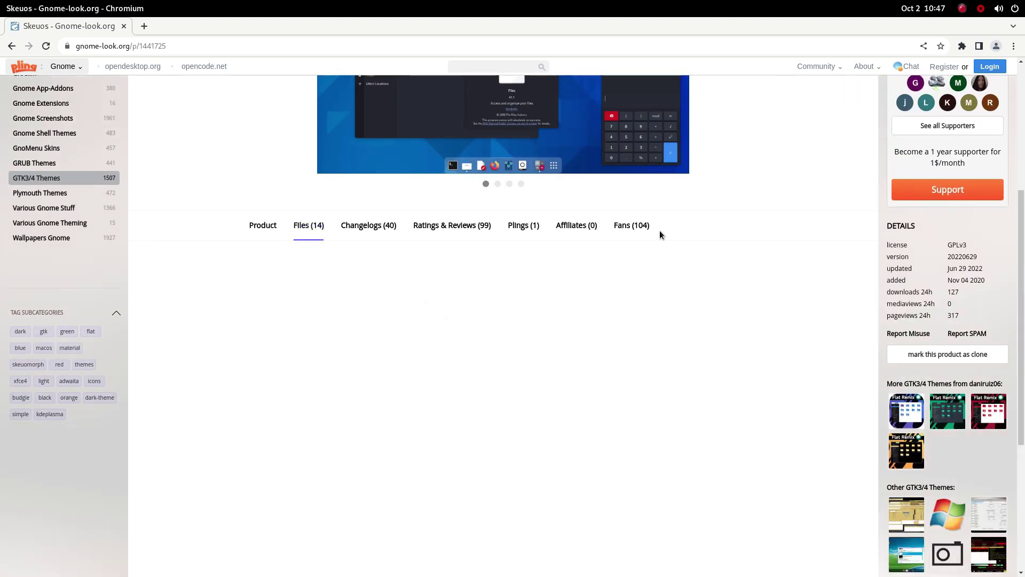
click(309, 225)
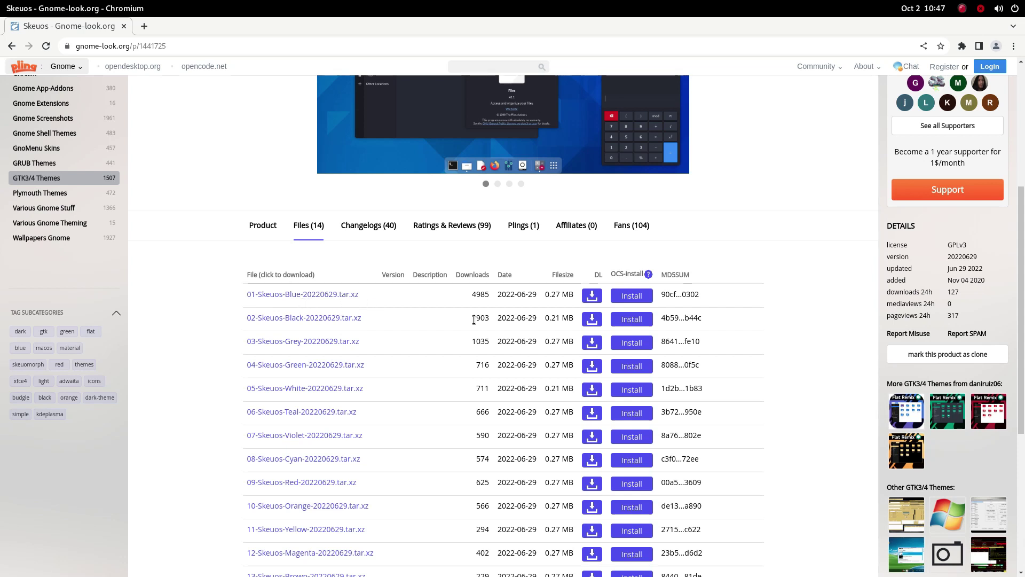
scroll(427, 315, down, 4)
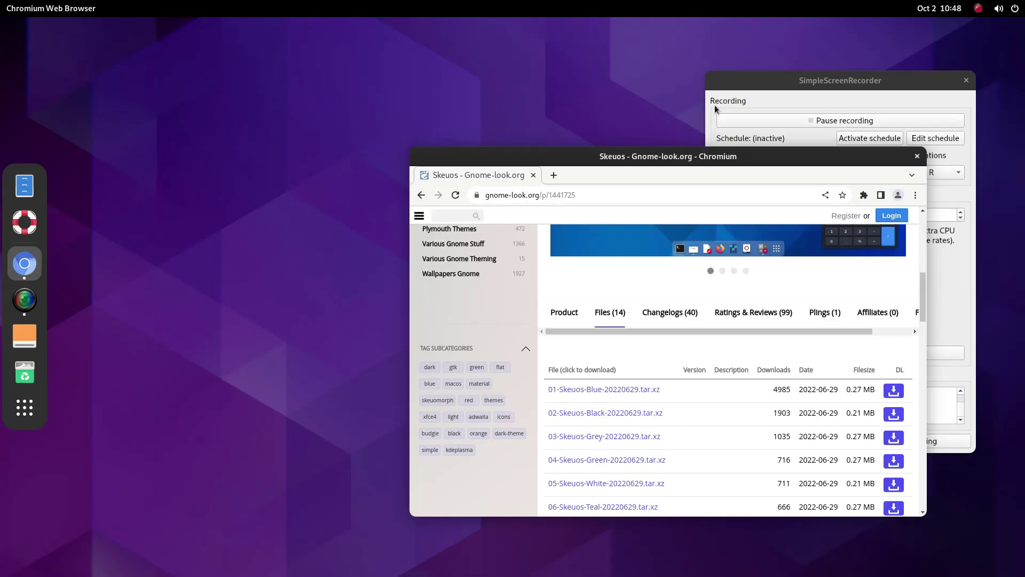
Switch to Files and copy the Skeuos-Blue-Dark folder from 01-Skeuos-Blue-20220629 in Downloads.
click(34, 191)
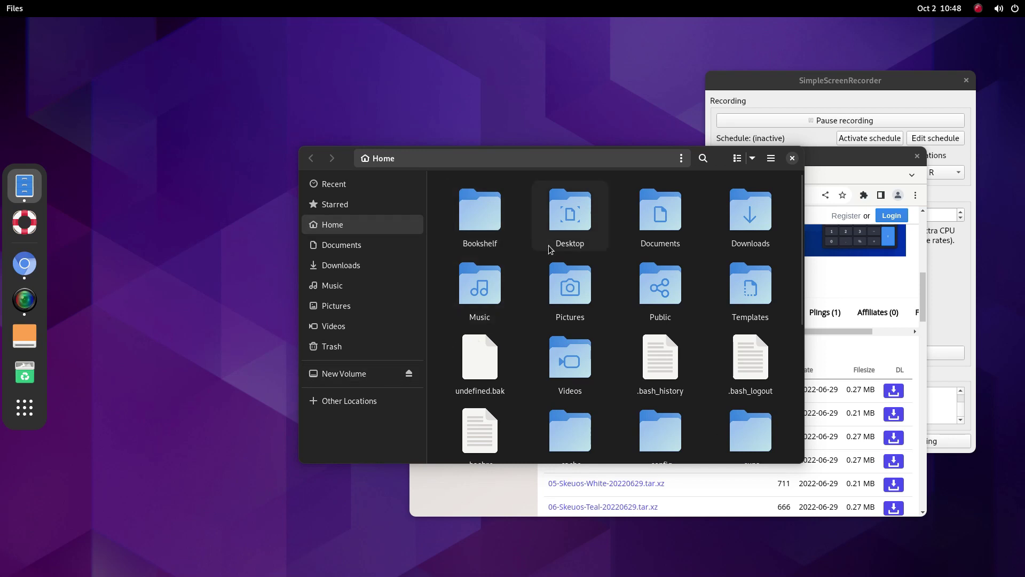
click(342, 265)
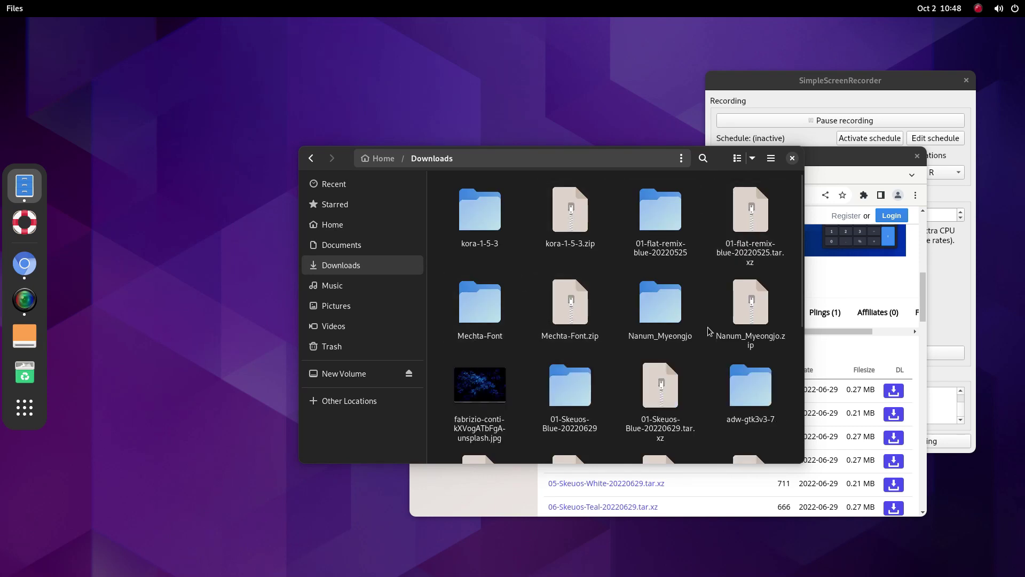
double_click(588, 388)
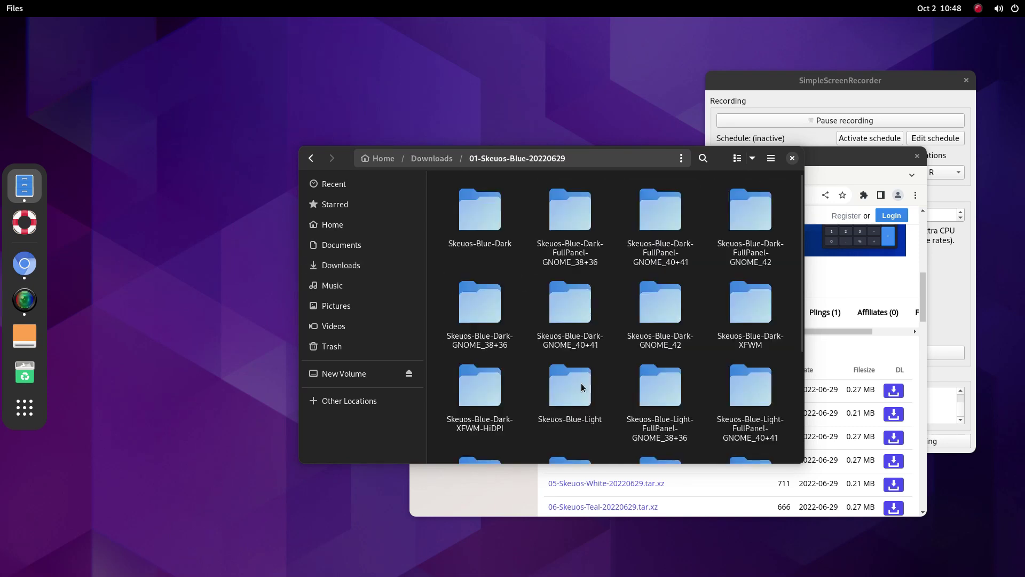
click(484, 214)
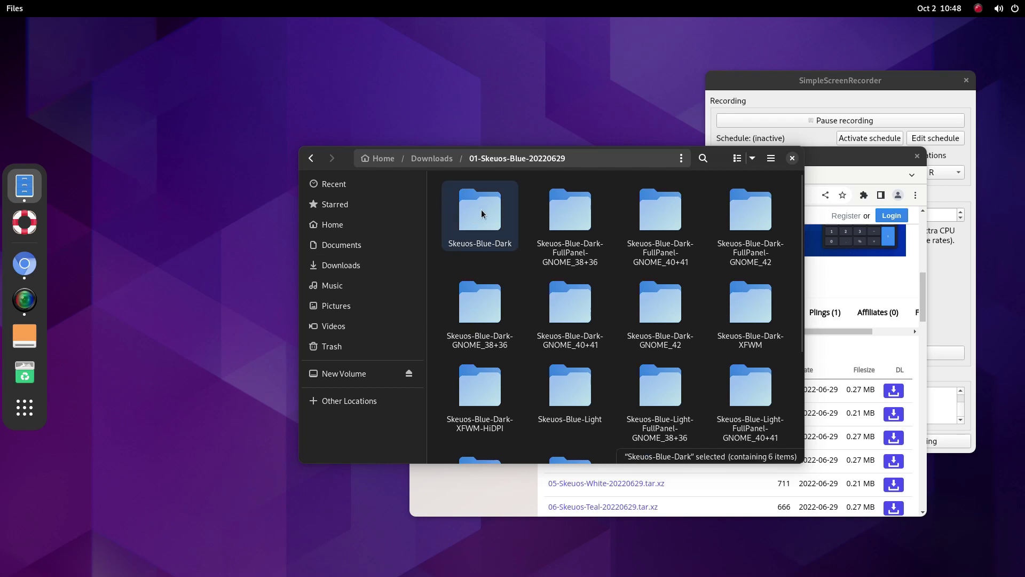
click(482, 213)
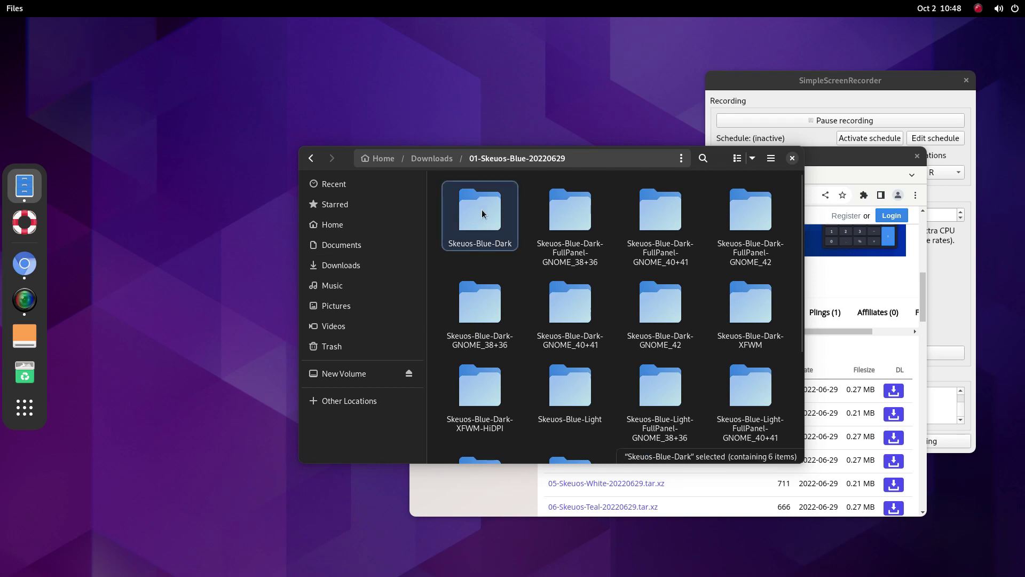
Create a folder named .themes in the Home directory using a second Files window.
key(ctrl+n)
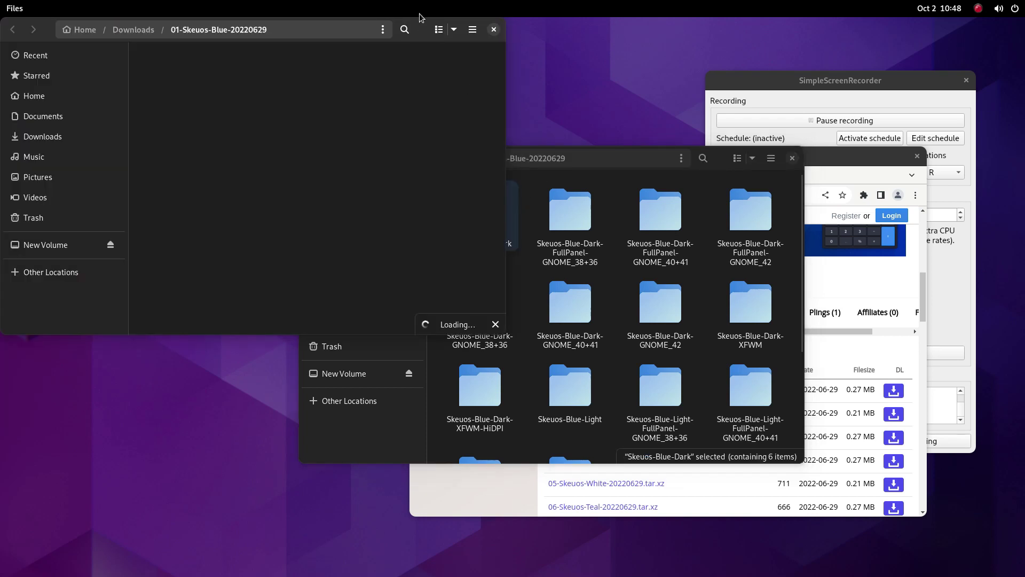
click(37, 96)
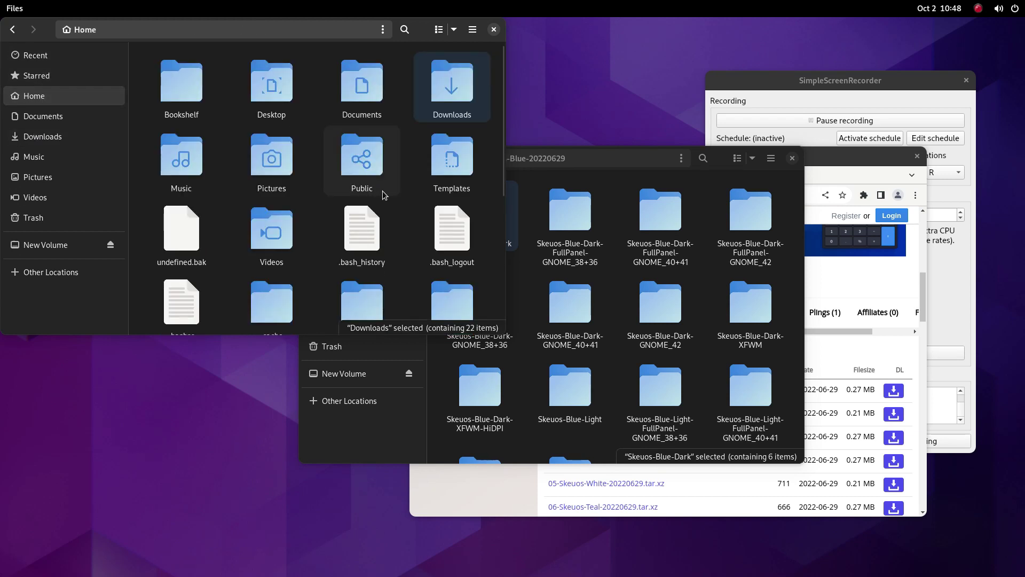
key(ctrl+shift+n)
text(.themes)
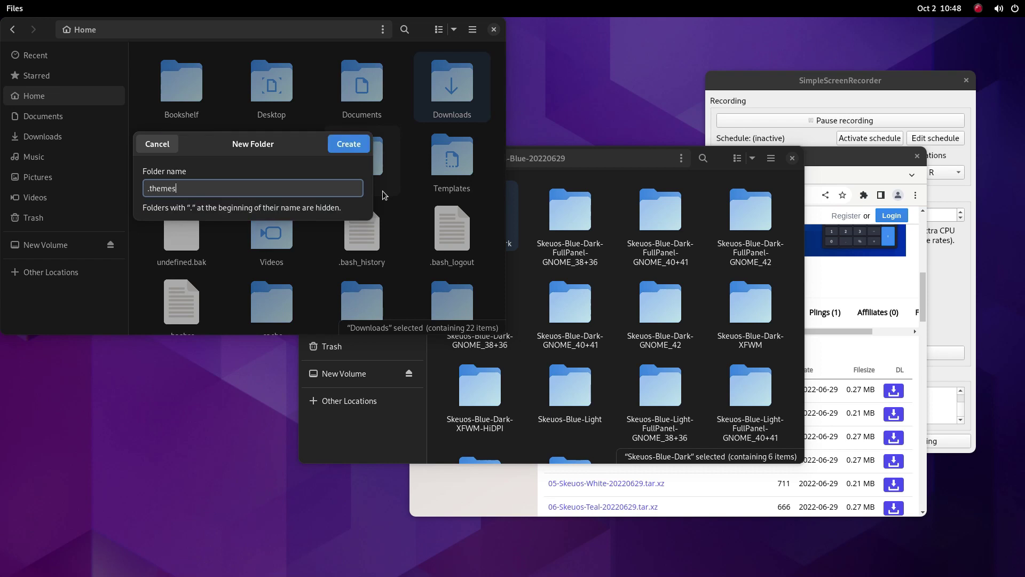
key(Return)
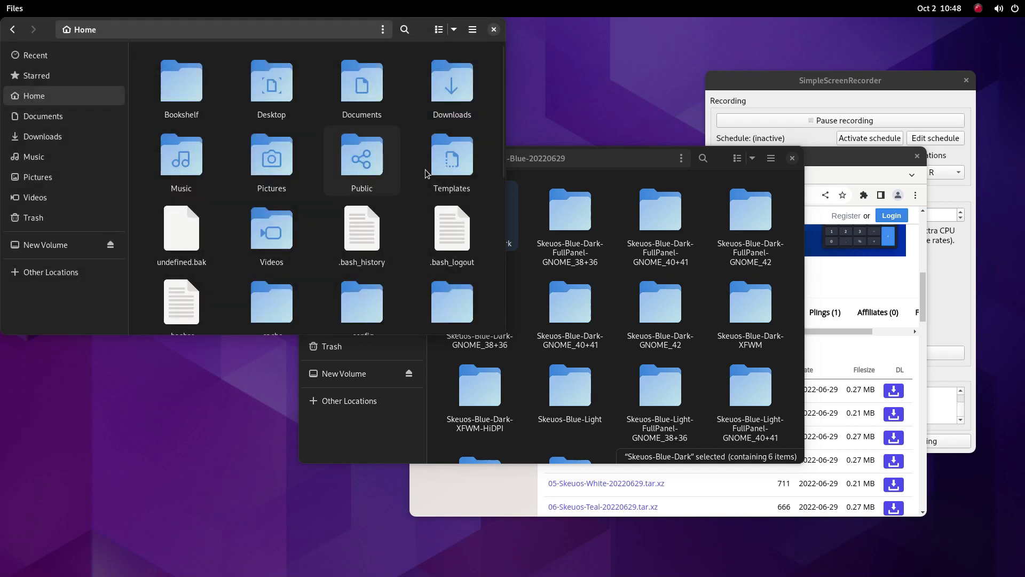
Paste the copied Skeuos-Blue-Dark theme folder into the .themes folder.
scroll(431, 169, down, 3)
scroll(431, 170, down, 5)
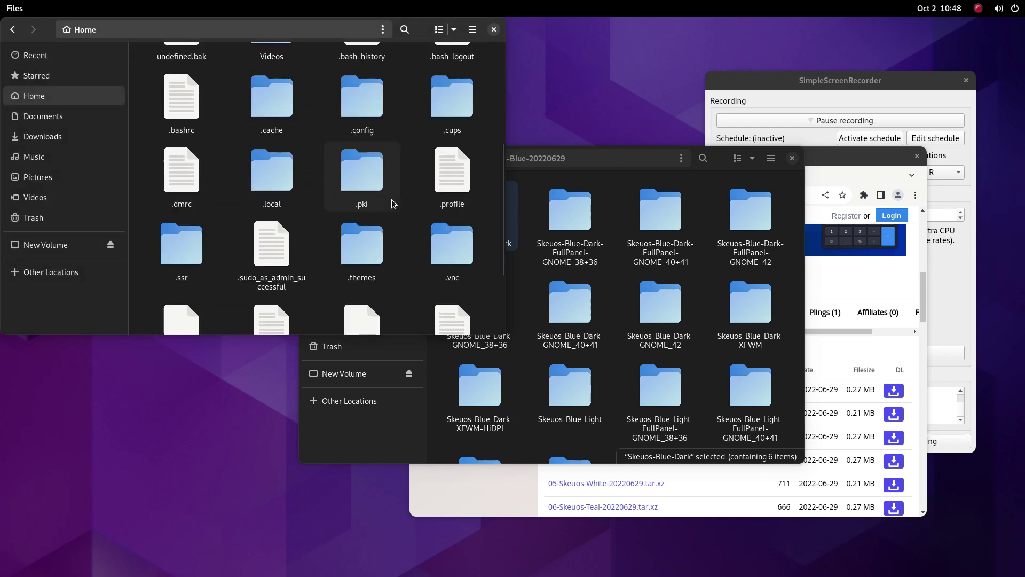
double_click(359, 143)
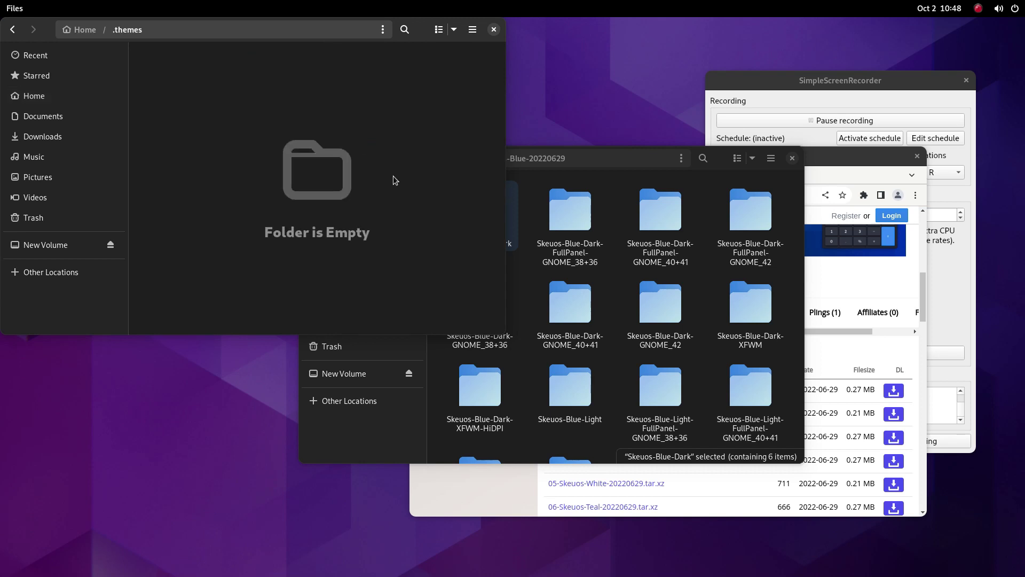
key(ctrl+v)
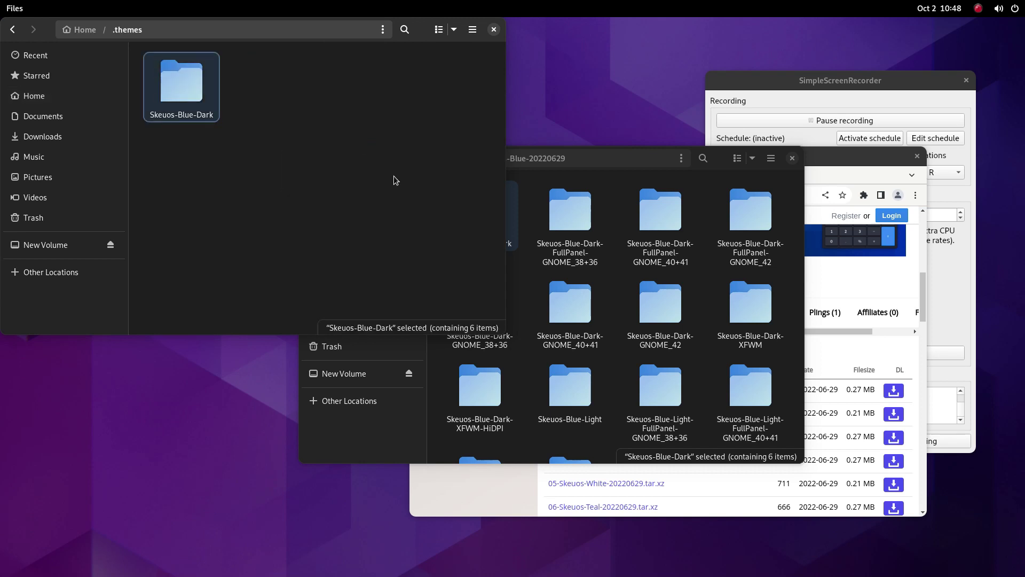
Copy the Skeuos-Blue-Dark-GNOME_42 folder into .themes as well, and return that window to the Home directory.
click(717, 165)
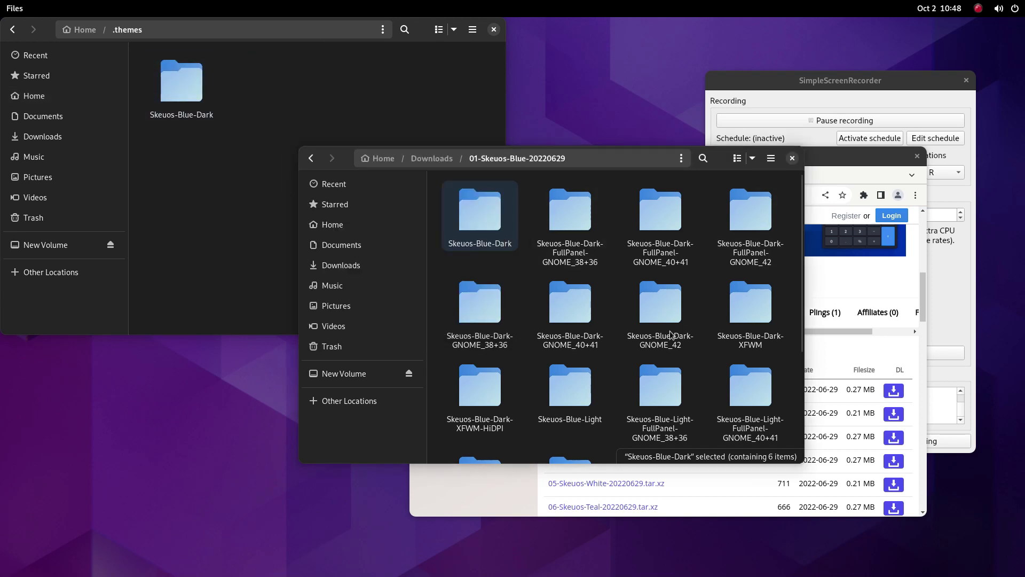
click(662, 314)
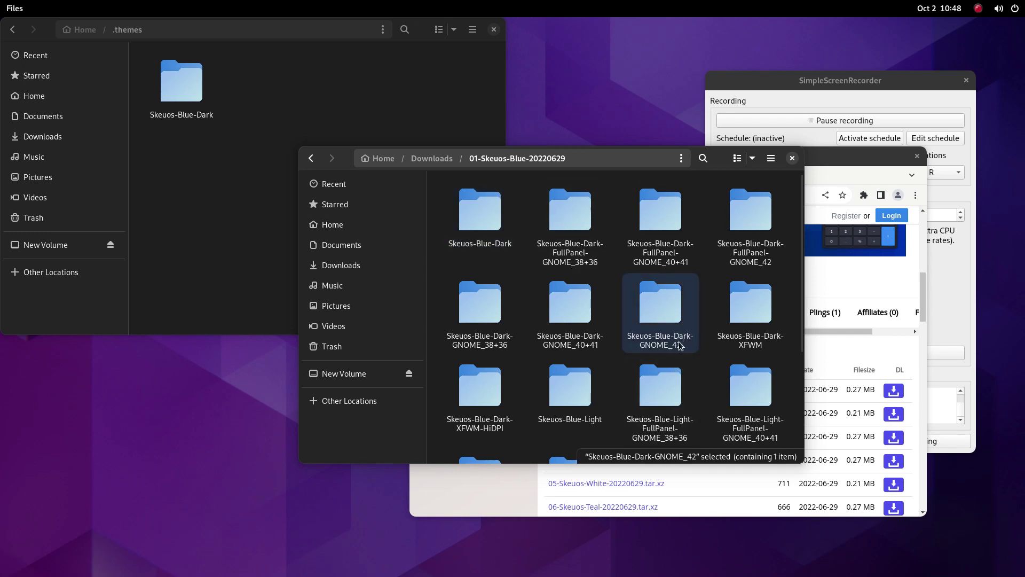
click(230, 202)
key(ctrl+v)
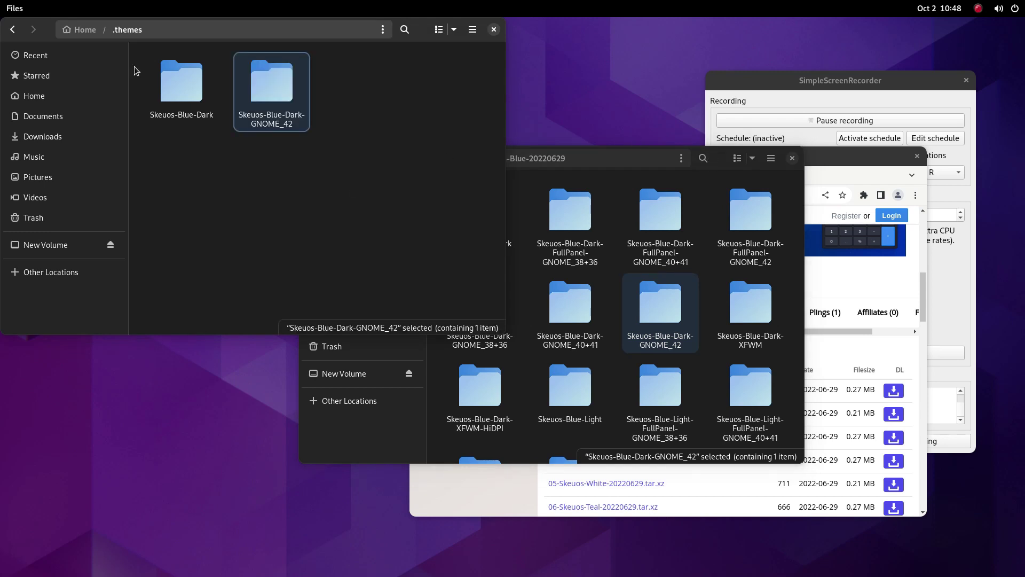
click(13, 30)
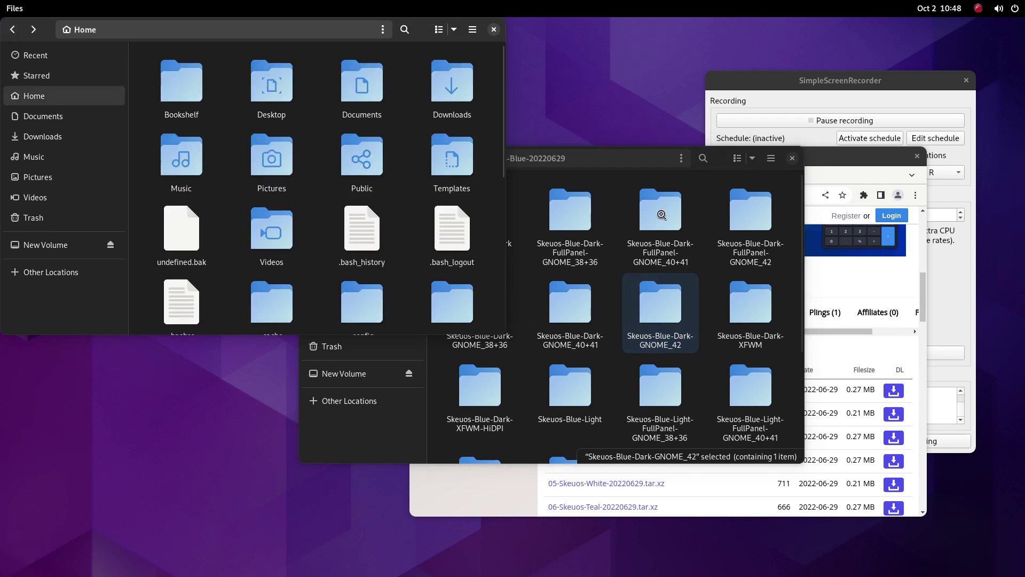
Switch to the Chromium browser, search gnome-look.org for kora and open the Kora product page.
key(alt+Tab)
scroll(716, 264, up, 6)
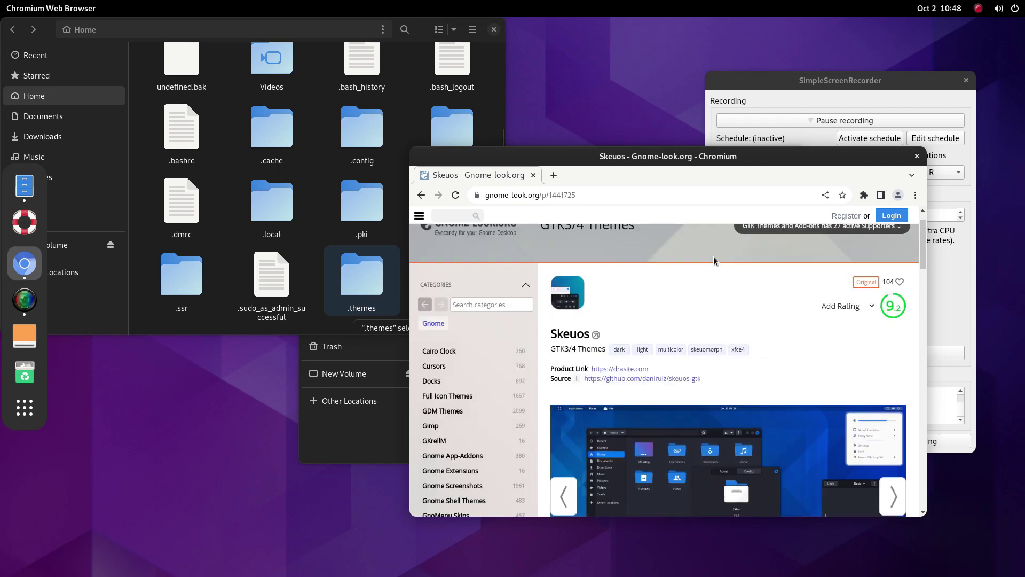
scroll(716, 266, up, 1)
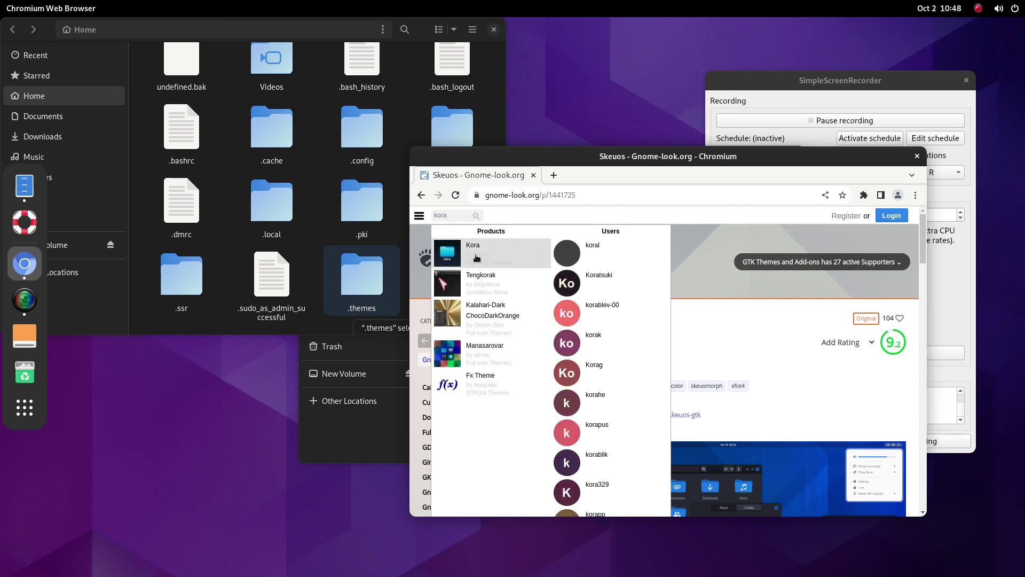
click(477, 258)
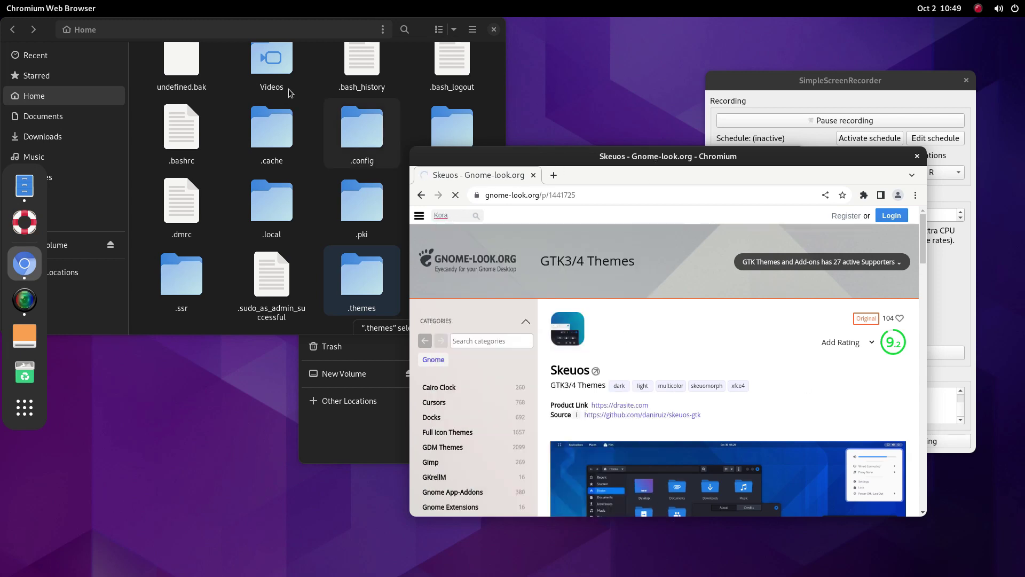
In the Files window showing the Skeuos folders, go back up to Downloads and locate the kora-1-5-3 folder.
scroll(314, 93, up, 3)
click(269, 131)
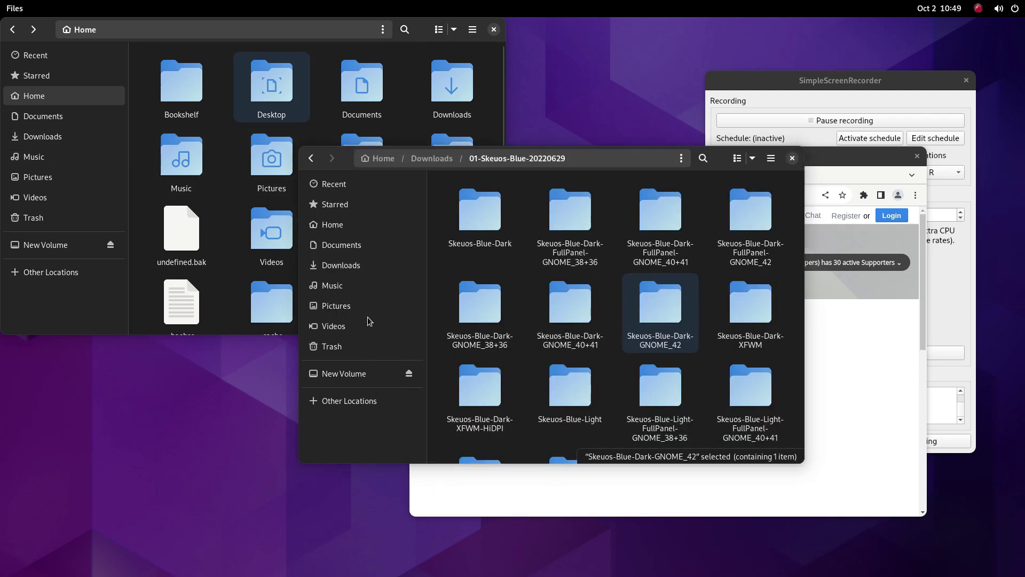
key(alt+Up)
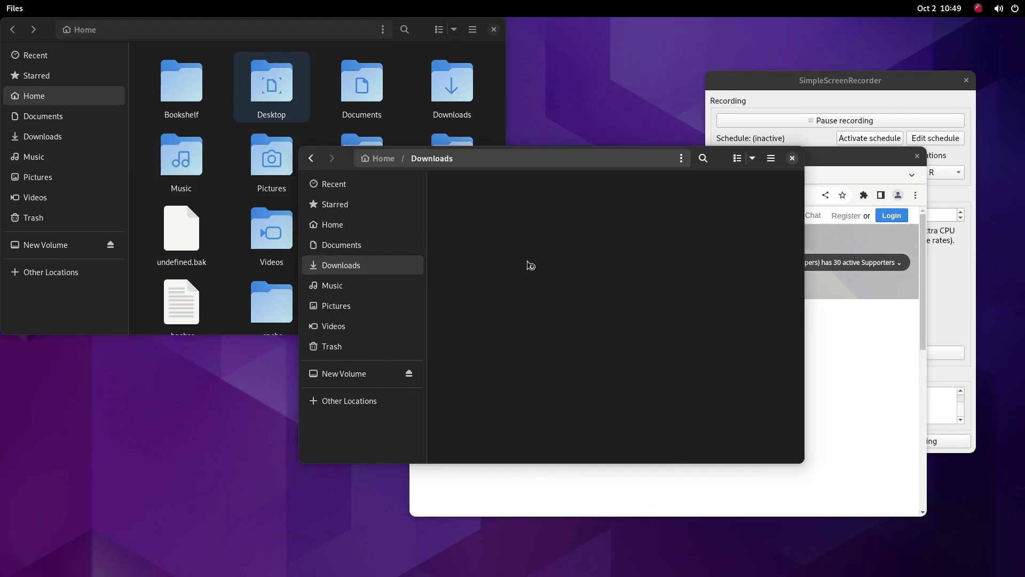
key(Home)
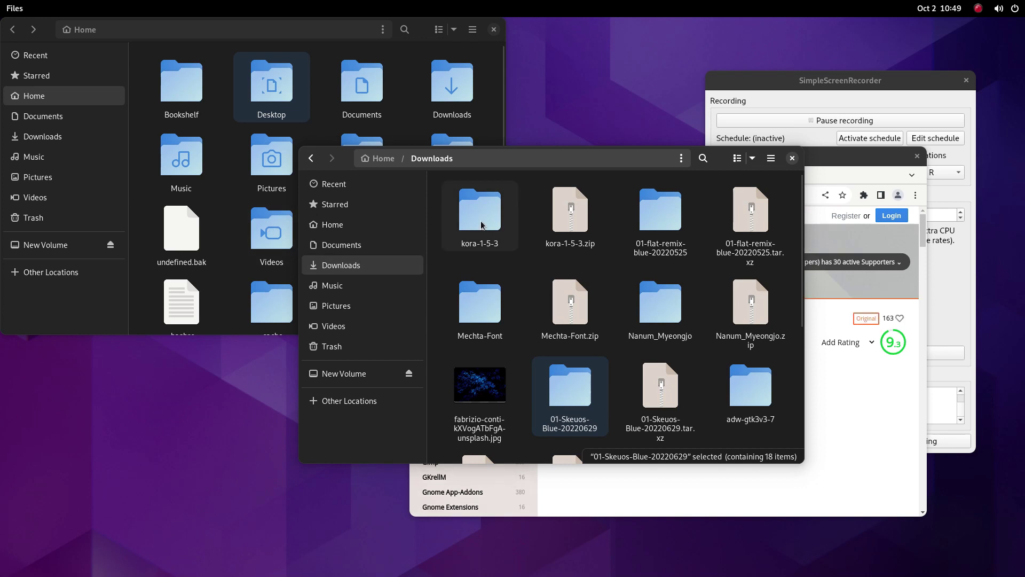
Create a hidden folder named .icons in the Home directory.
scroll(222, 228, down, 10)
click(222, 227)
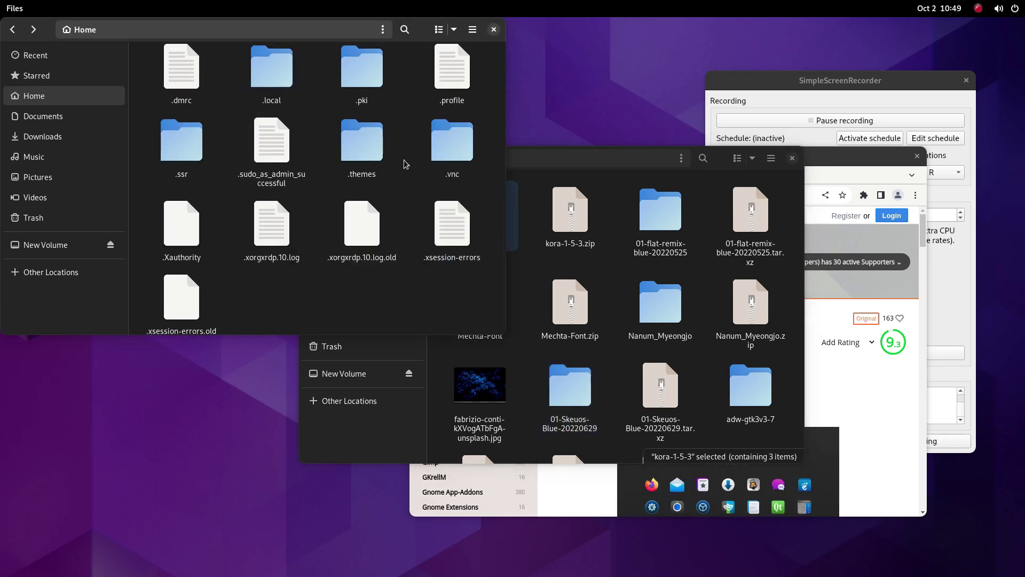
key(ctrl+shift+n)
text(.)
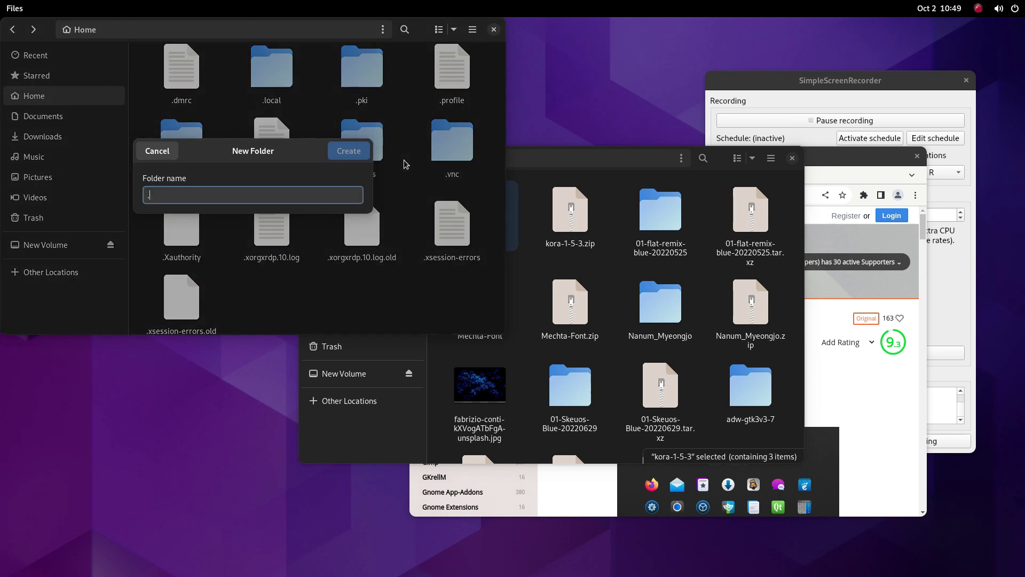
text(icons)
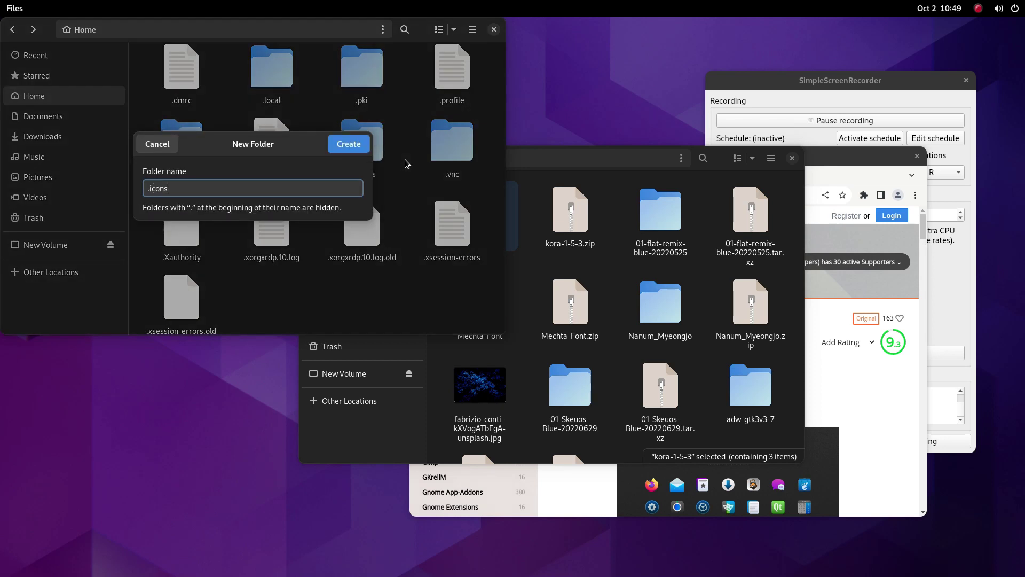
key(Return)
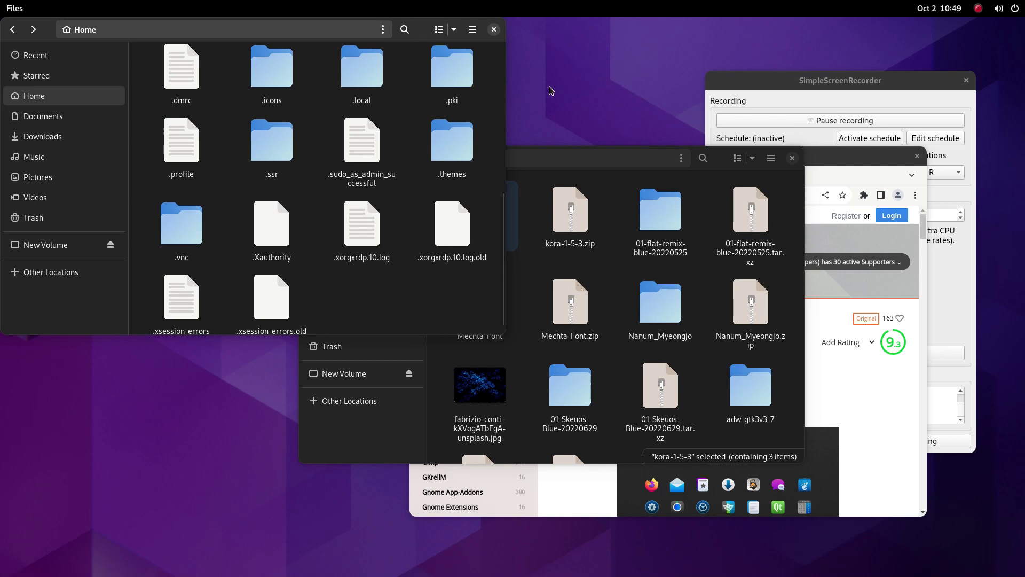
Move the kora, kora-light and kora-light-panel folders from kora-1-5-3 into the .icons folder.
double_click(286, 95)
click(476, 227)
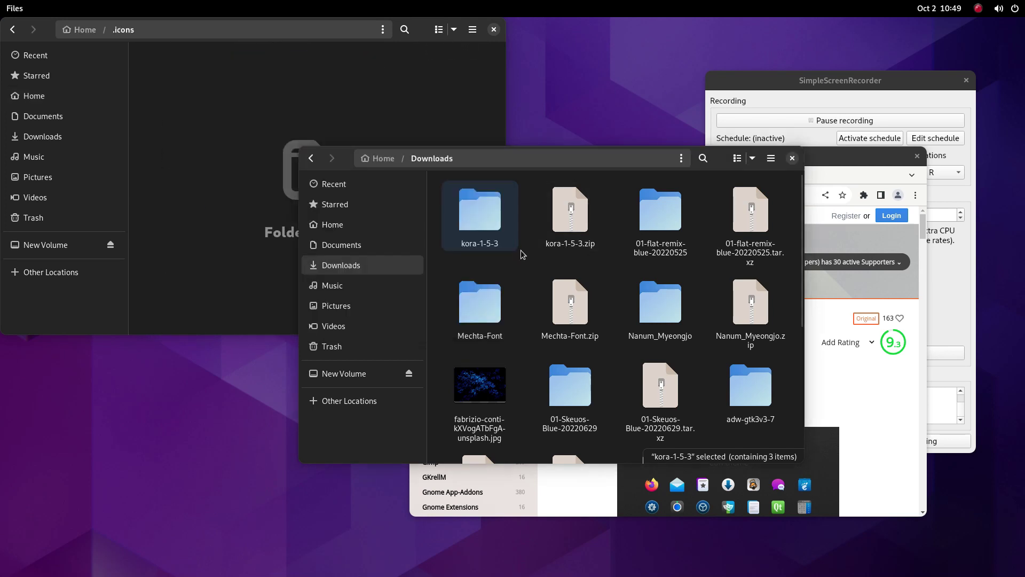
double_click(474, 230)
drag(458, 279, 707, 231)
drag(543, 229, 257, 124)
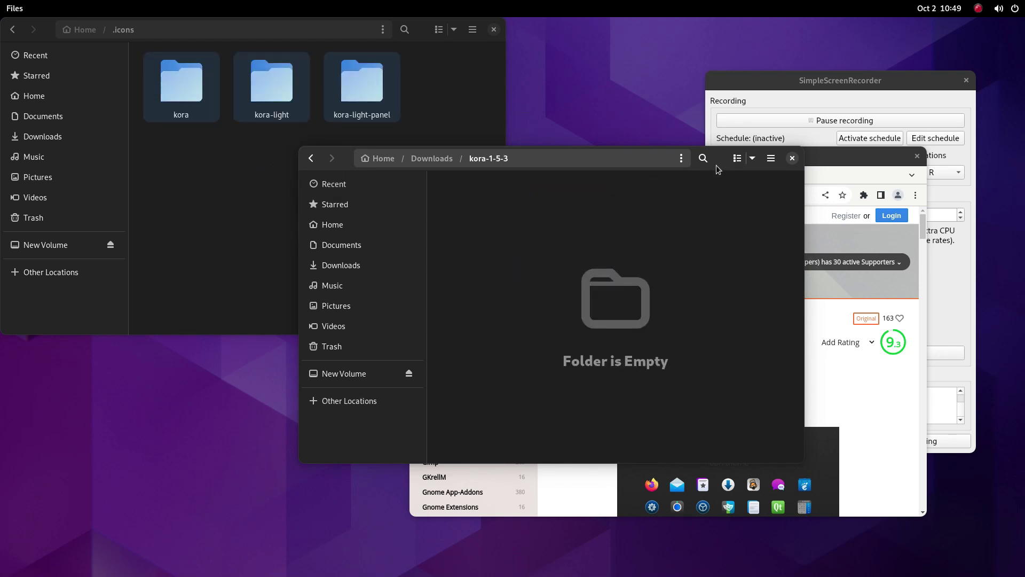
Close the kora-1-5-3 window and return the .icons window to the Home directory.
click(791, 158)
drag(280, 74, 651, 191)
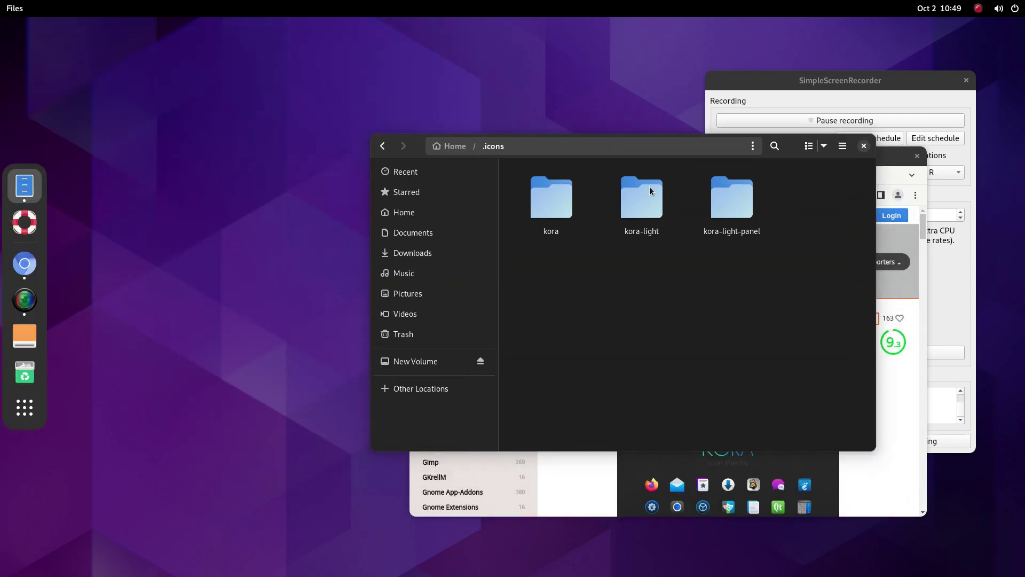
click(384, 147)
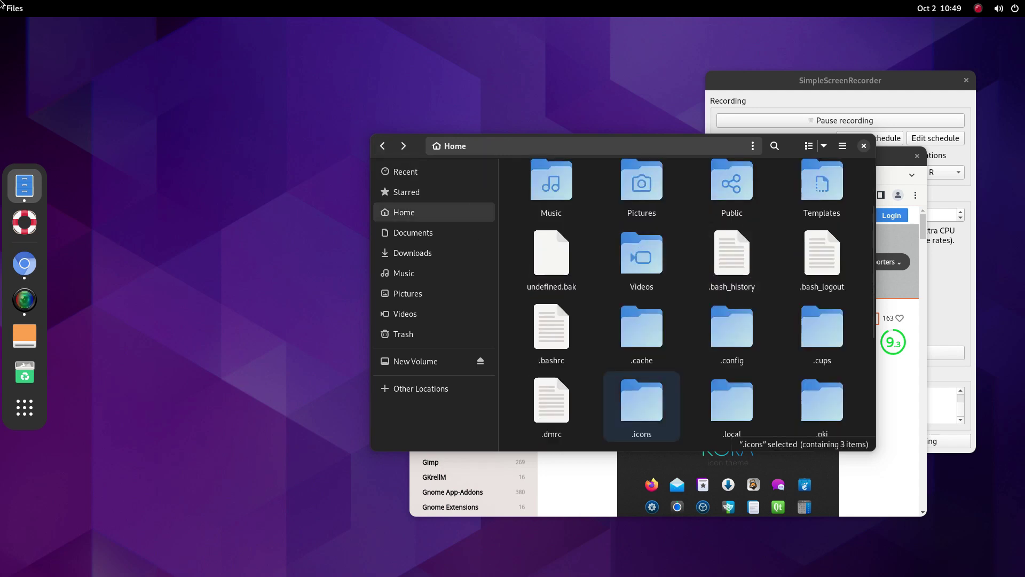
Launch Tweaks and show its Appearance settings.
mouse_move(2, 3)
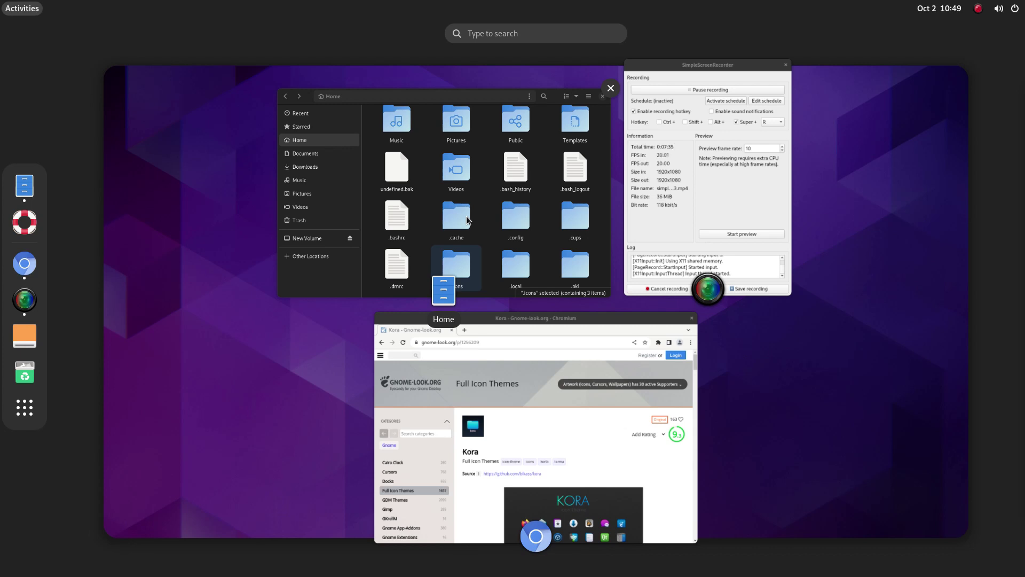
text(tweaks)
key(Return)
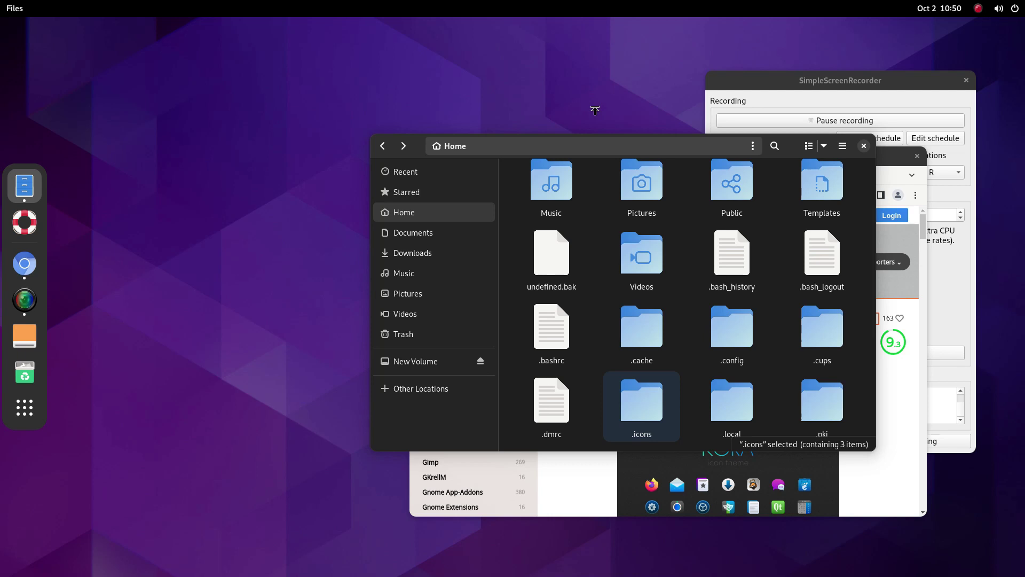
drag(581, 126, 587, 101)
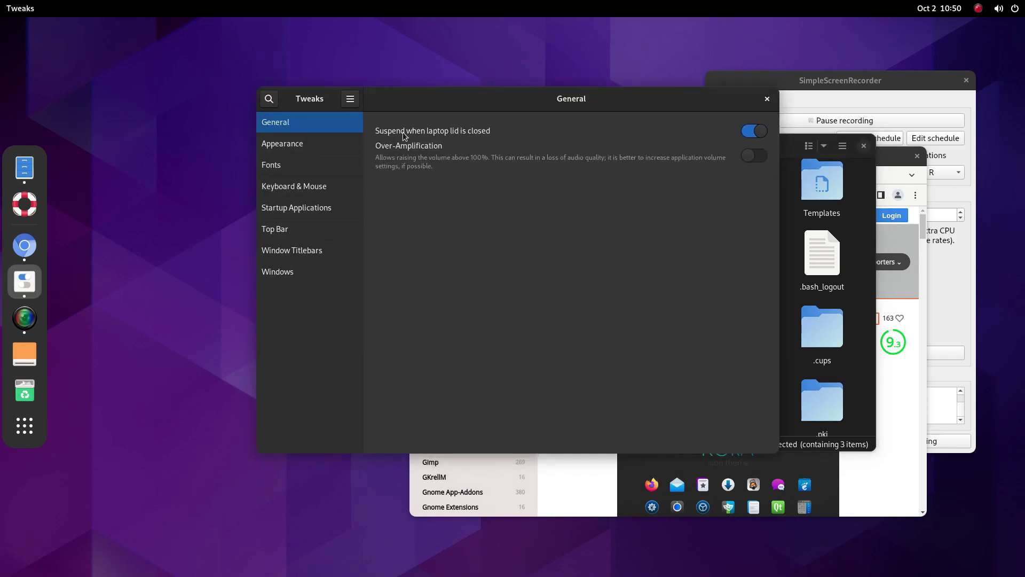
click(327, 148)
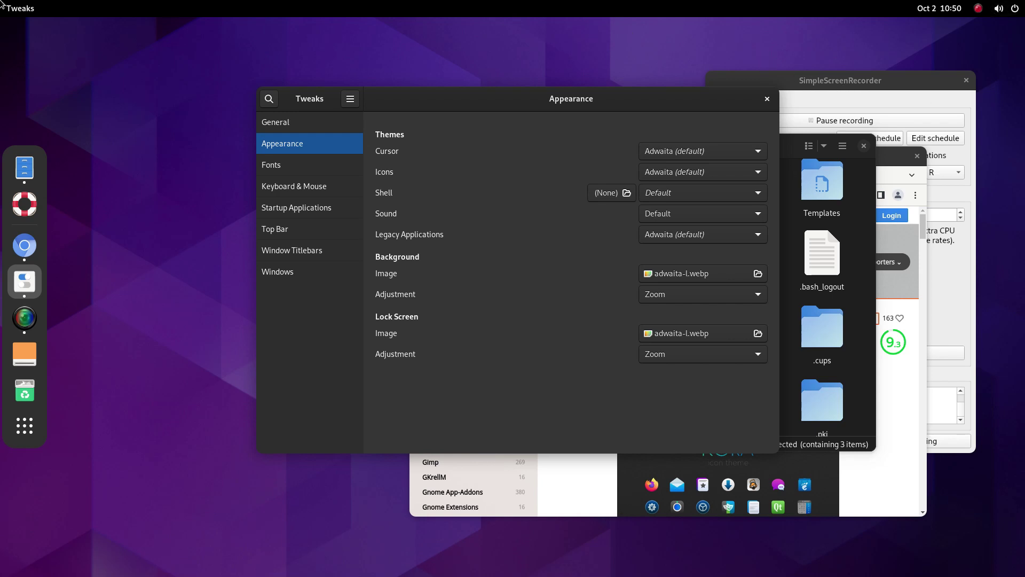
Launch the Settings application and close the Chromium window.
mouse_move(1, 3)
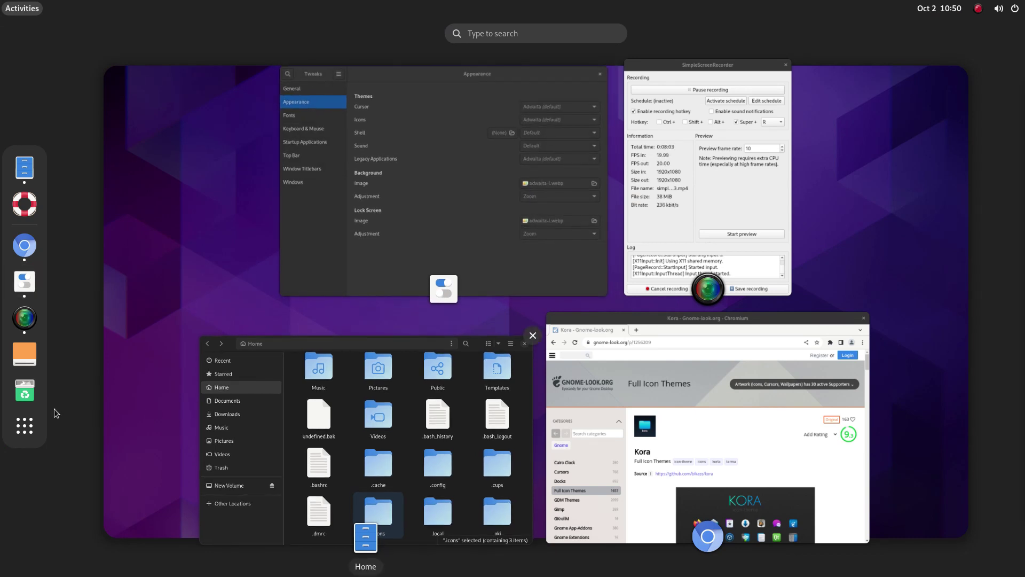
text(setil)
key(BackSpace)
key(BackSpace)
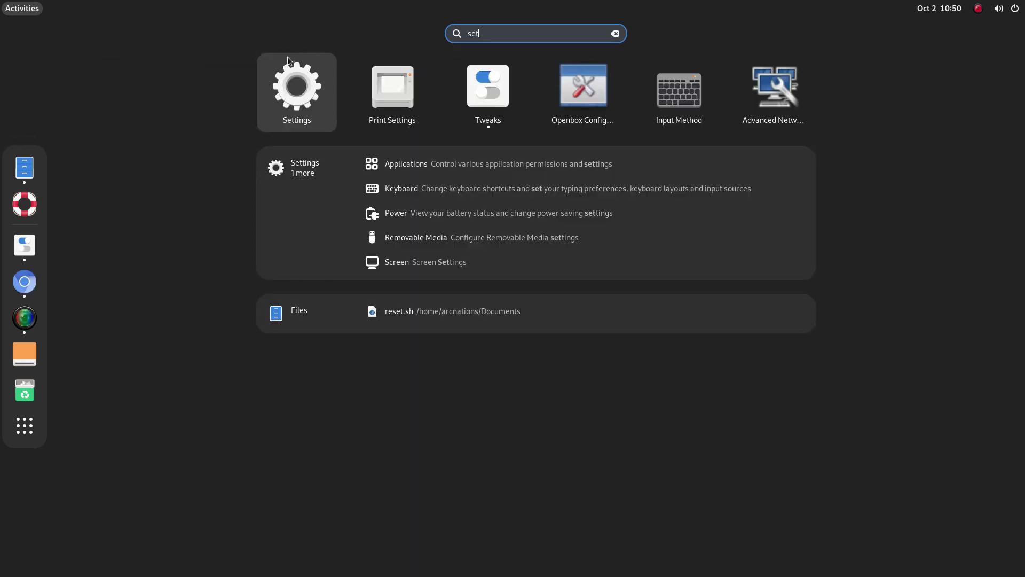
key(Return)
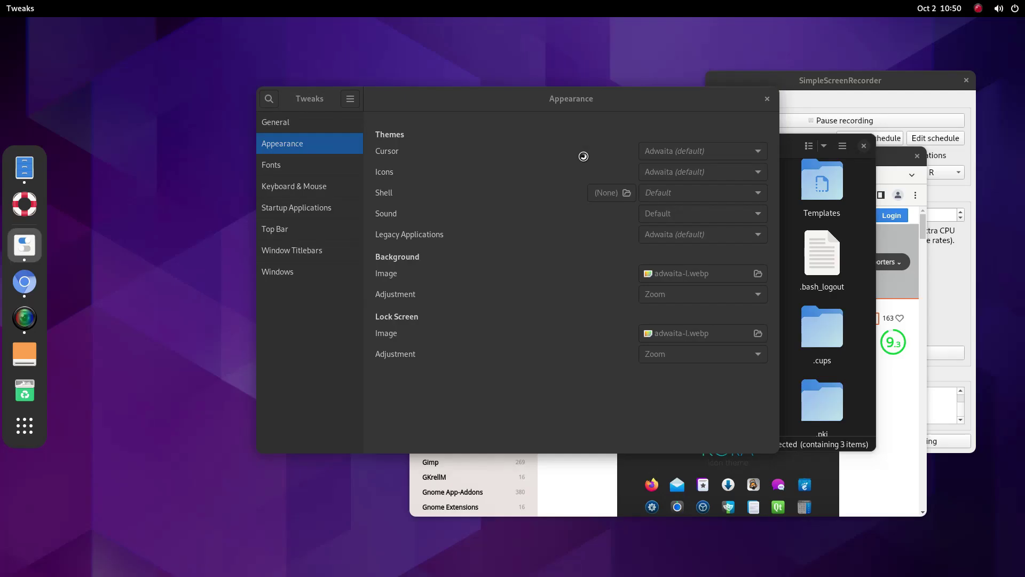
click(917, 158)
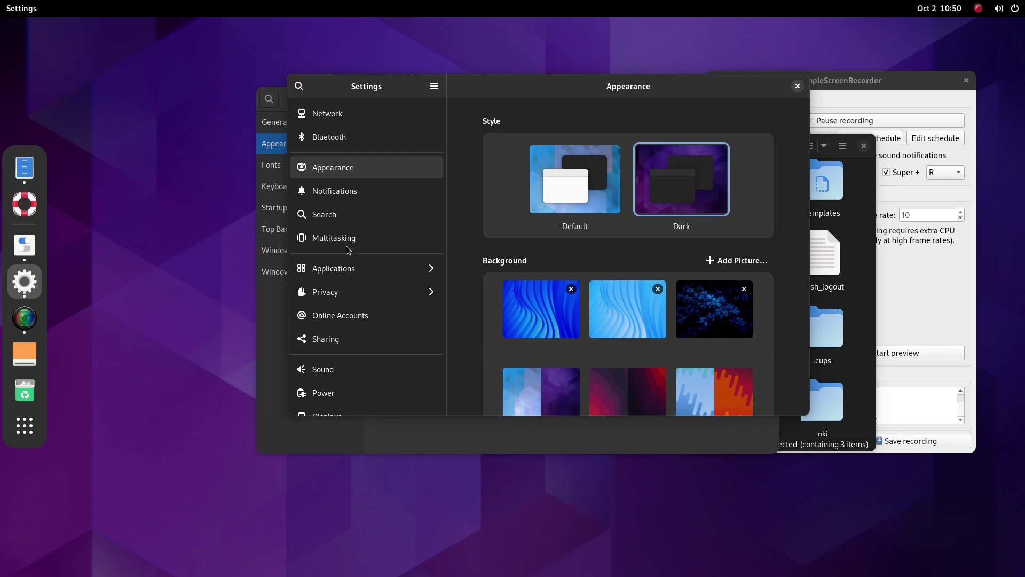
Check the GNOME version on the About page of Settings, and close Settings.
scroll(364, 273, down, 10)
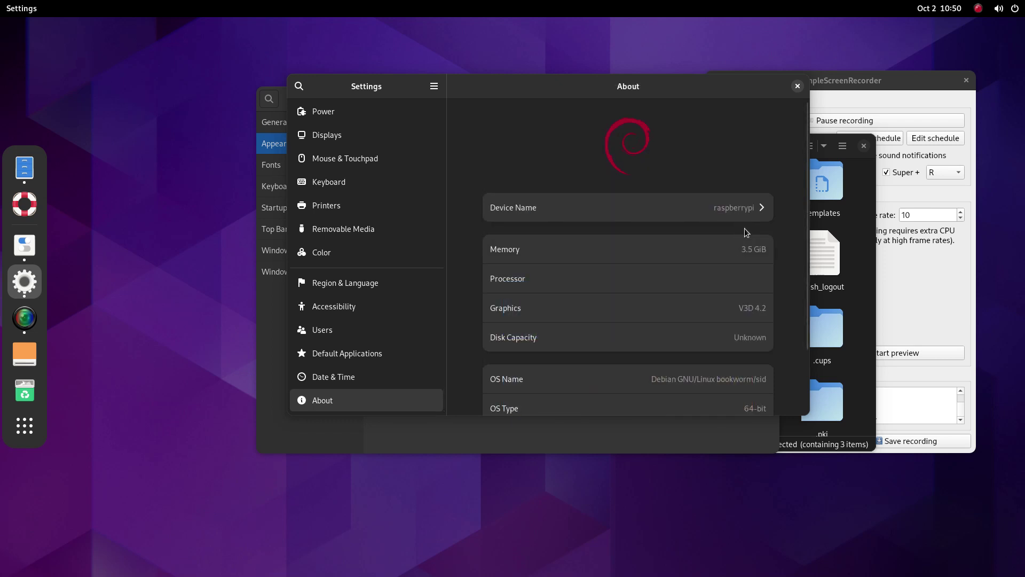
scroll(744, 227, down, 3)
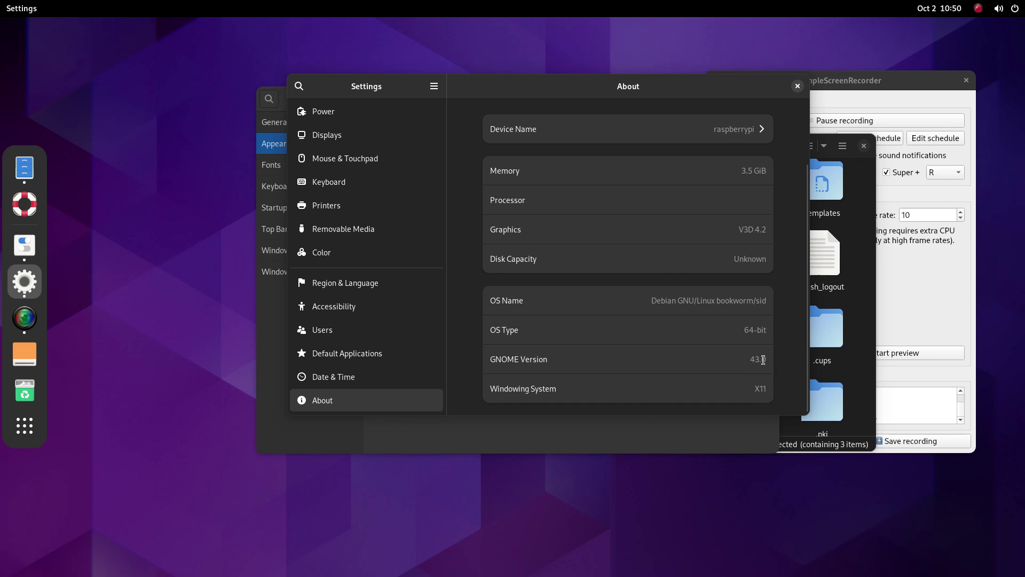
scroll(774, 350, up, 3)
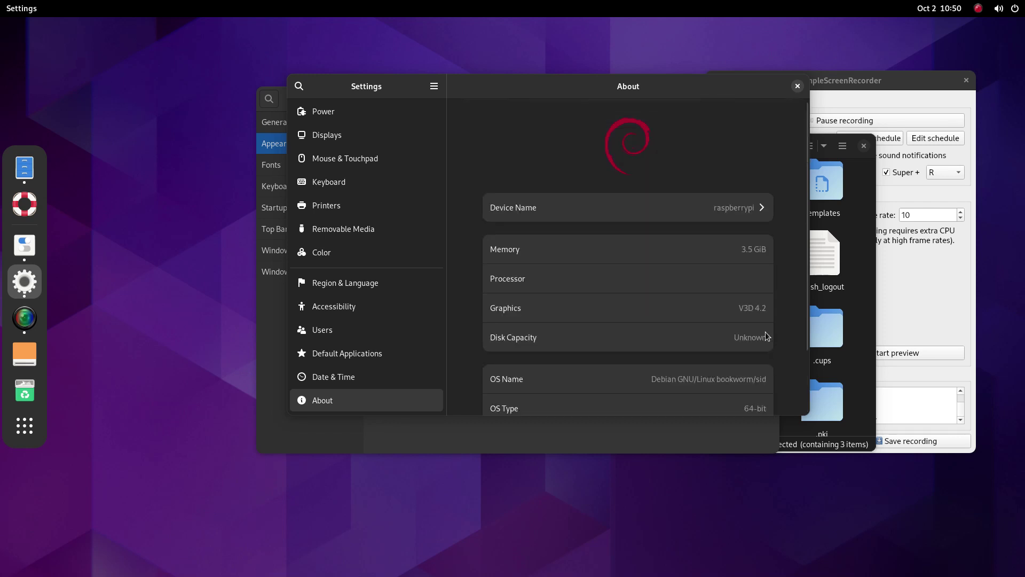
click(797, 86)
Set the Legacy Applications theme to Skeuos-Blue-Dark in Tweaks.
drag(564, 103, 528, 108)
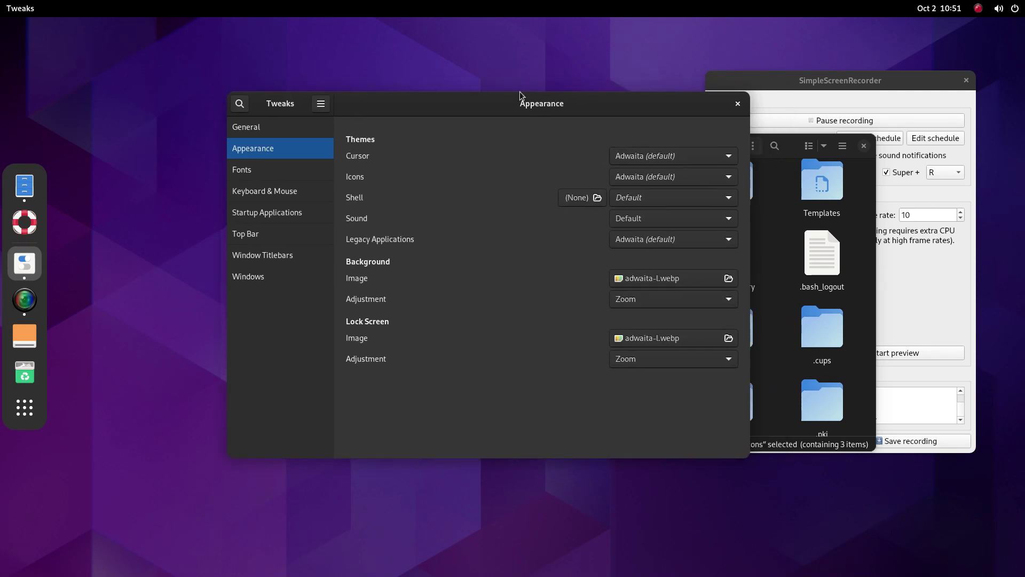
click(639, 244)
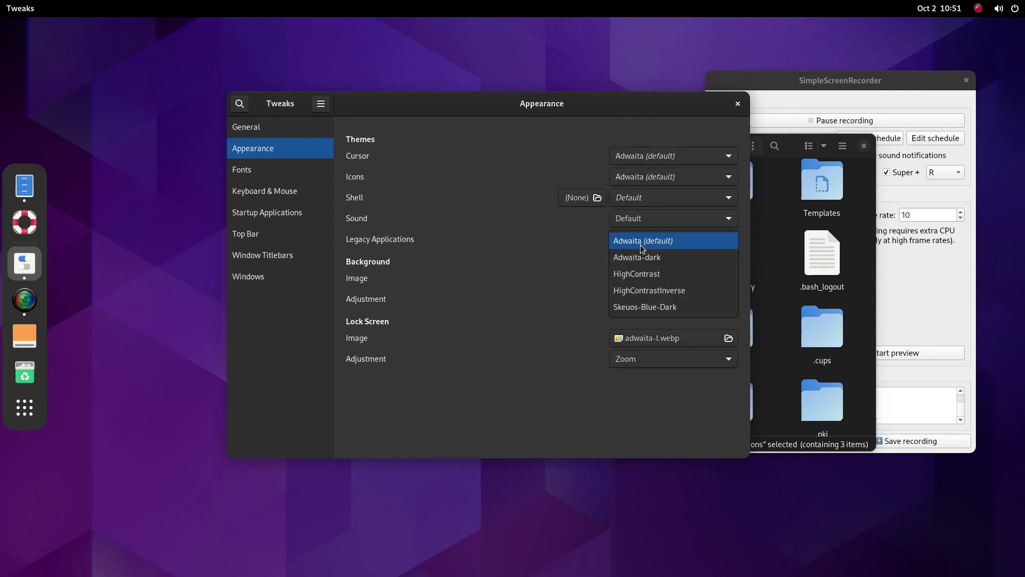
click(661, 314)
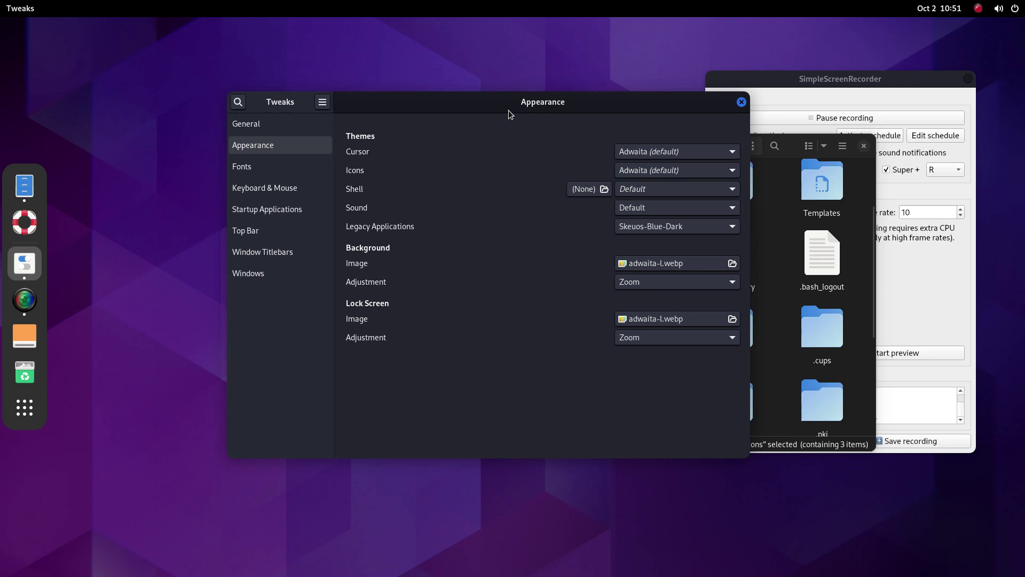
mouse_move(508, 114)
mouse_down()
mouse_move(441, 127)
mouse_move(496, 152)
mouse_move(496, 126)
mouse_up()
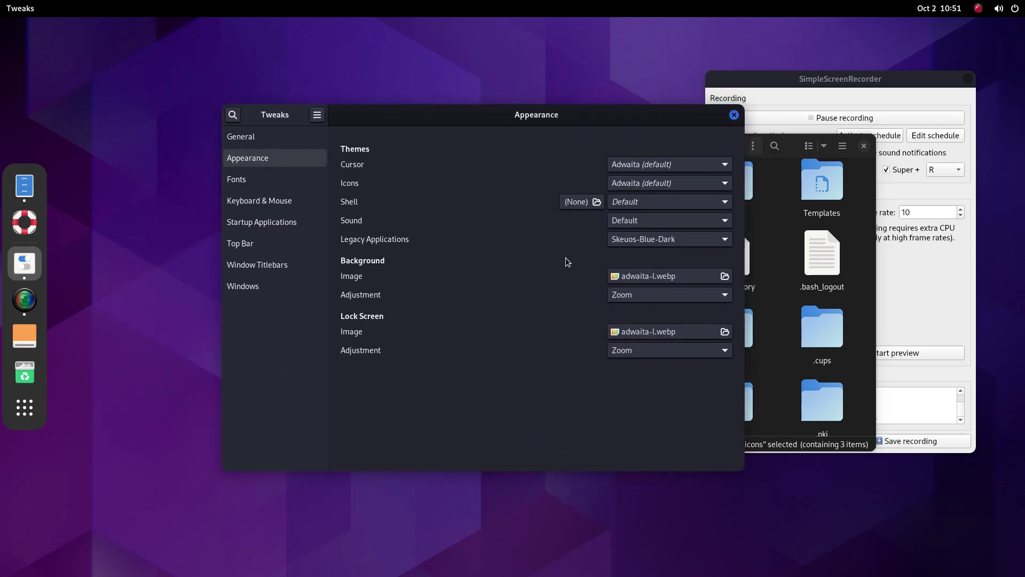
Set the Shell theme to Skeuos-Blue-Dark-GNOME_42 and the Icons theme to Kora.
click(633, 206)
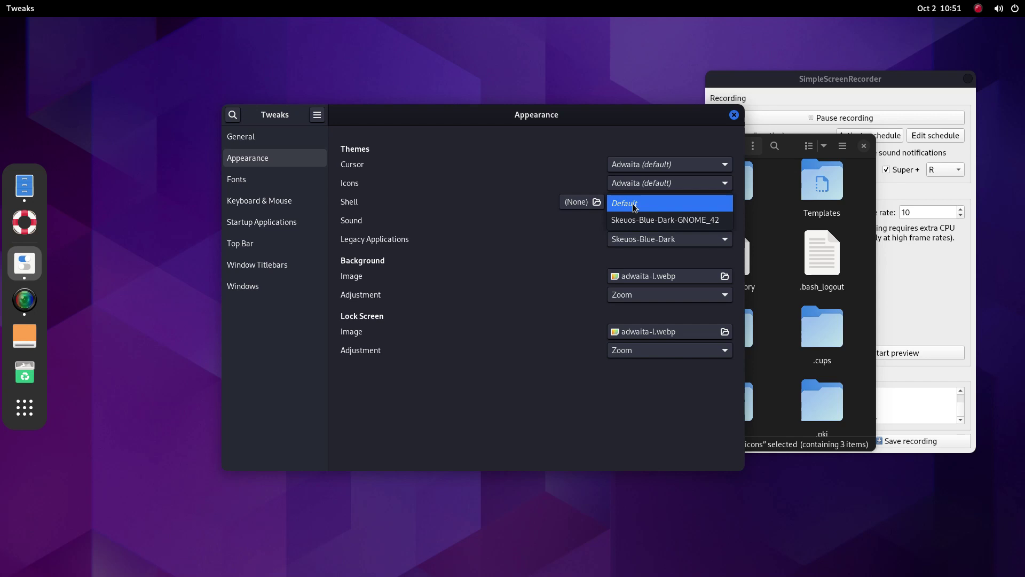
key(Escape)
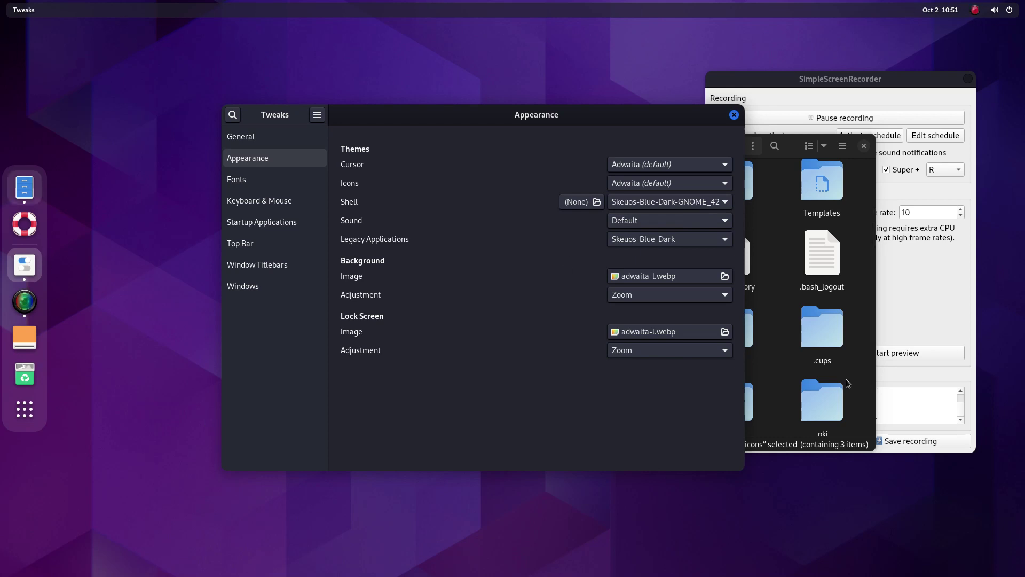
click(652, 185)
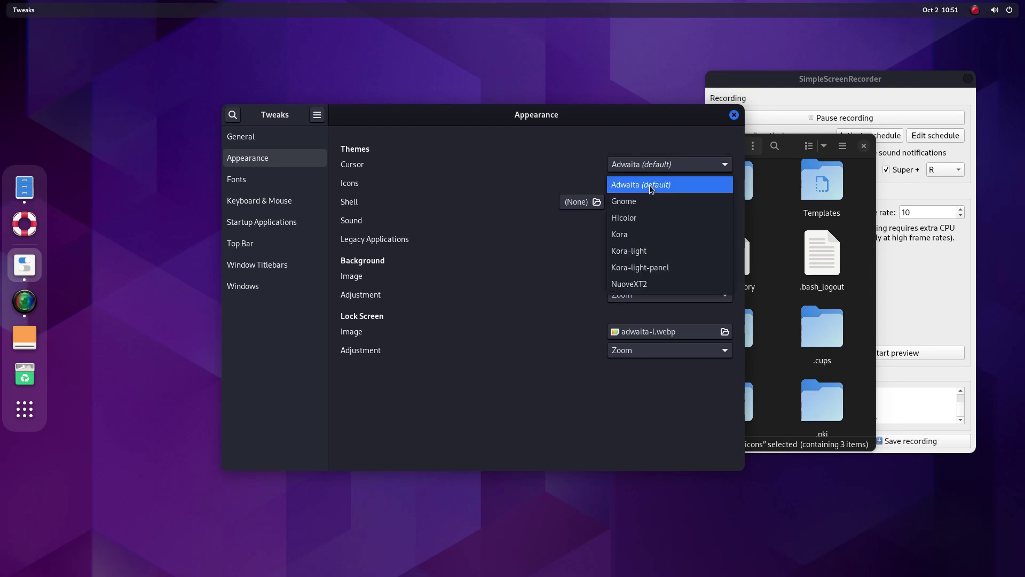
key(Escape)
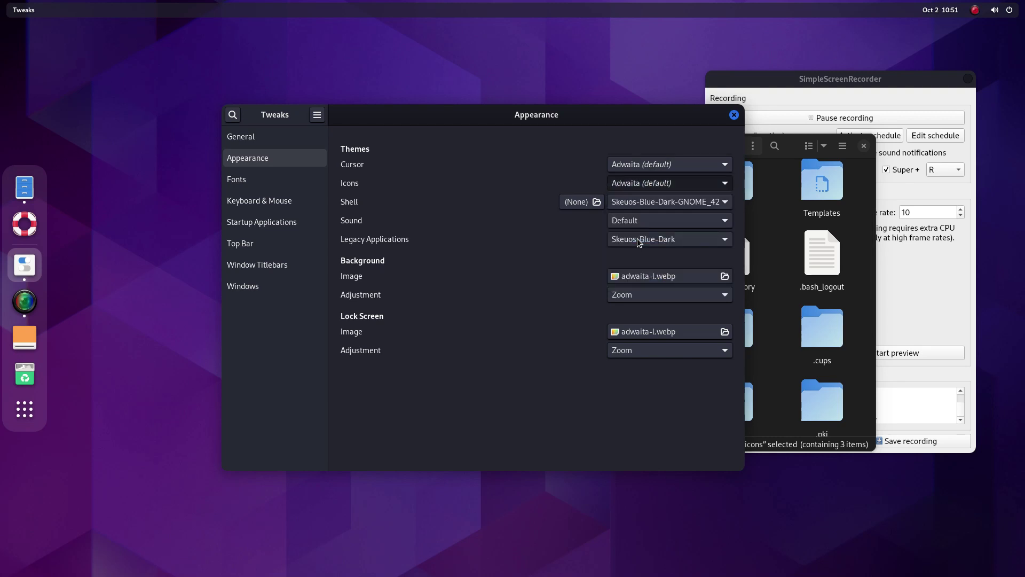
Bring the Files window forward to examine its icons and window style, and close it.
click(853, 226)
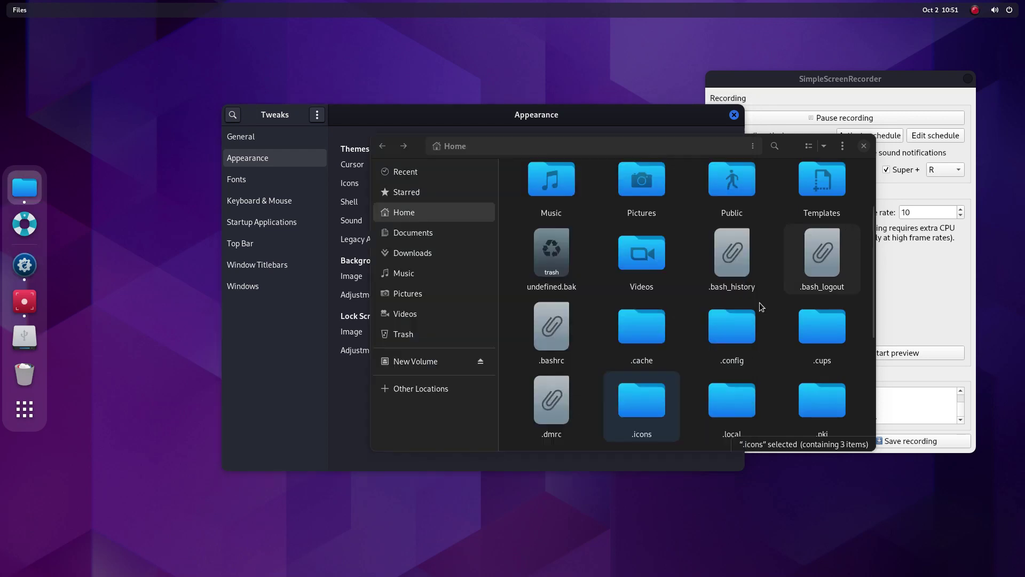
drag(798, 153, 755, 163)
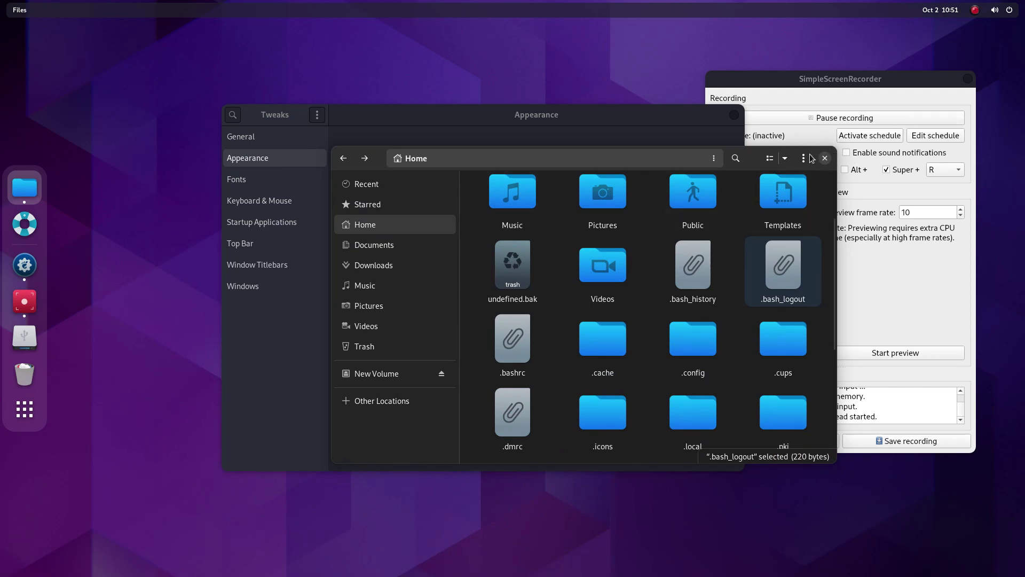
click(825, 159)
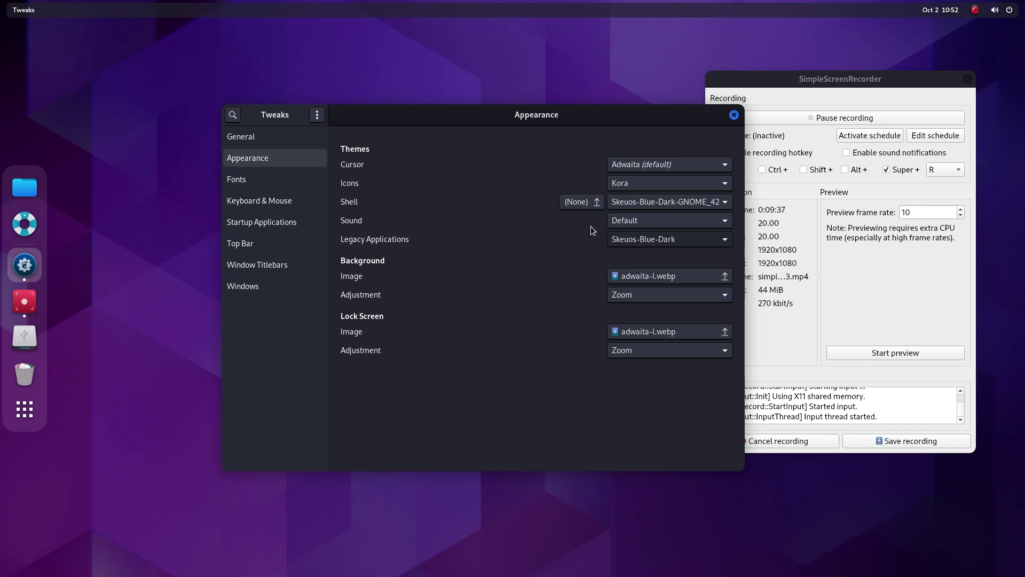
In Files, open .themes/Skeuos-Blue-Dark/gtk-4.0 in Home and copy its assets folder, gtk.css and gtk-dark.css.
click(25, 188)
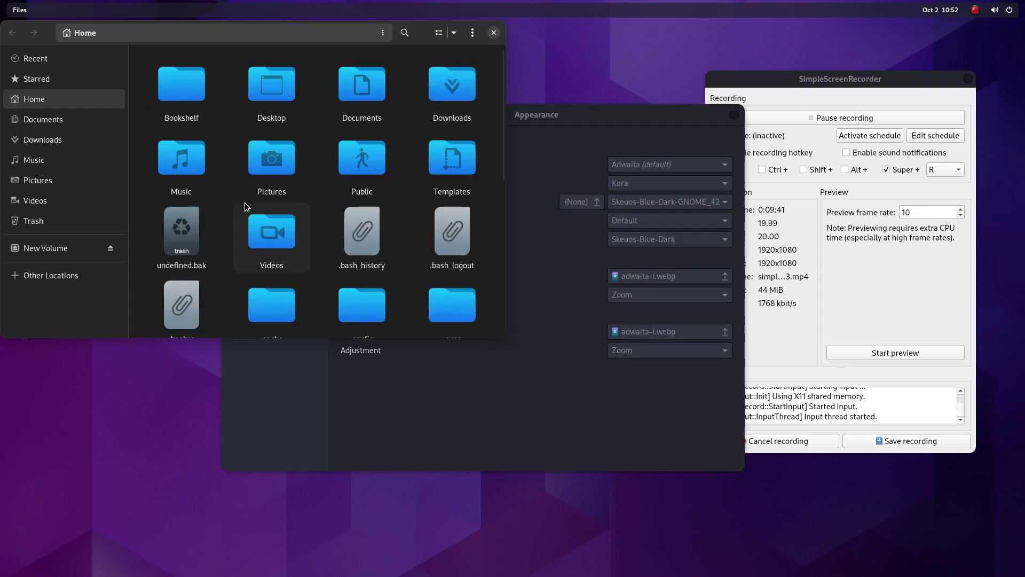
scroll(270, 197, down, 5)
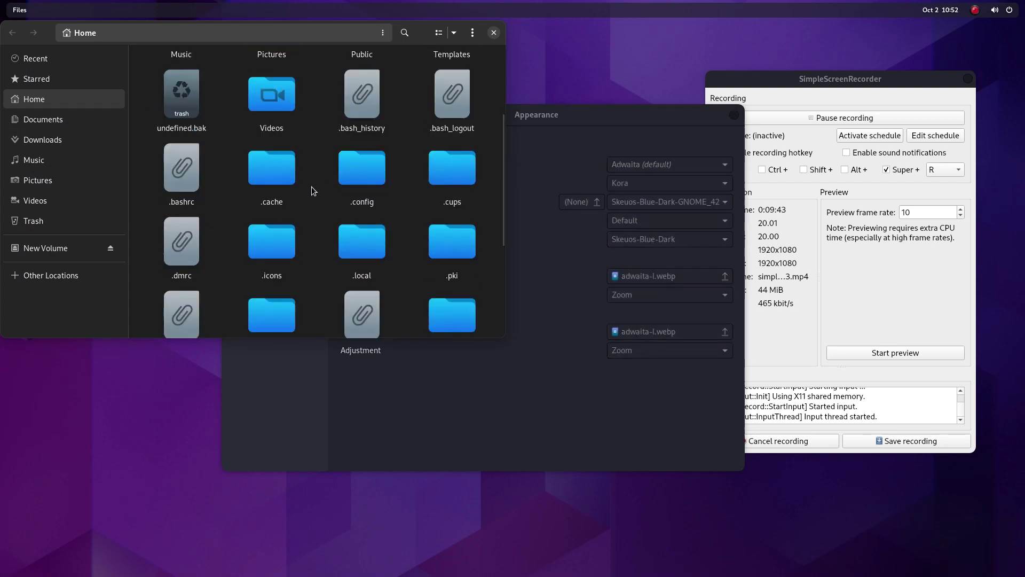
scroll(409, 261, down, 1)
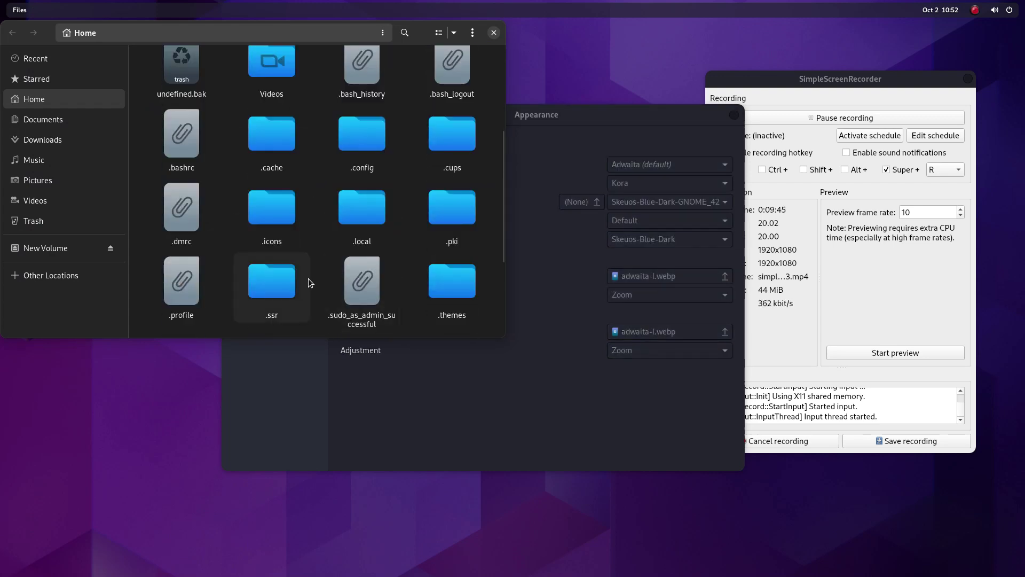
double_click(431, 281)
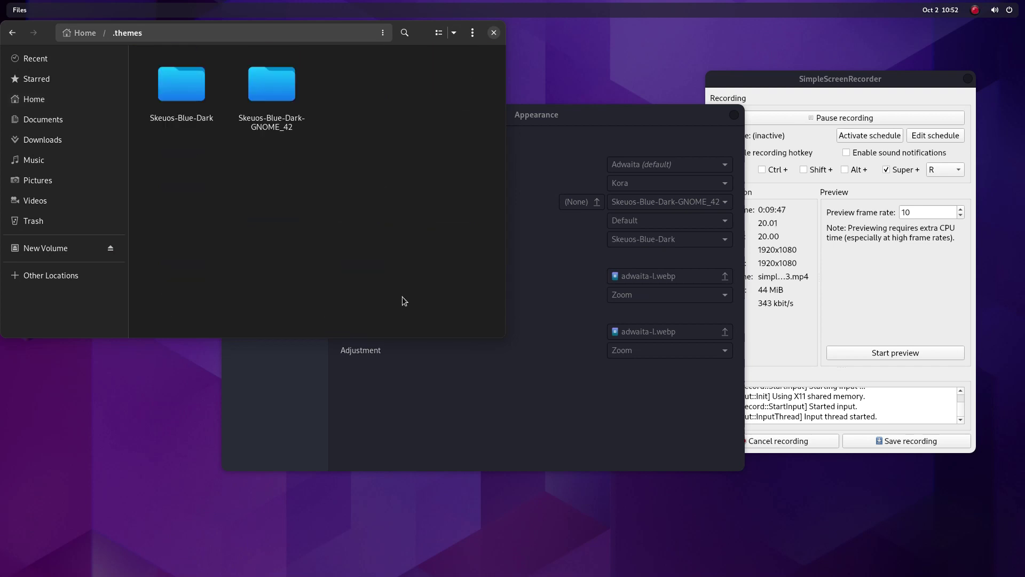
double_click(184, 100)
click(453, 103)
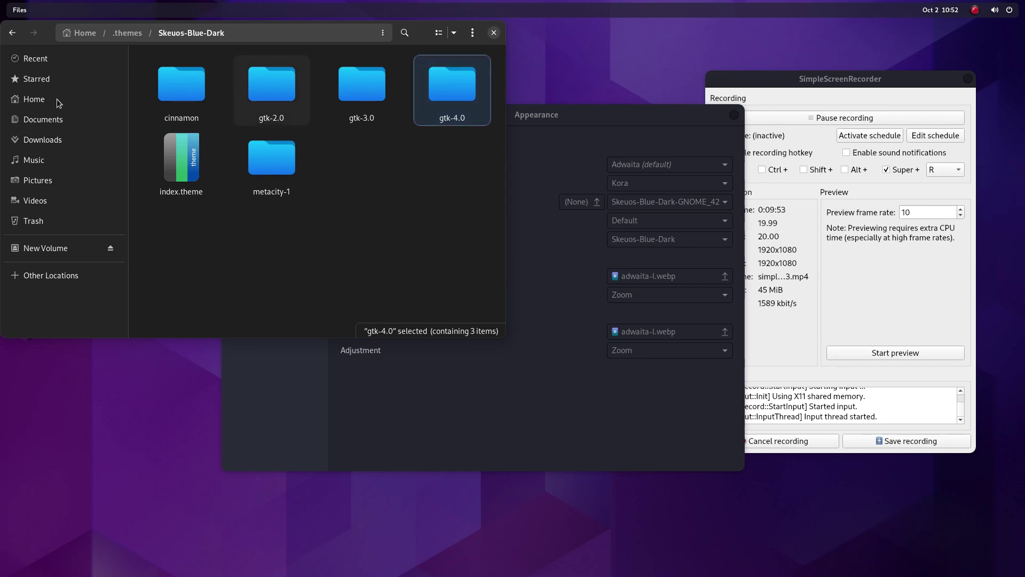
double_click(429, 87)
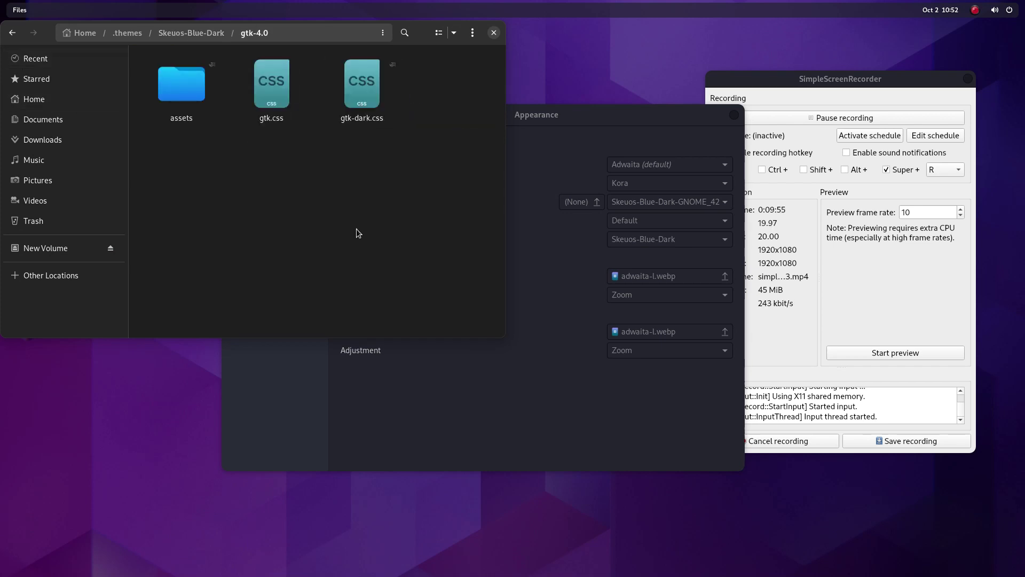
key(ctrl+a)
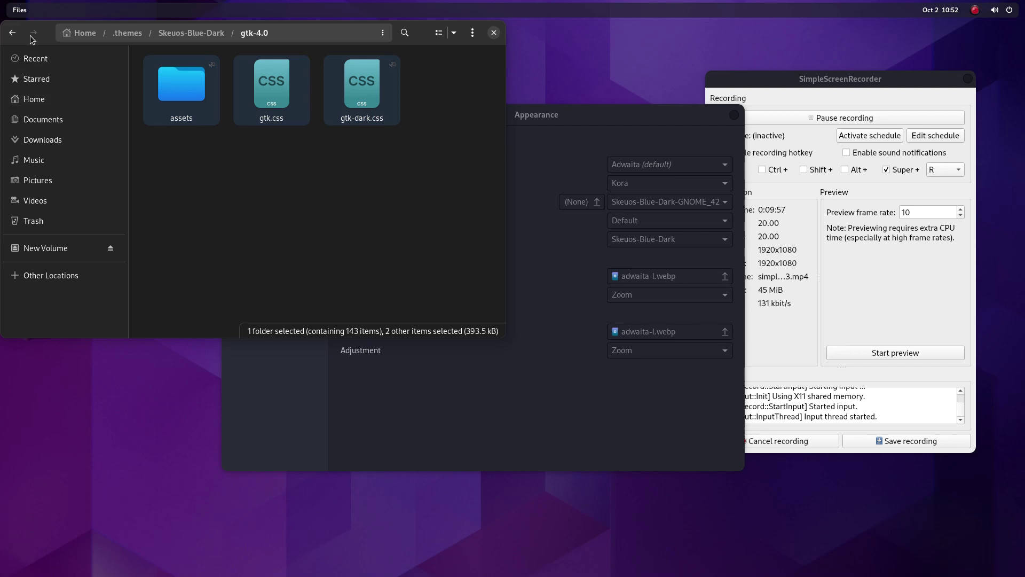
Delete gtk.css and settings.ini from the .config/gtk-4.0 folder in Home.
click(15, 34)
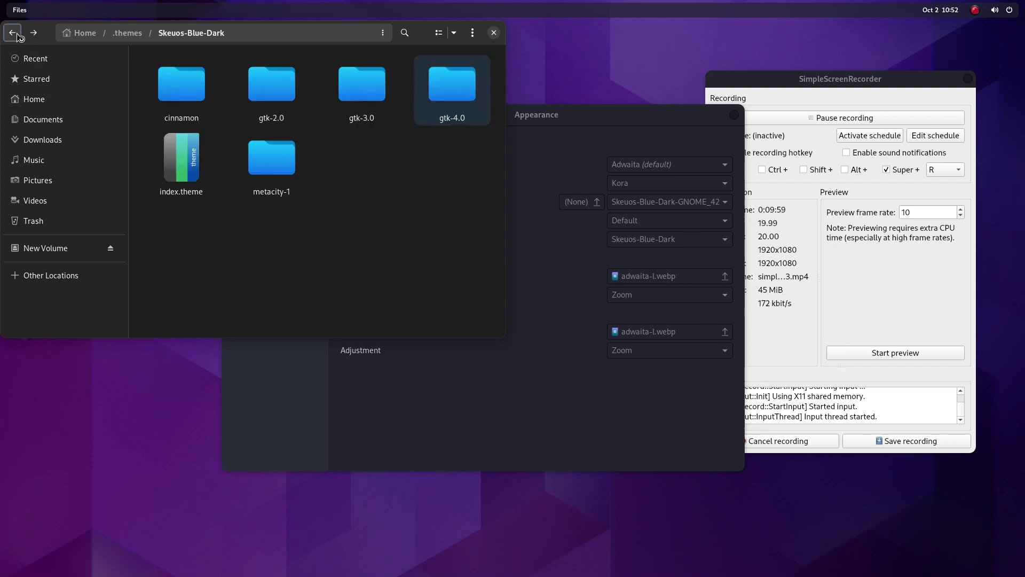
click(16, 35)
click(15, 34)
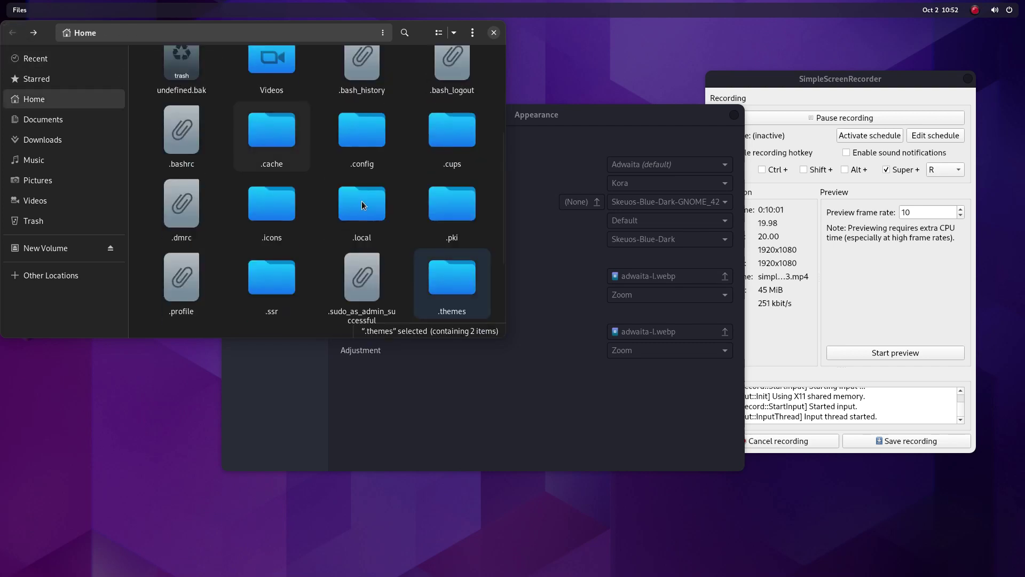
double_click(356, 158)
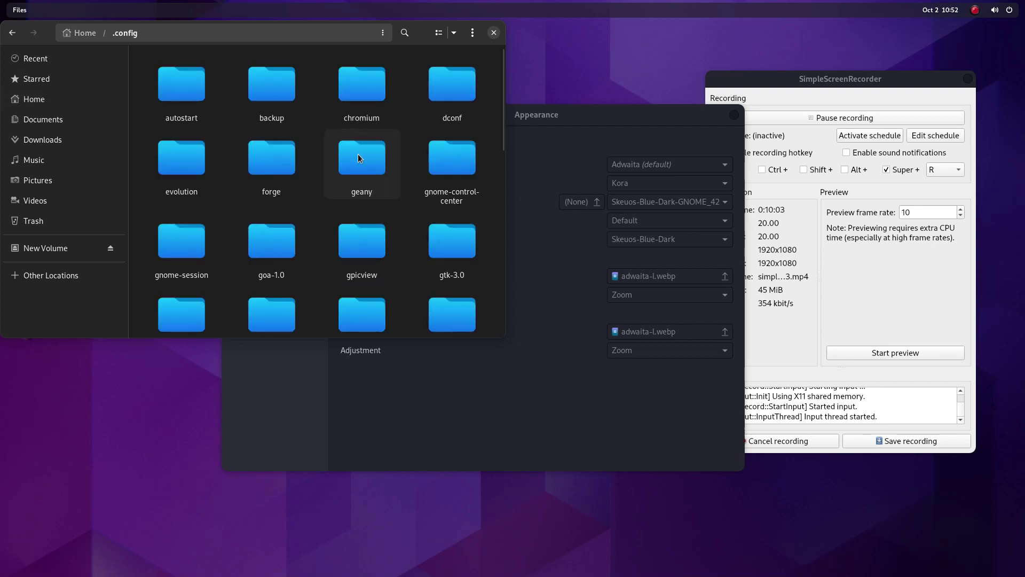
scroll(356, 164, down, 5)
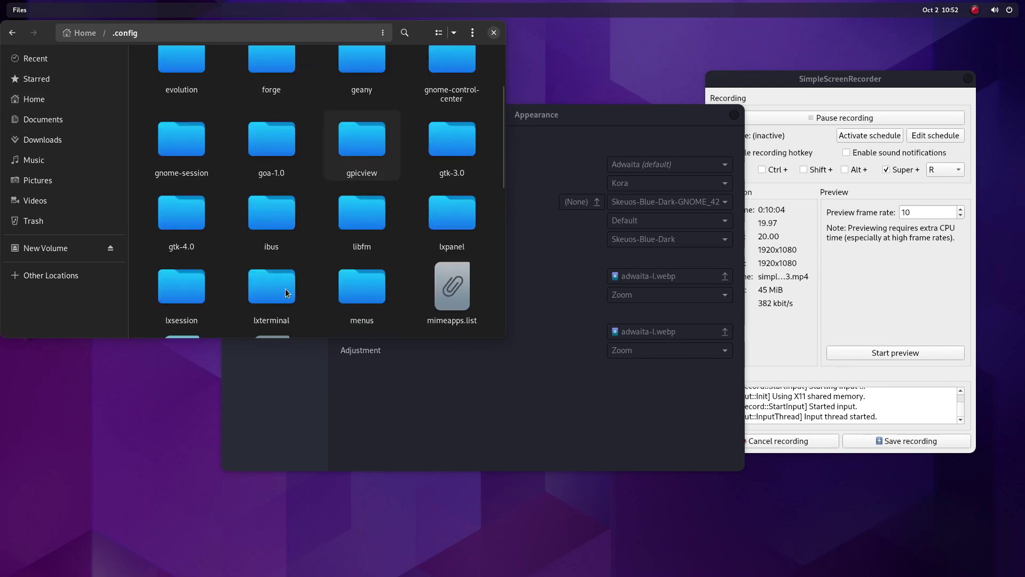
double_click(160, 231)
key(ctrl+a)
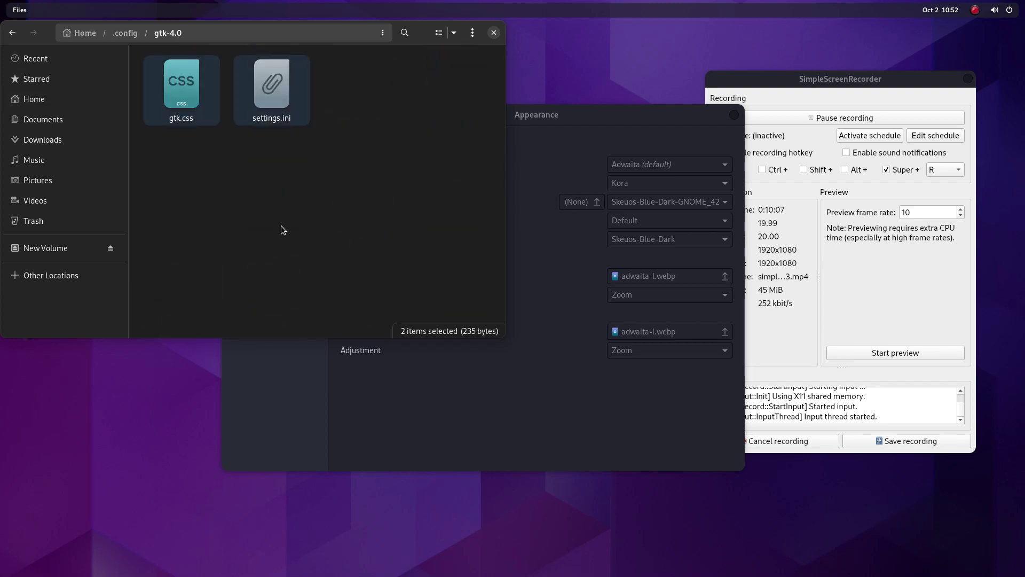
key(Delete)
Paste the copied assets, gtk.css and gtk-dark.css into .config/gtk-4.0, and close the Files window.
key(ctrl+v)
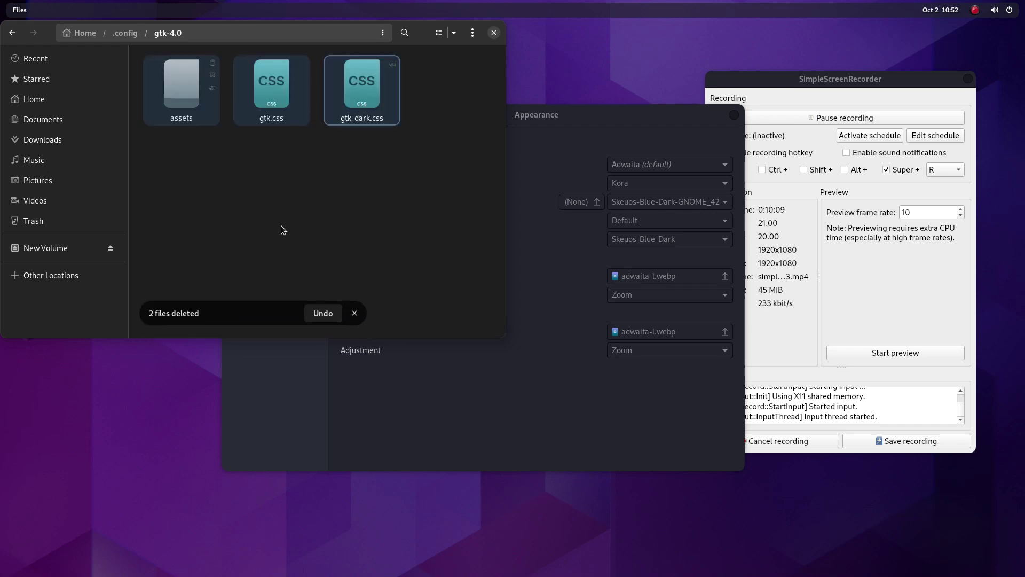
click(281, 226)
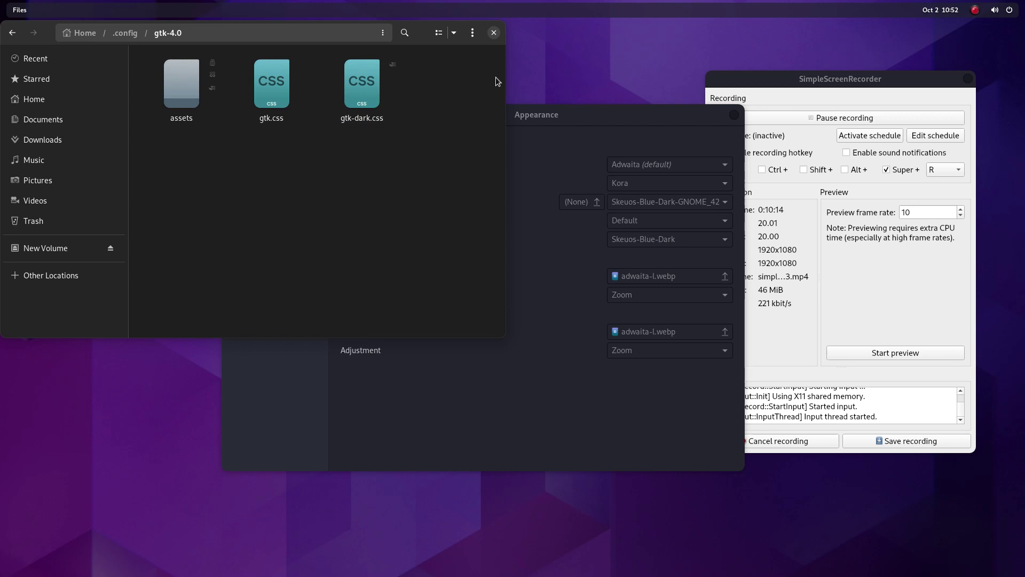
click(494, 33)
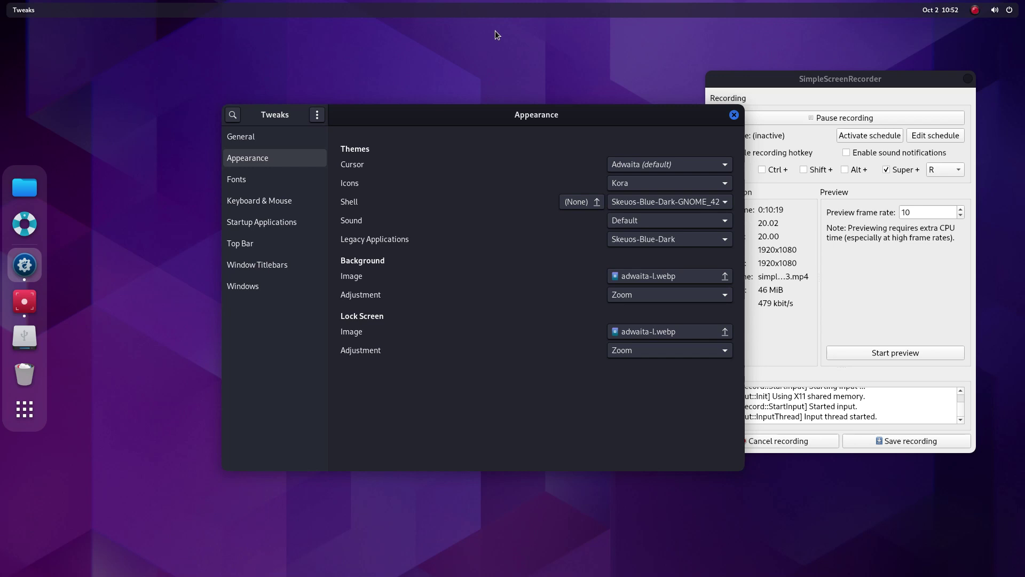
Restart the GNOME shell through the Run a Command dialog.
key(alt+F2)
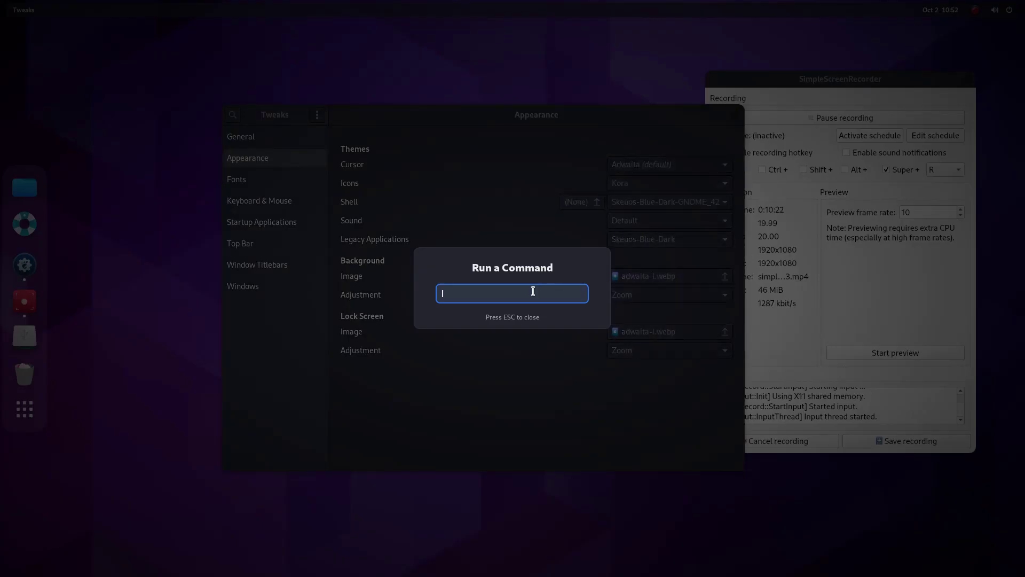
key(Return)
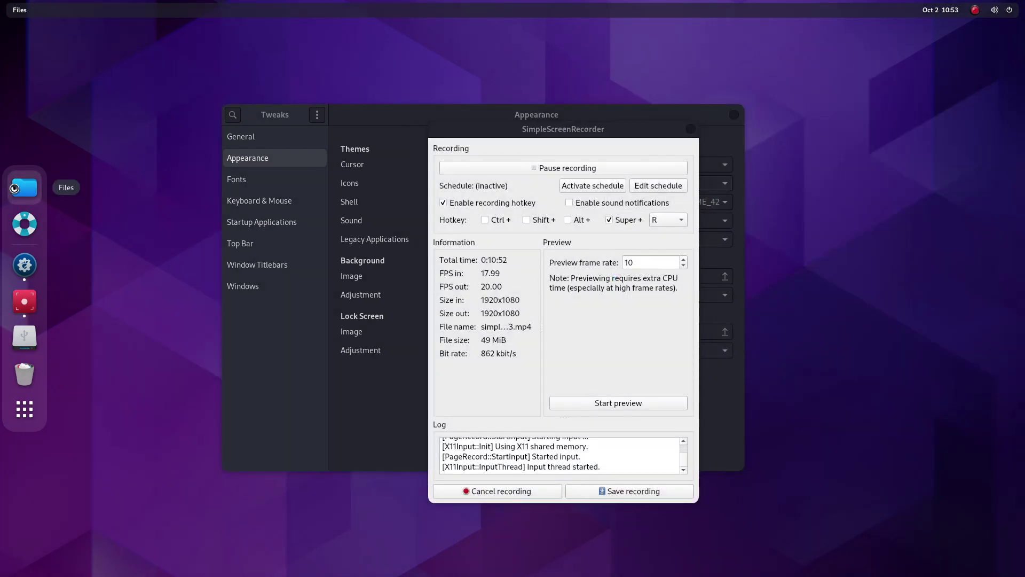
Open Files to examine its window style, menu and About dialog, and close it.
click(24, 186)
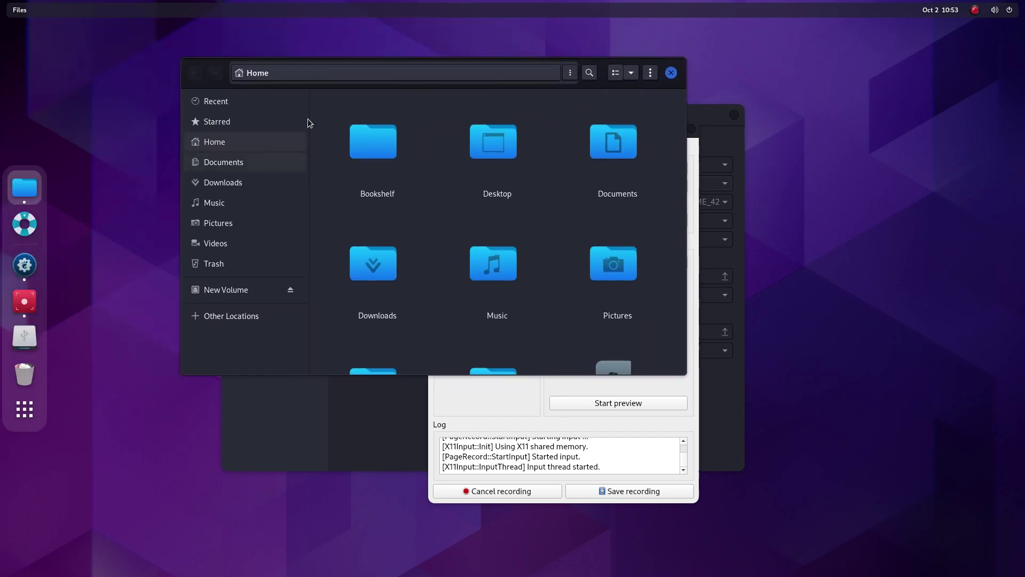
click(650, 73)
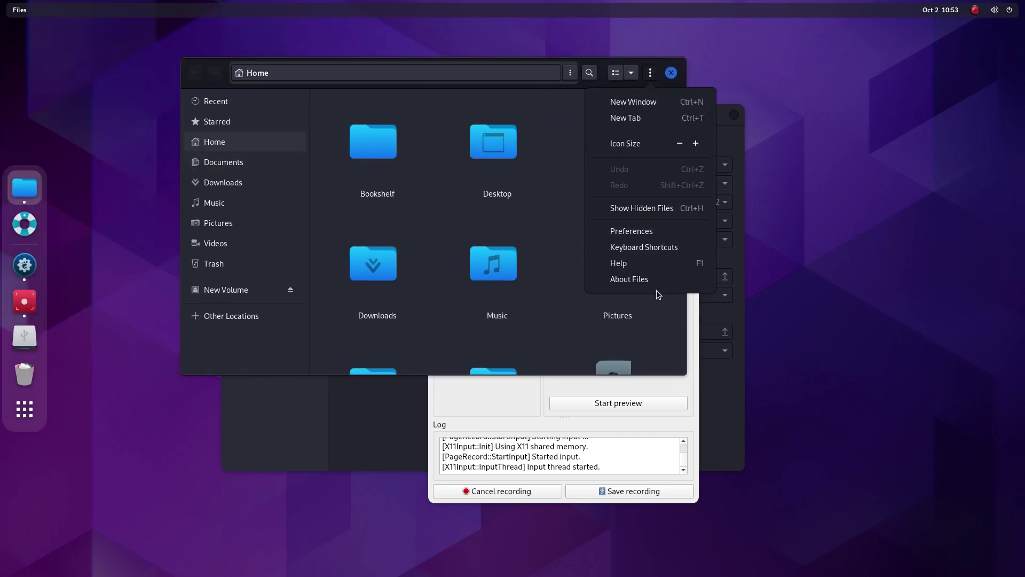
click(651, 282)
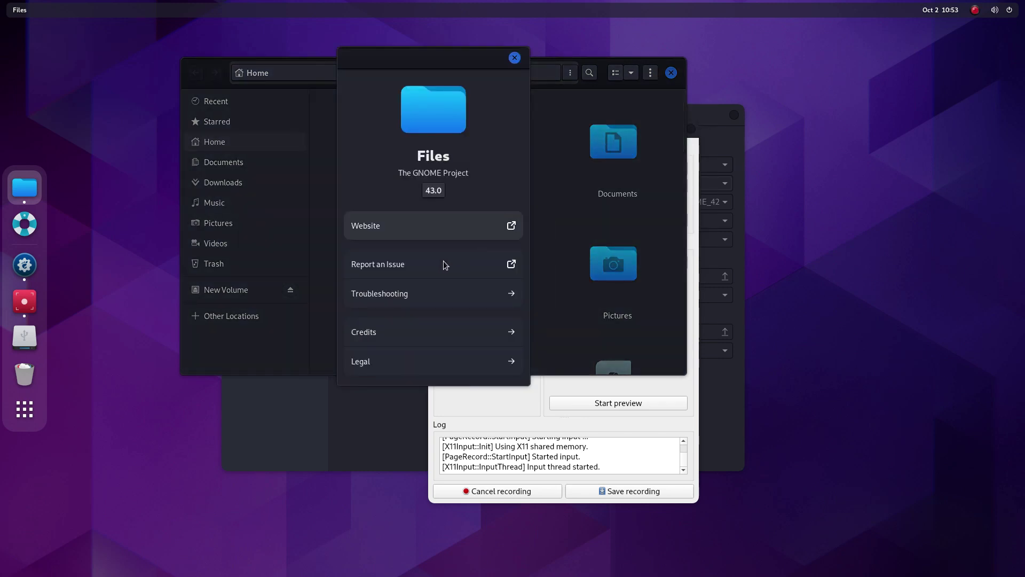
drag(470, 59, 613, 153)
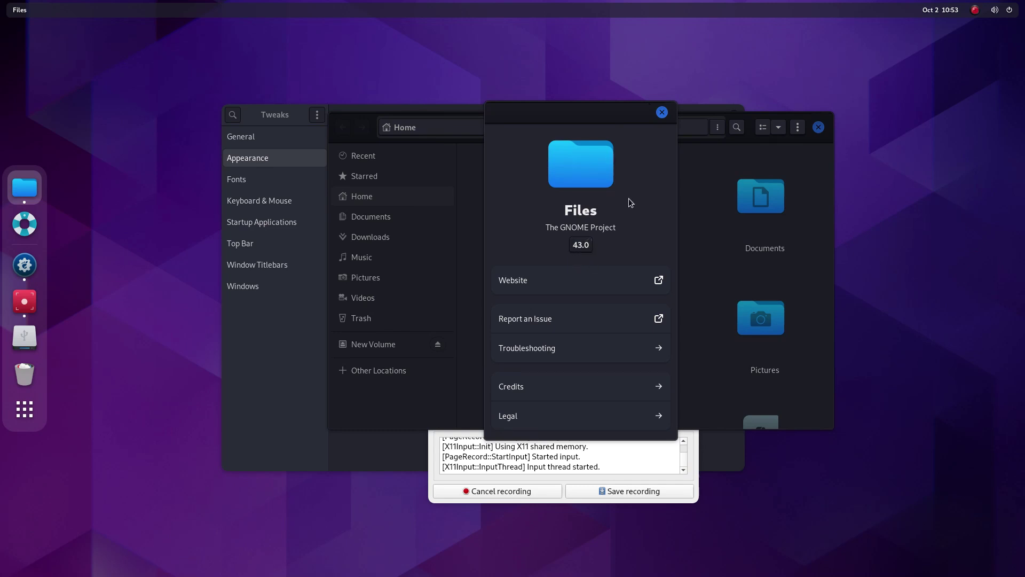
click(661, 113)
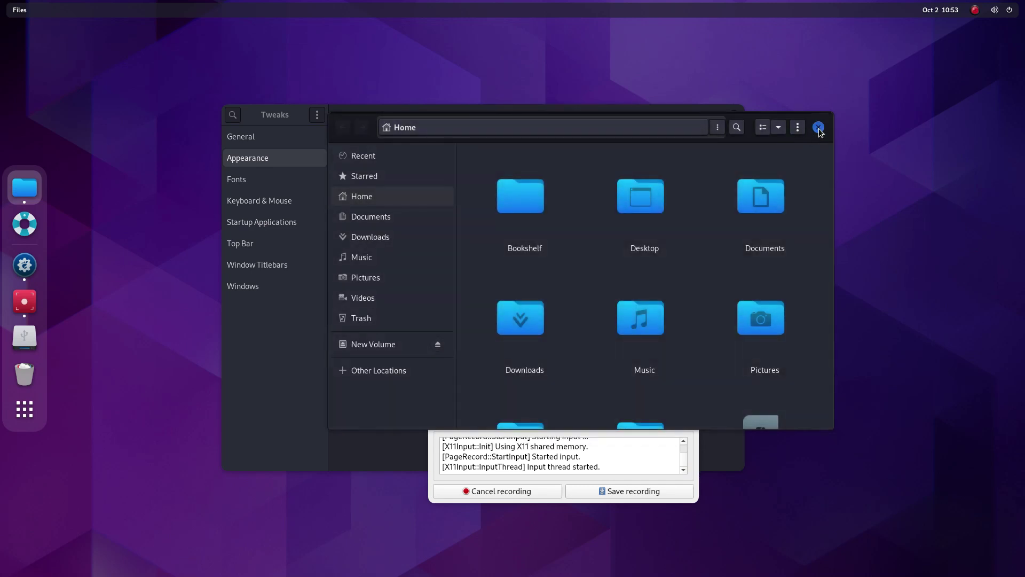
click(818, 127)
Move the SimpleScreenRecorder window aside, and open a terminal placed over the Tweaks window.
drag(606, 143, 845, 104)
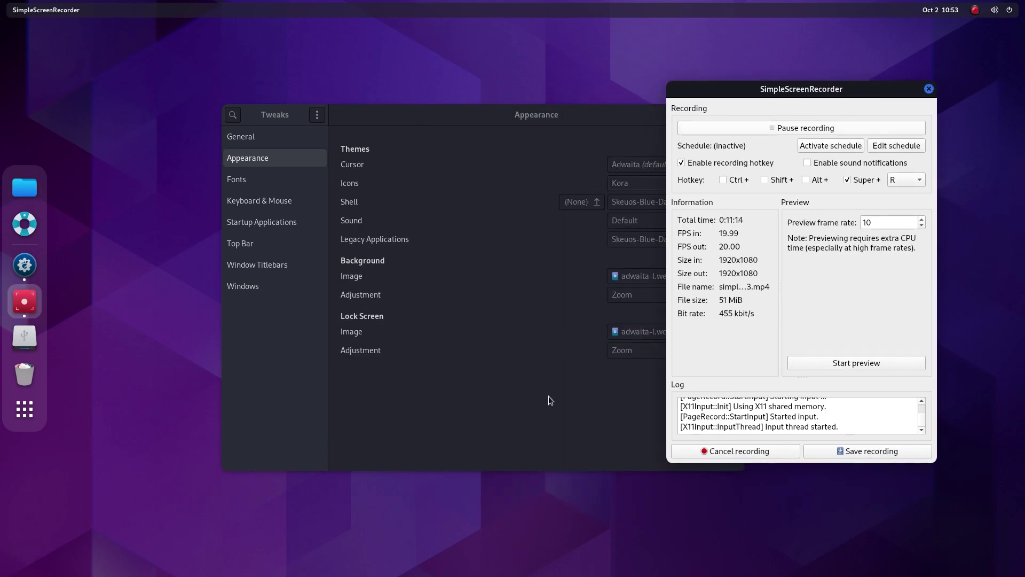
click(556, 411)
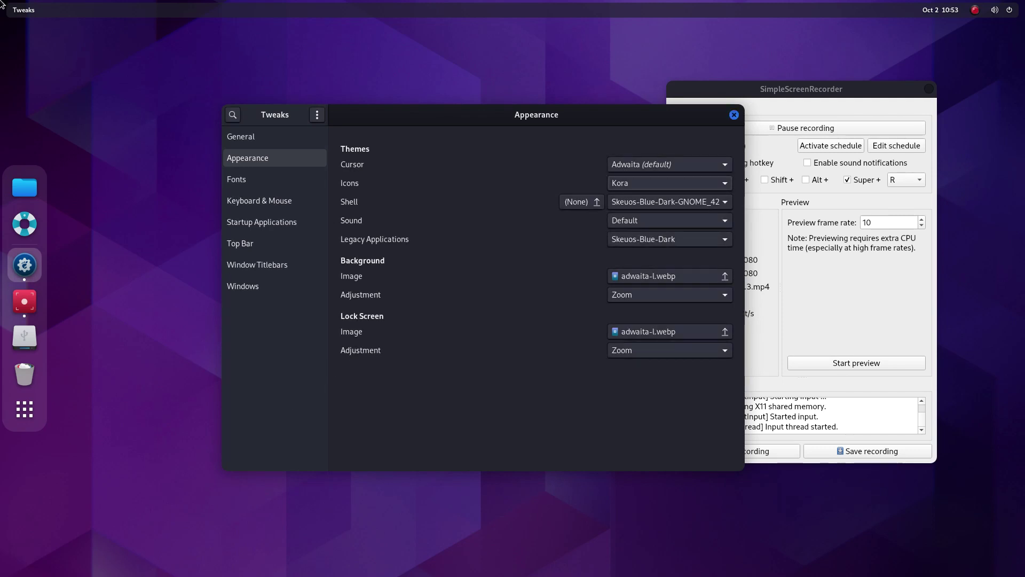
mouse_move(1, 4)
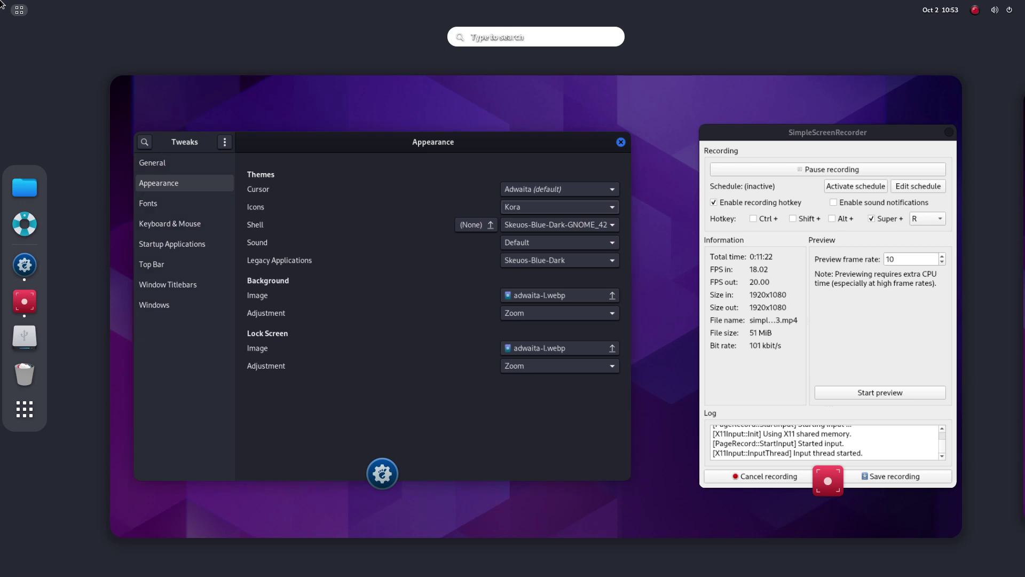
text(terminal)
key(Return)
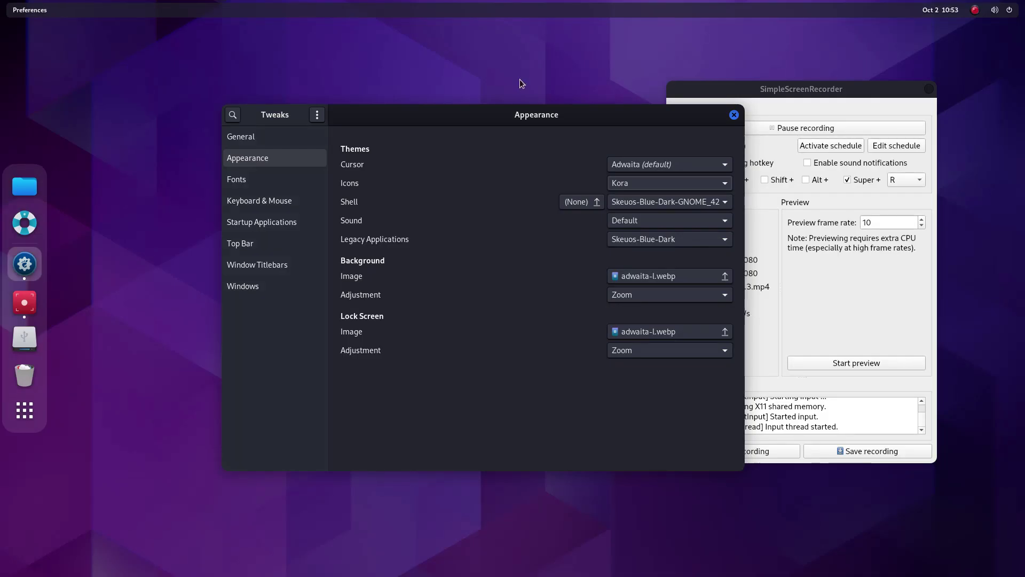
drag(280, 38, 678, 227)
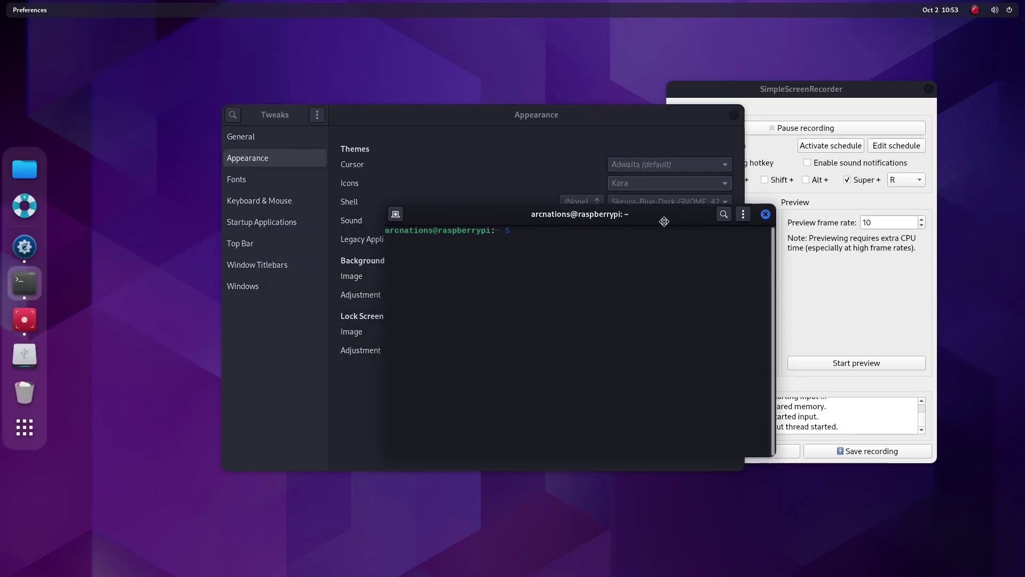
Run neofetch in the terminal to display the system information.
text(neofecth)
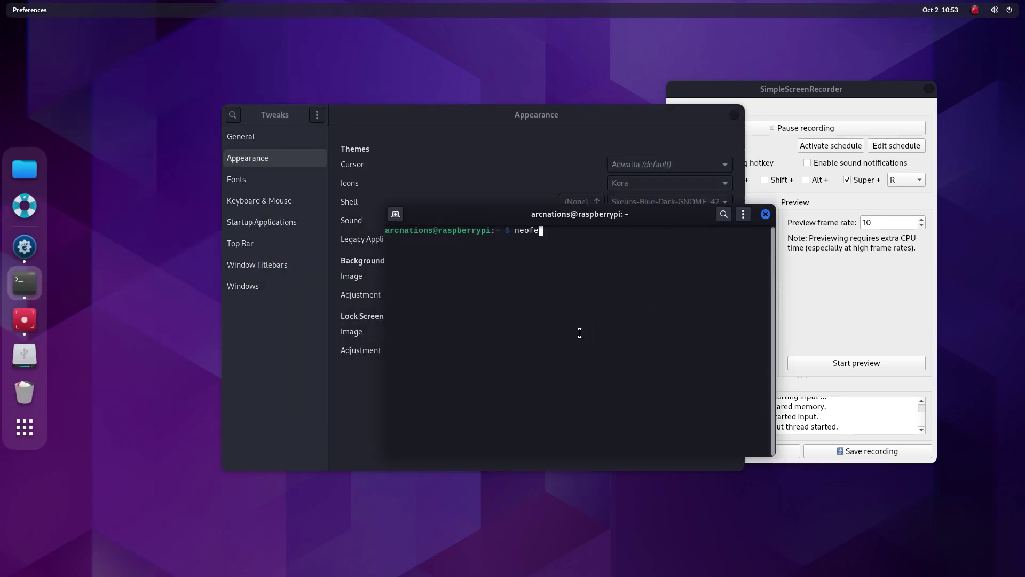
key(BackSpace)
key(BackSpace)
text(tch)
key(Return)
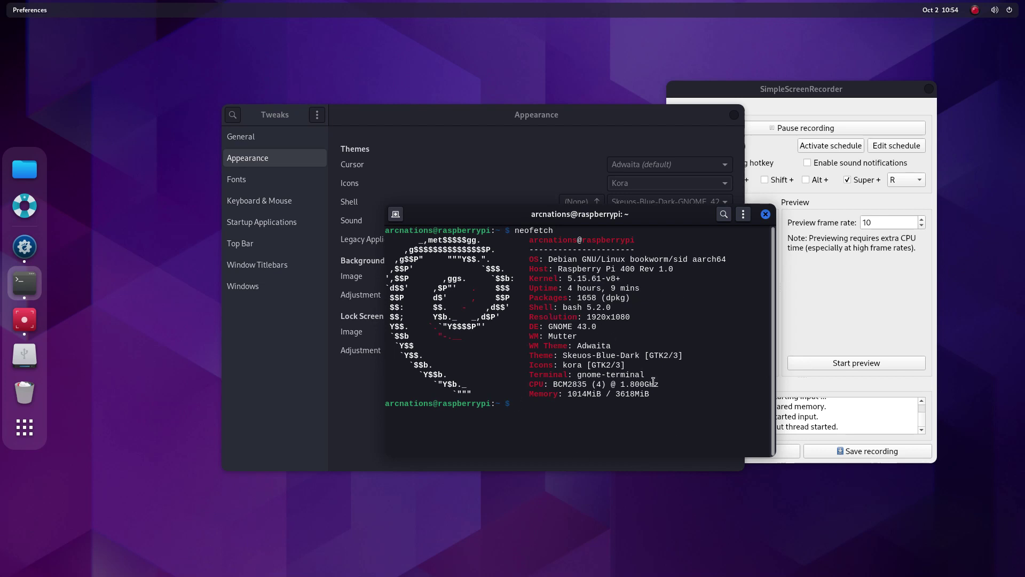
Highlight the CPU, memory and desktop environment entries in the neofetch output to examine them.
drag(663, 384, 614, 388)
drag(612, 394, 653, 395)
click(571, 427)
drag(606, 327, 544, 328)
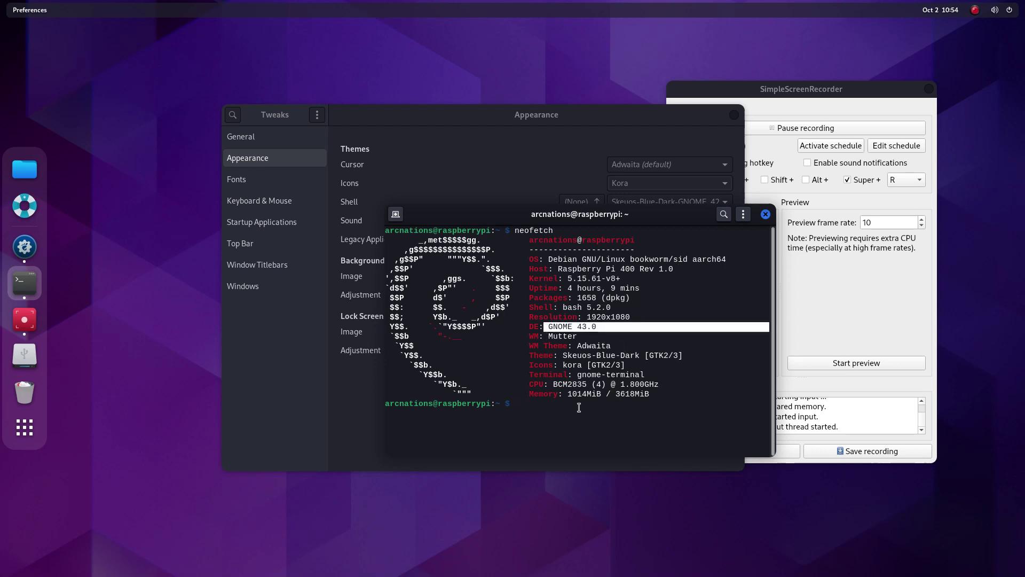
click(595, 429)
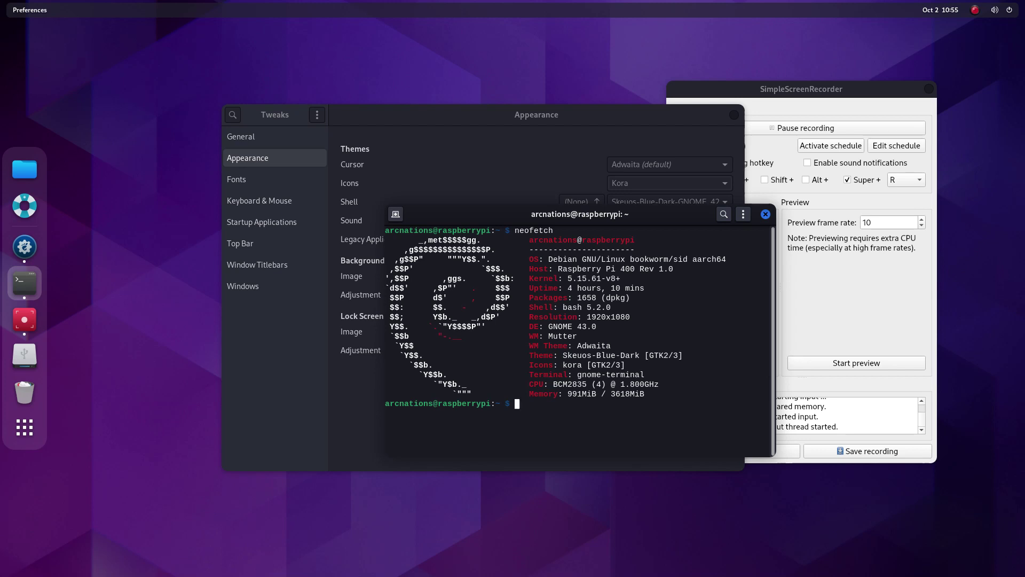
Install the packages by running "sudo apt install scrot imagemagick conky gnome-tweaks" in the terminal.
text(sudo apt install scor)
key(BackSpace)
key(BackSpace)
text(rot imag)
text(ema)
text(gic)
text(k)
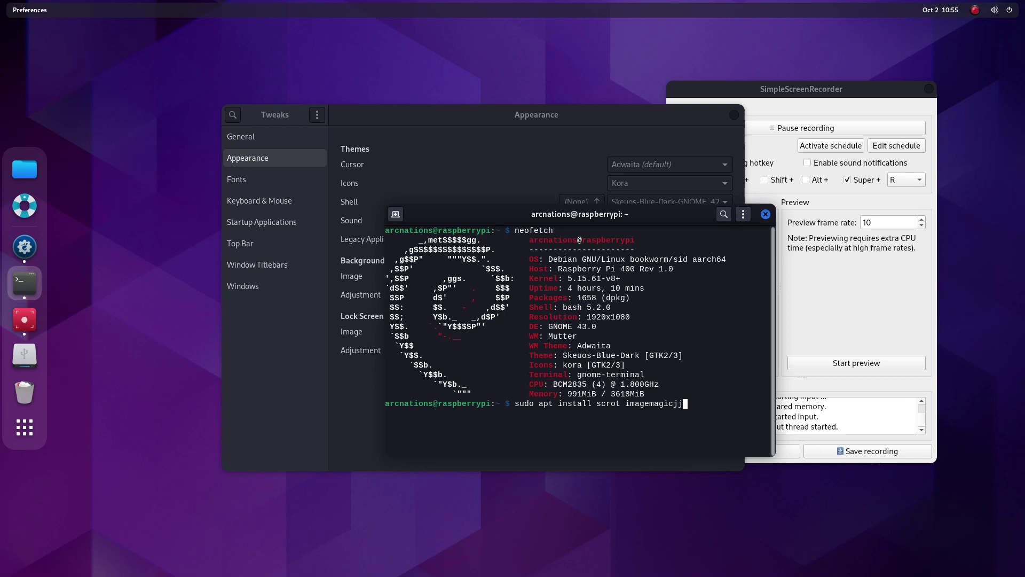
text( conky gnome-tweaks)
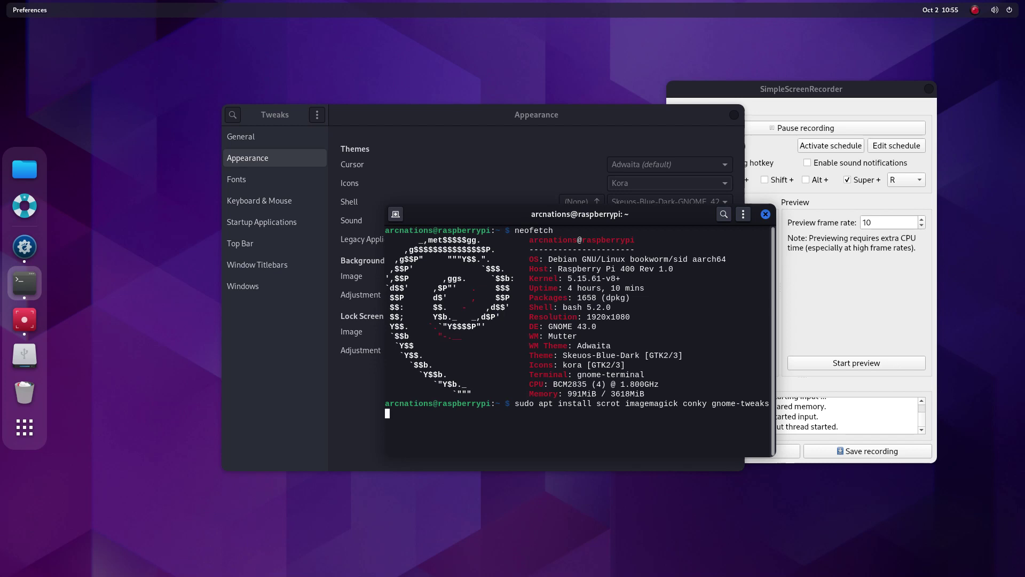
key(Return)
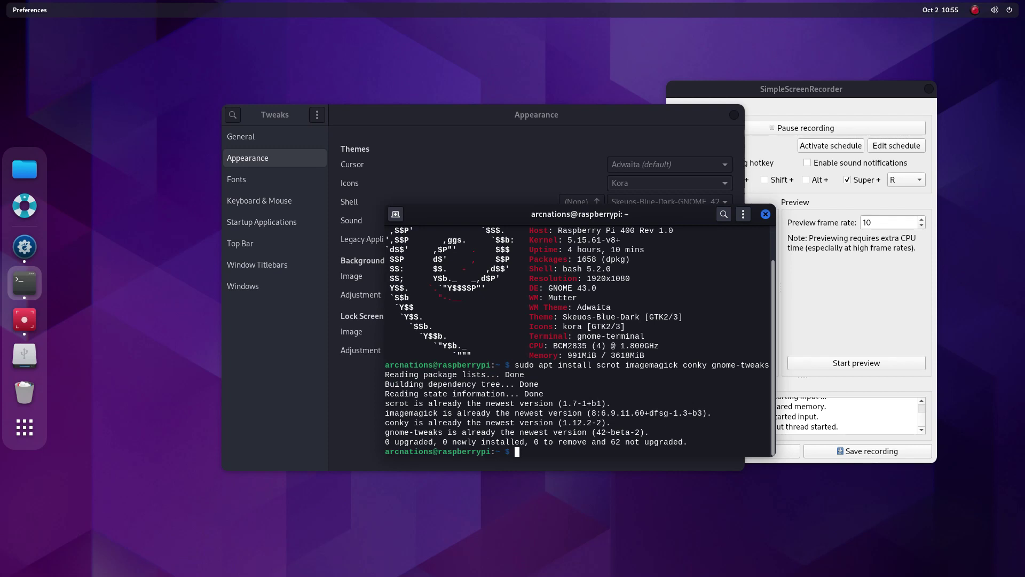
Refresh the package lists by running "sudo apt update" in the terminal.
text(sudo apt update)
key(Return)
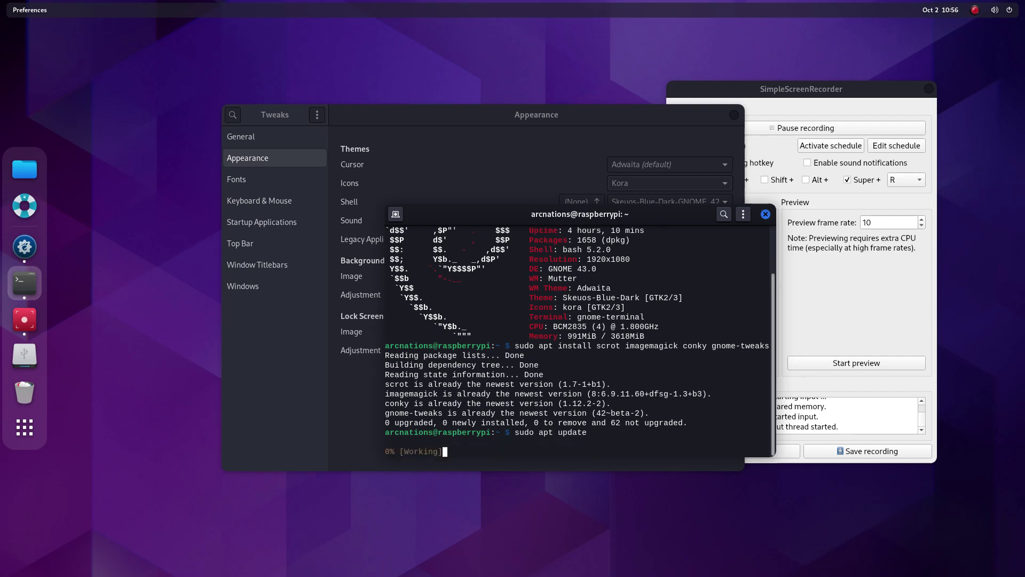
Close the terminal and Tweaks windows and move the SimpleScreenRecorder window aside.
click(765, 214)
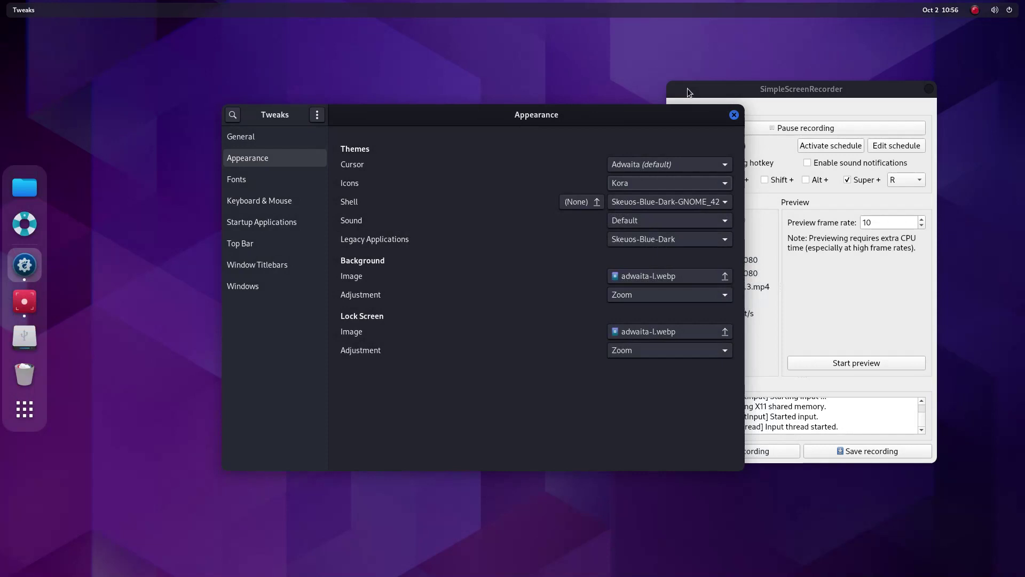
click(734, 114)
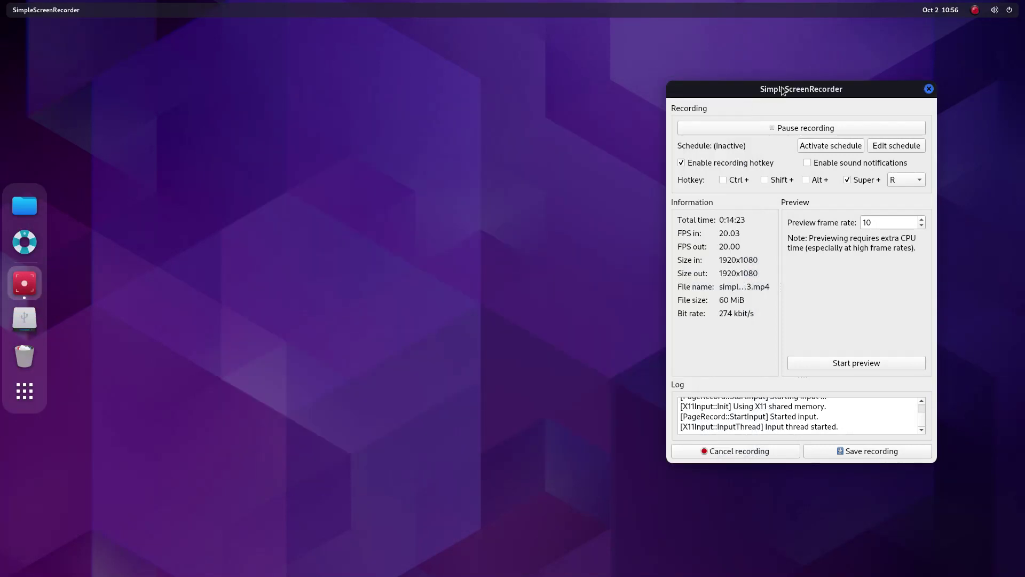
drag(781, 86, 299, 103)
Switch to the Files app, search New Volume for "conky" and open the conky folder.
click(24, 204)
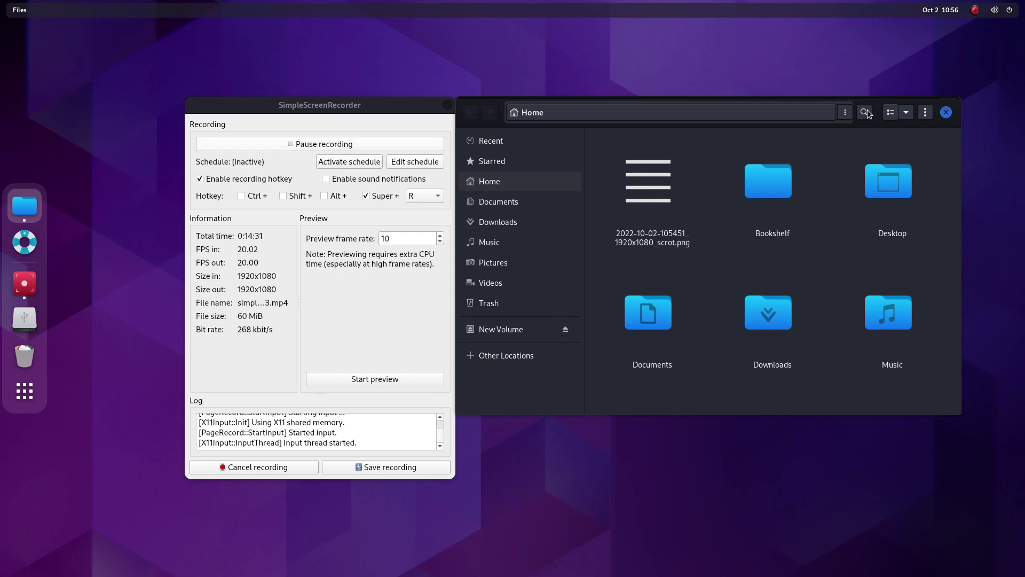
drag(847, 110, 534, 73)
click(201, 293)
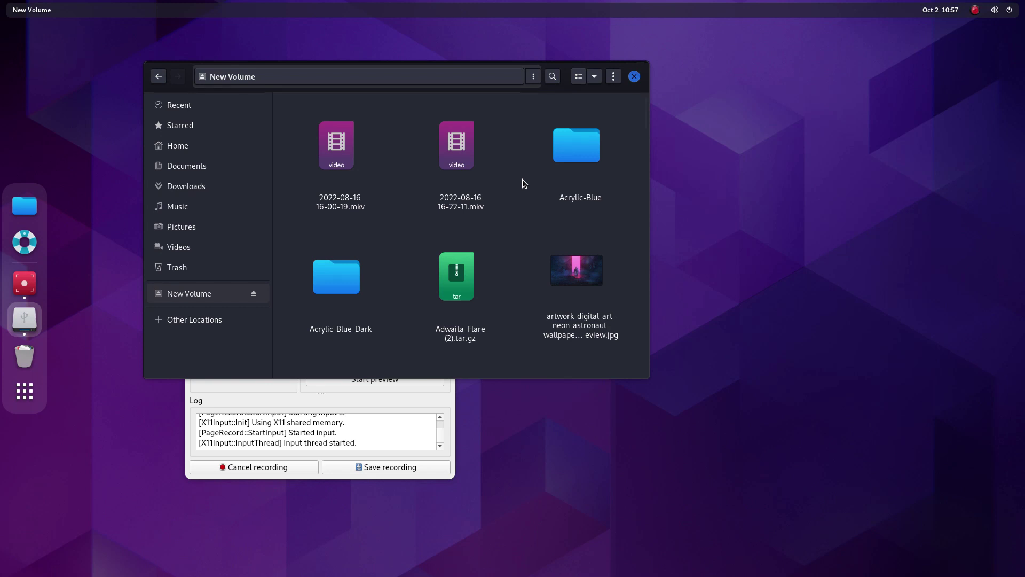
text(conky)
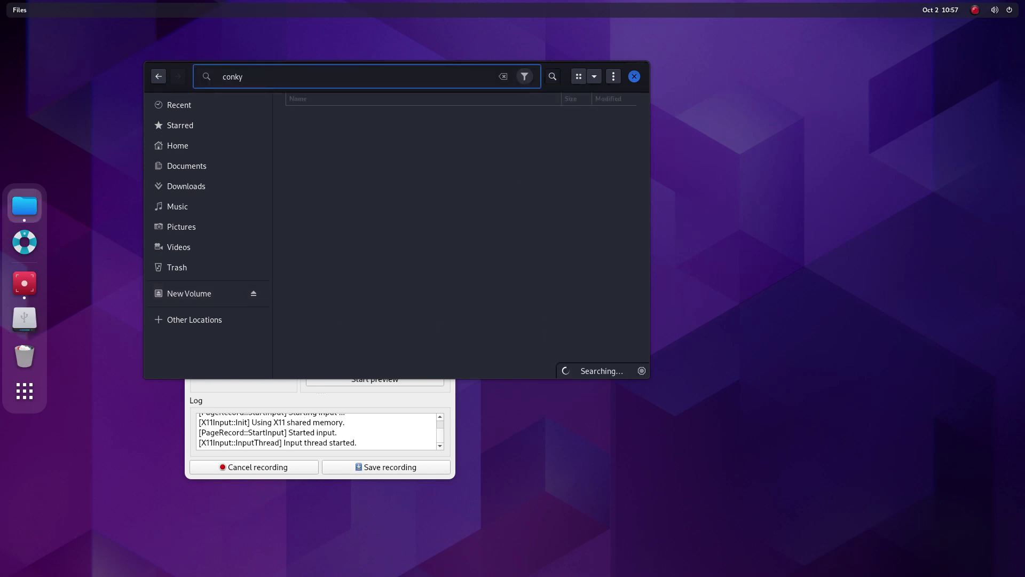
key(Return)
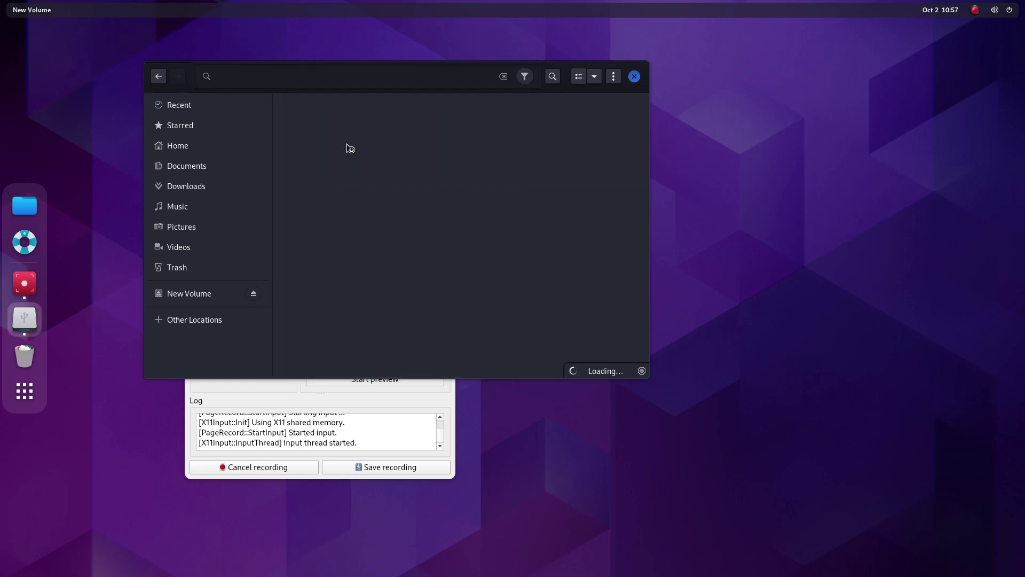
Copy the Acrylic-Blue and Acrylic-Blue-Dark folders from the conky folder on New Volume.
drag(426, 203, 584, 160)
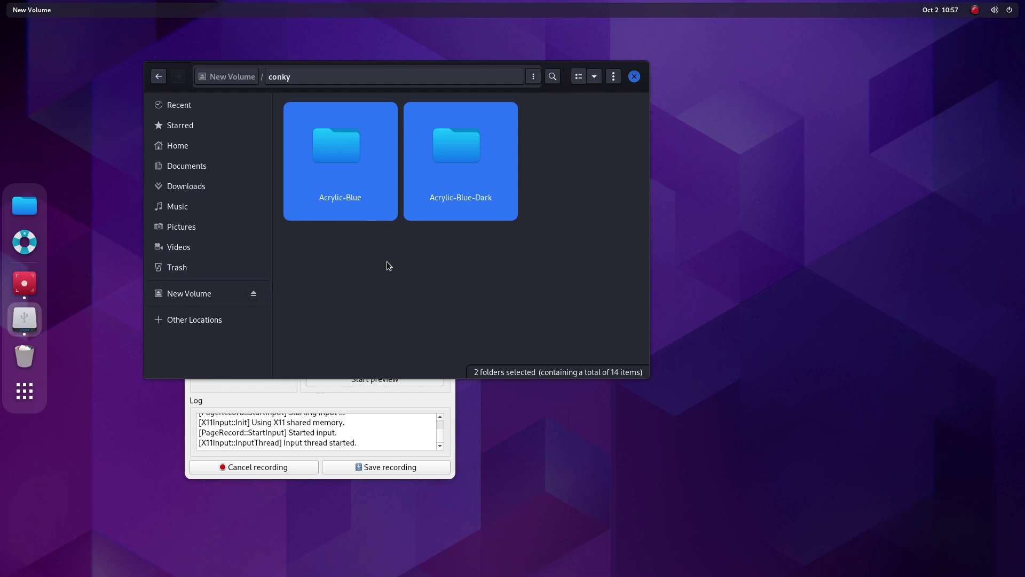
right_click(342, 148)
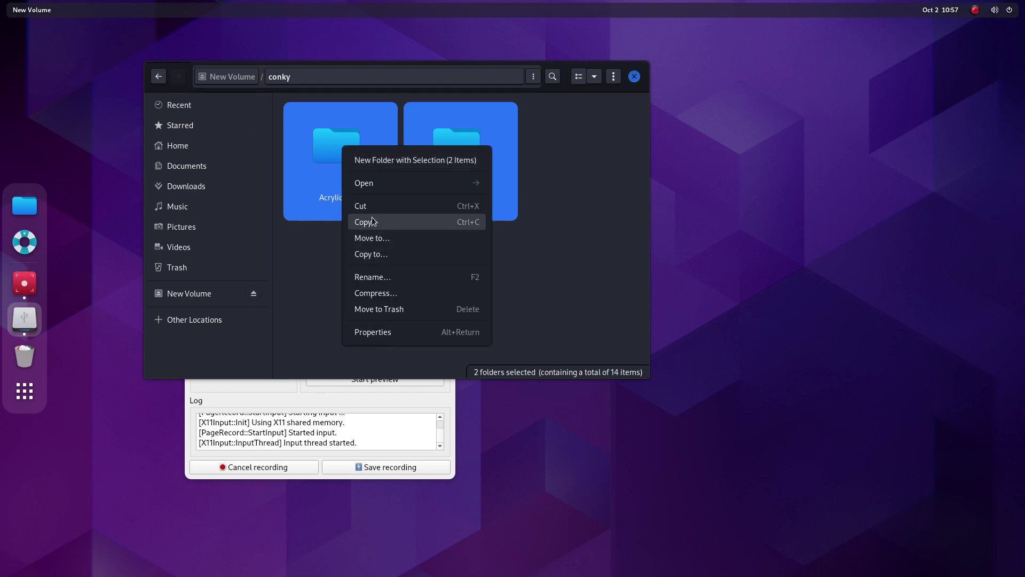
click(376, 221)
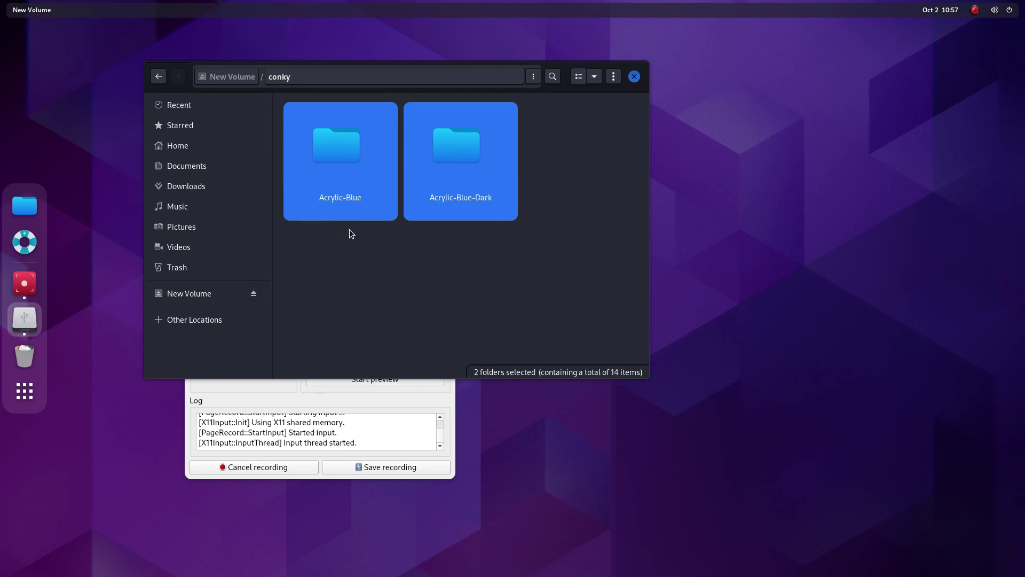
Open the hidden .config folder in the Home directory.
click(193, 151)
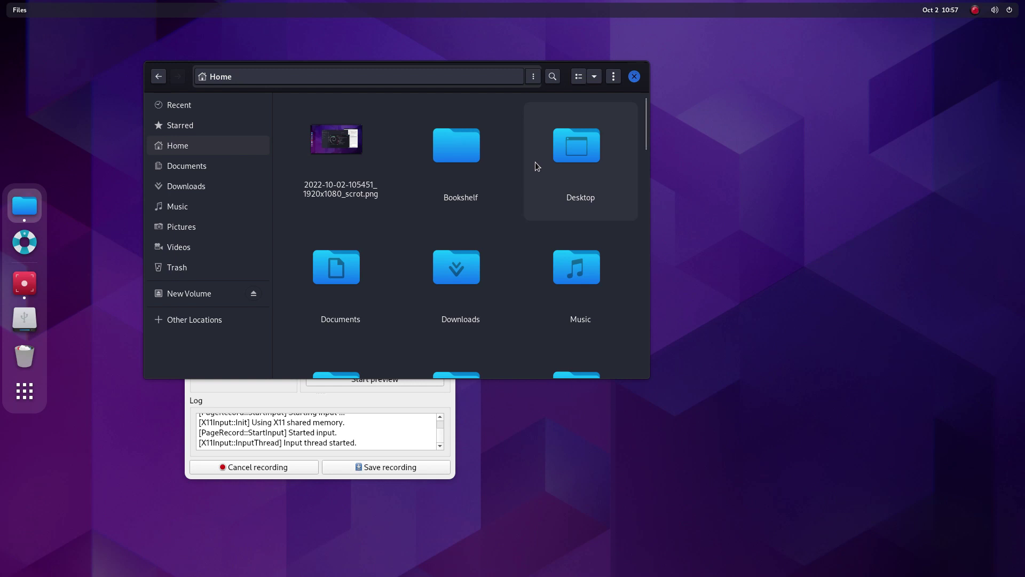
scroll(556, 201, down, 5)
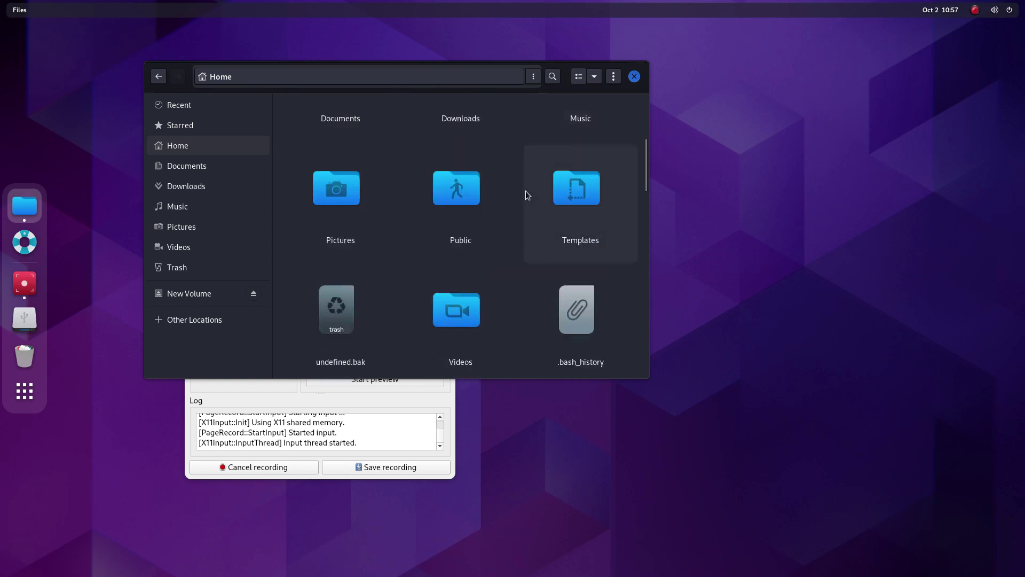
scroll(524, 189, down, 3)
scroll(520, 185, down, 3)
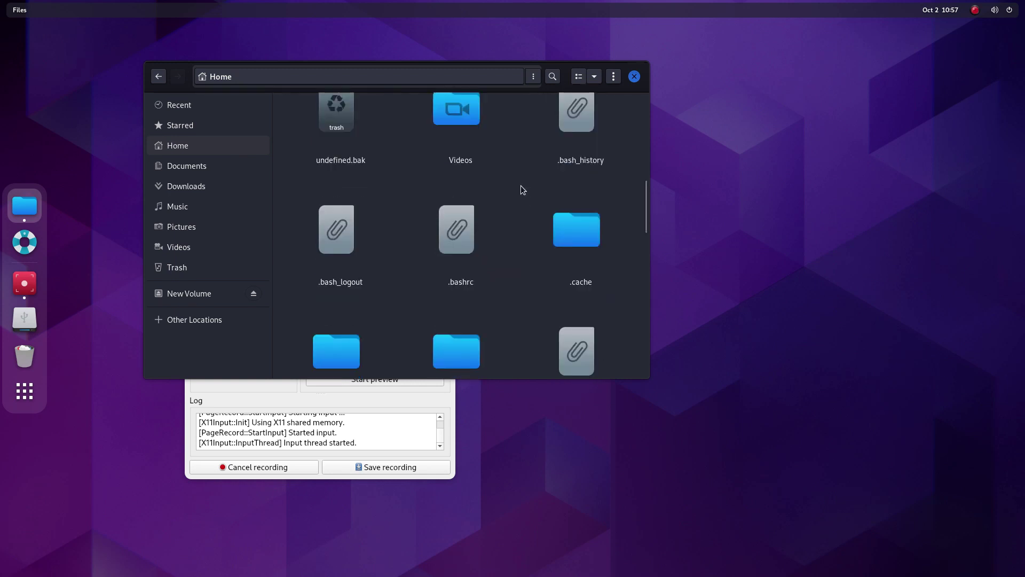
scroll(515, 211, down, 3)
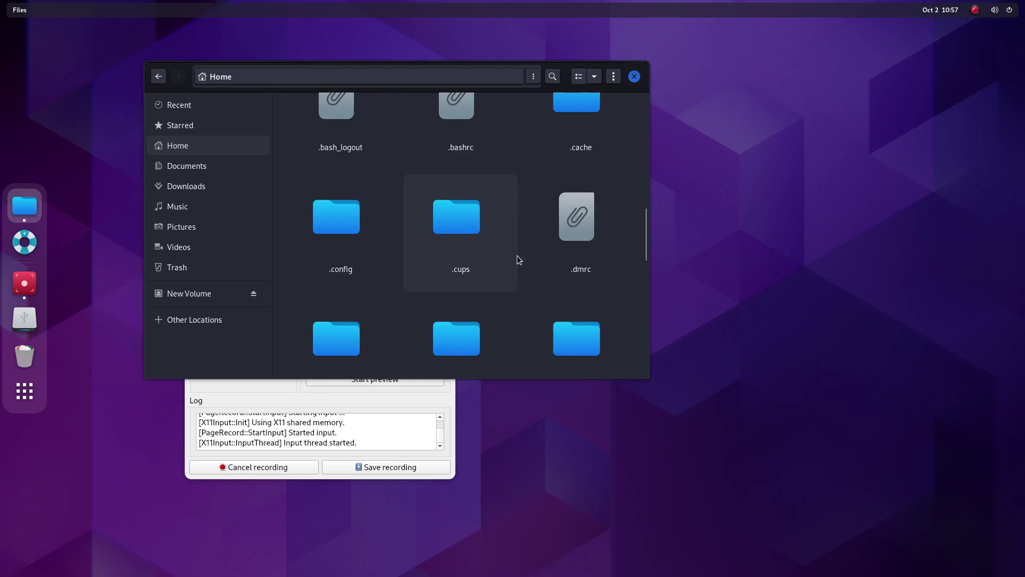
scroll(512, 245, up, 5)
scroll(520, 222, down, 6)
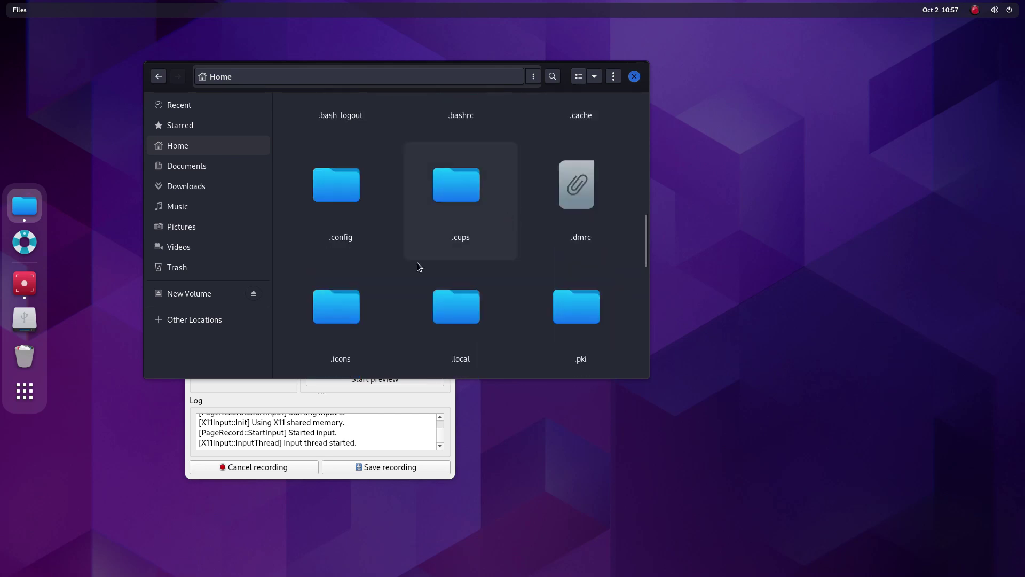
double_click(346, 216)
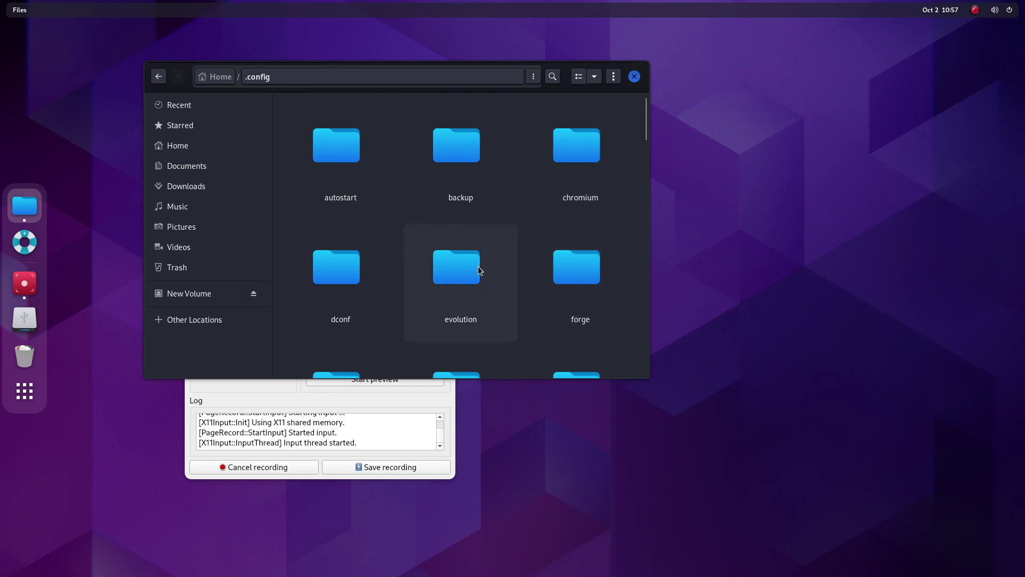
Search .config for "conky", look inside the conky folder under backup, and return to .config.
scroll(473, 268, down, 3)
scroll(473, 270, down, 5)
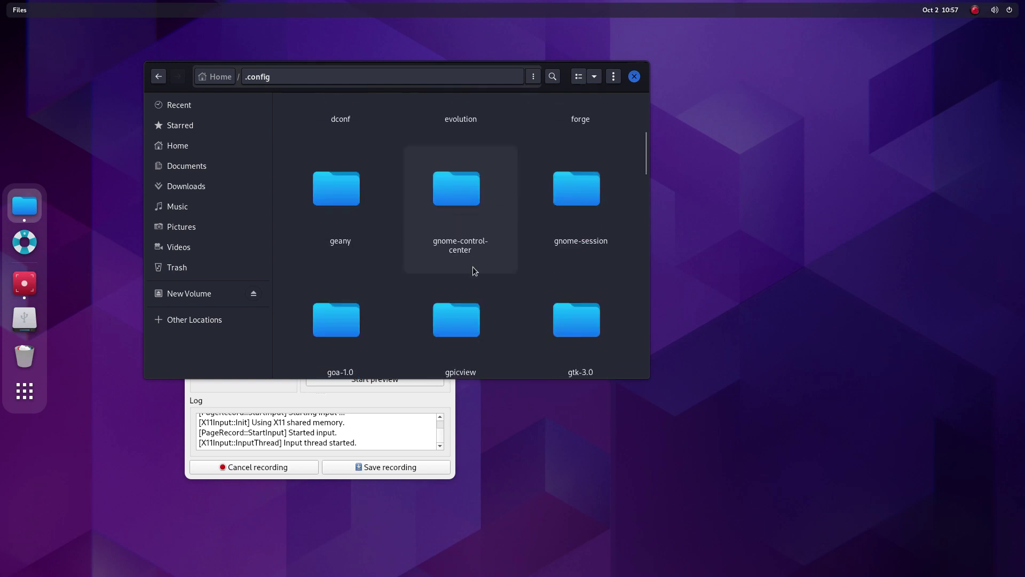
scroll(473, 267, down, 2)
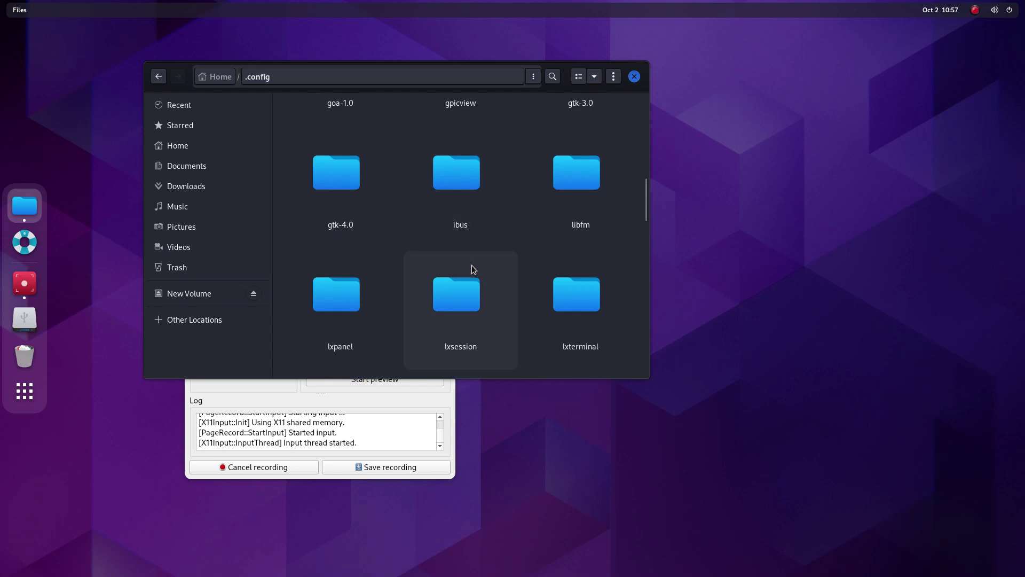
text(conk)
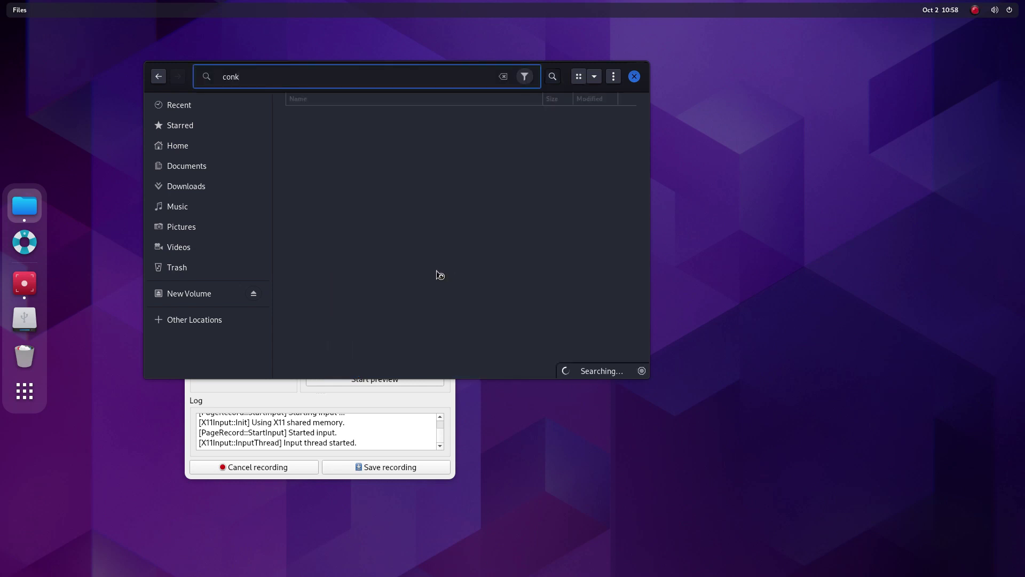
text(y)
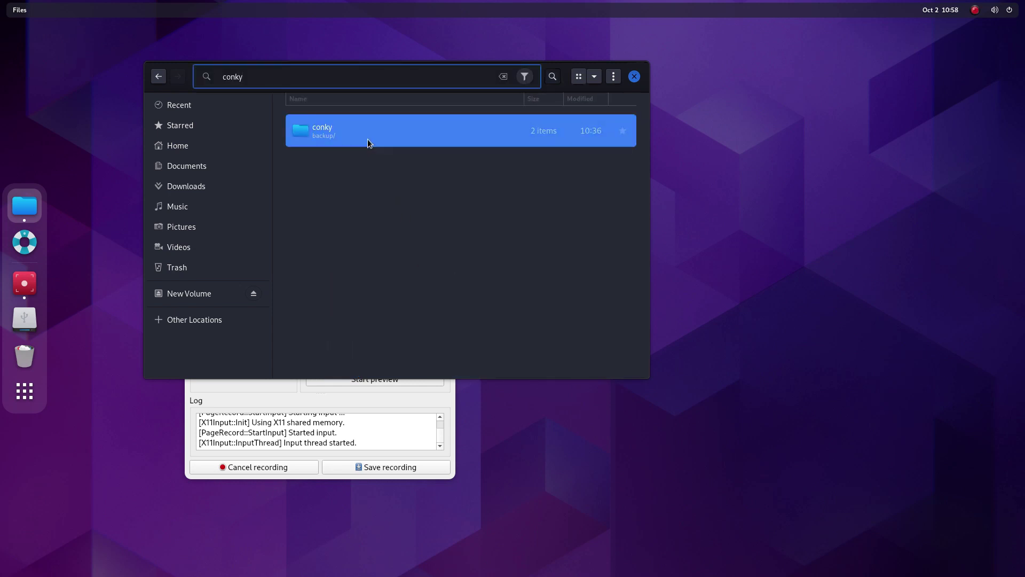
double_click(367, 136)
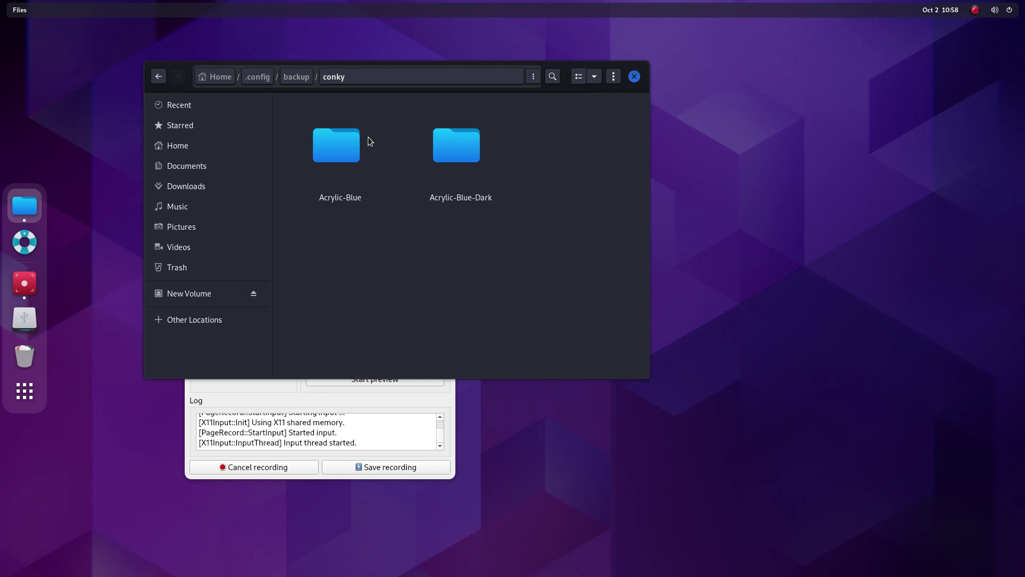
click(259, 77)
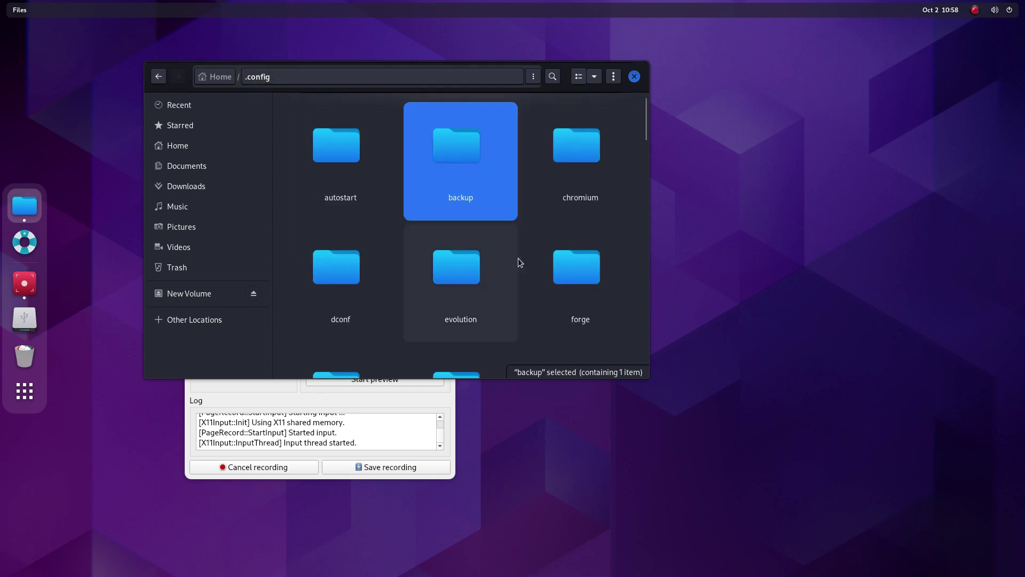
scroll(520, 243, down, 2)
scroll(520, 244, up, 2)
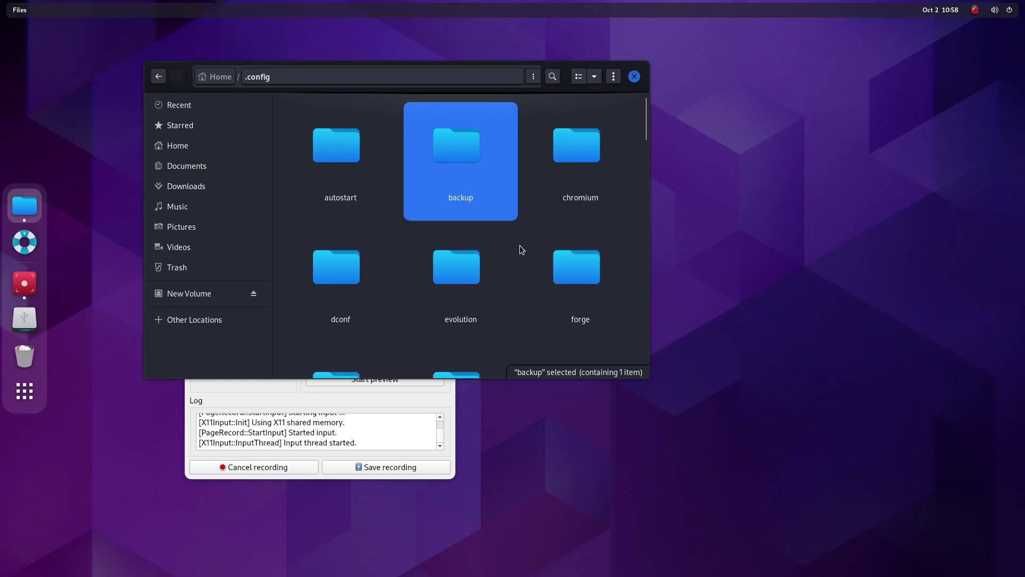
Create a new folder named "conky" directly inside .config.
click(638, 210)
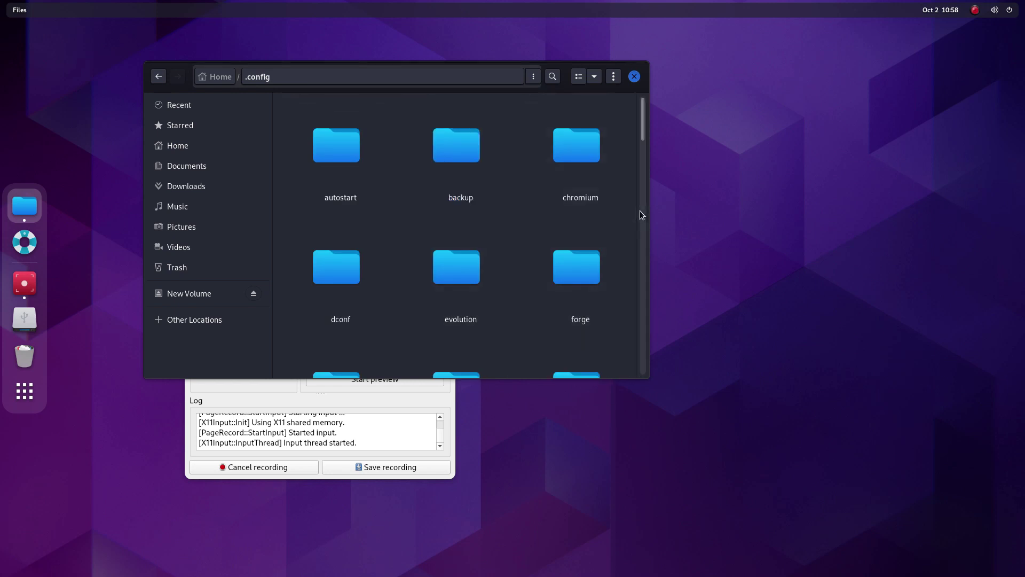
key(ctrl+shift+n)
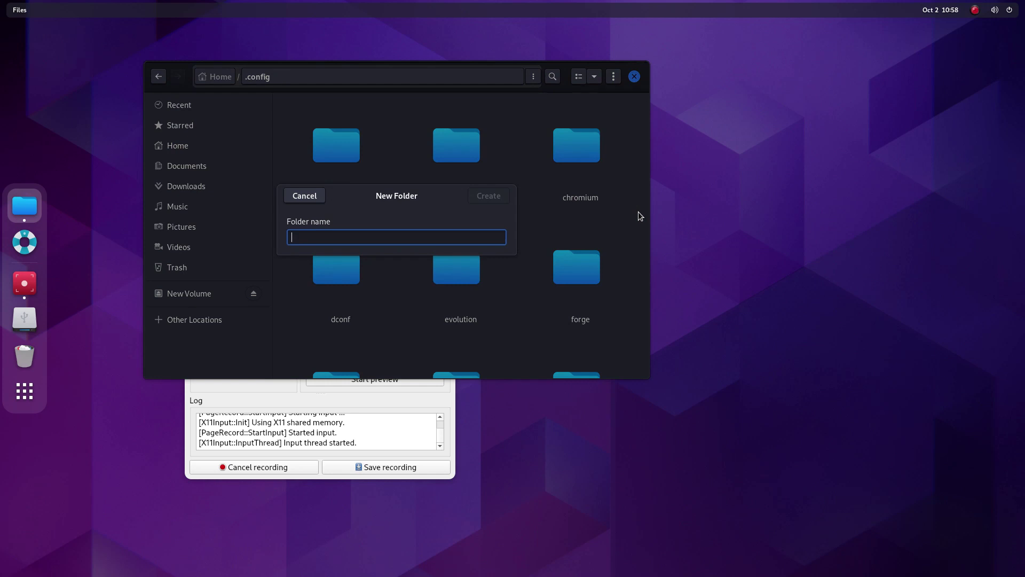
text(conky)
key(Return)
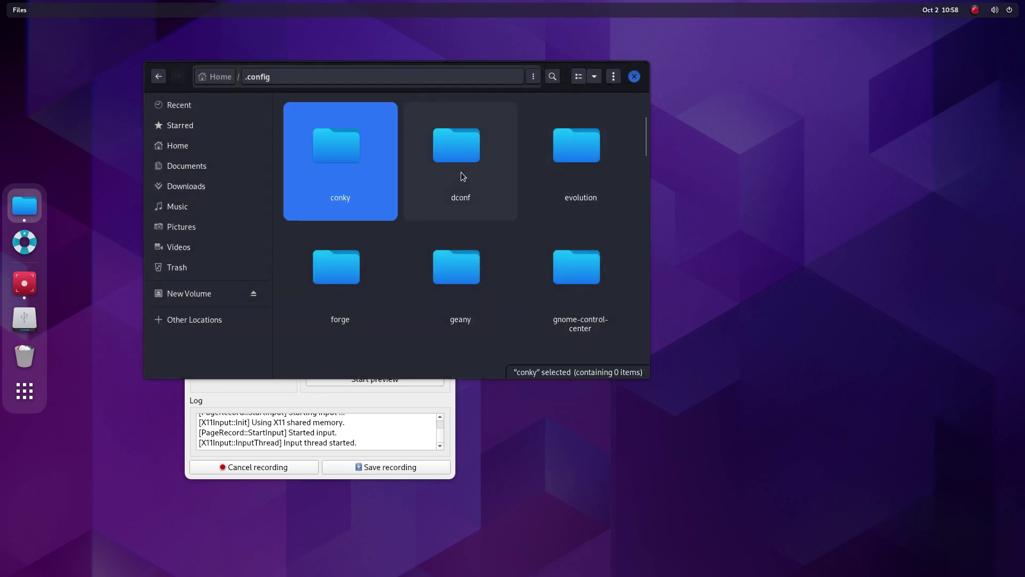
Raise the system volume slightly in the quick settings.
click(1001, 9)
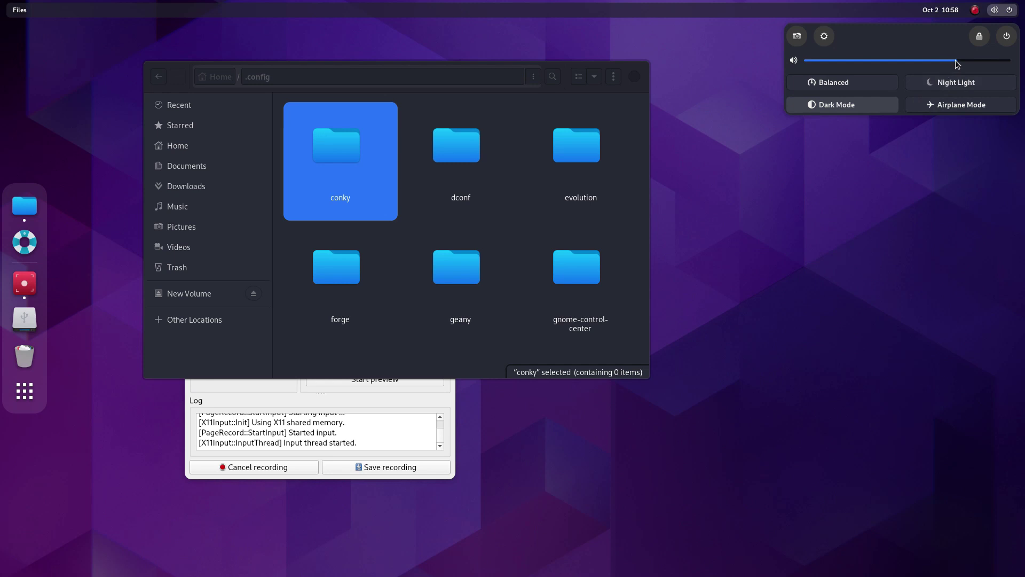
drag(945, 60, 957, 61)
key(Escape)
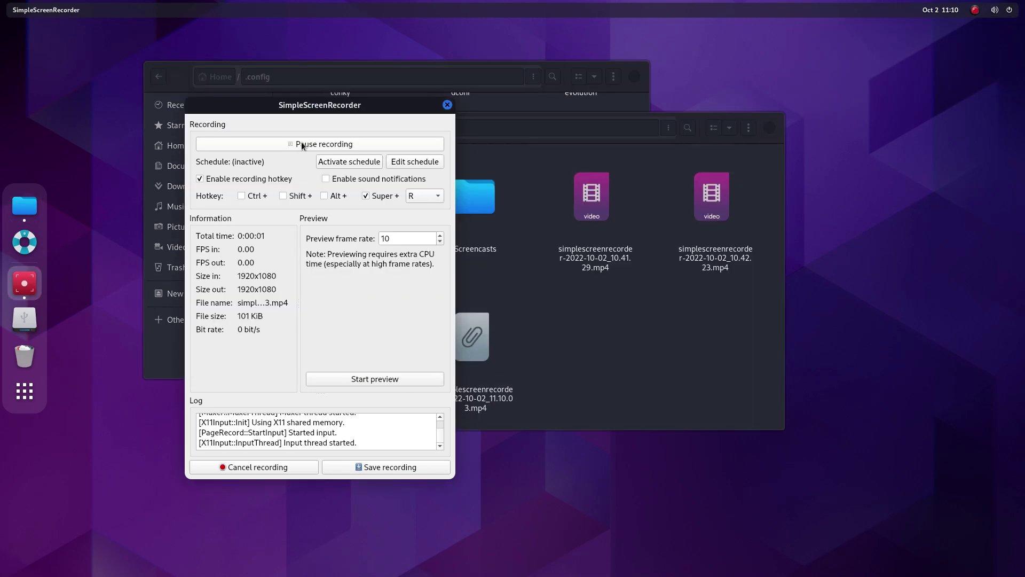
Paste the copied Acrylic-Blue and Acrylic-Blue-Dark folders into .config/conky.
drag(412, 110, 731, 246)
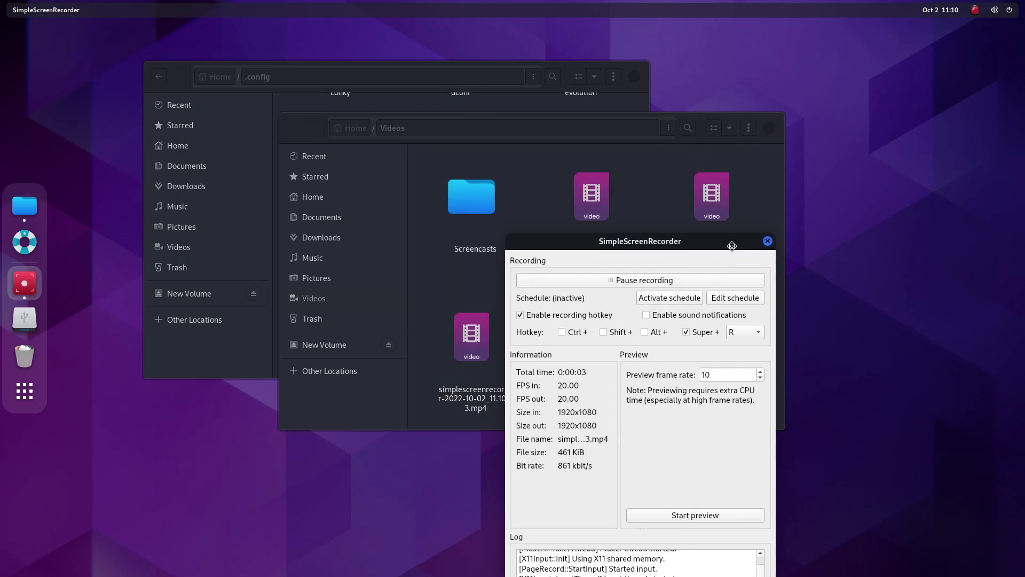
click(670, 130)
click(567, 100)
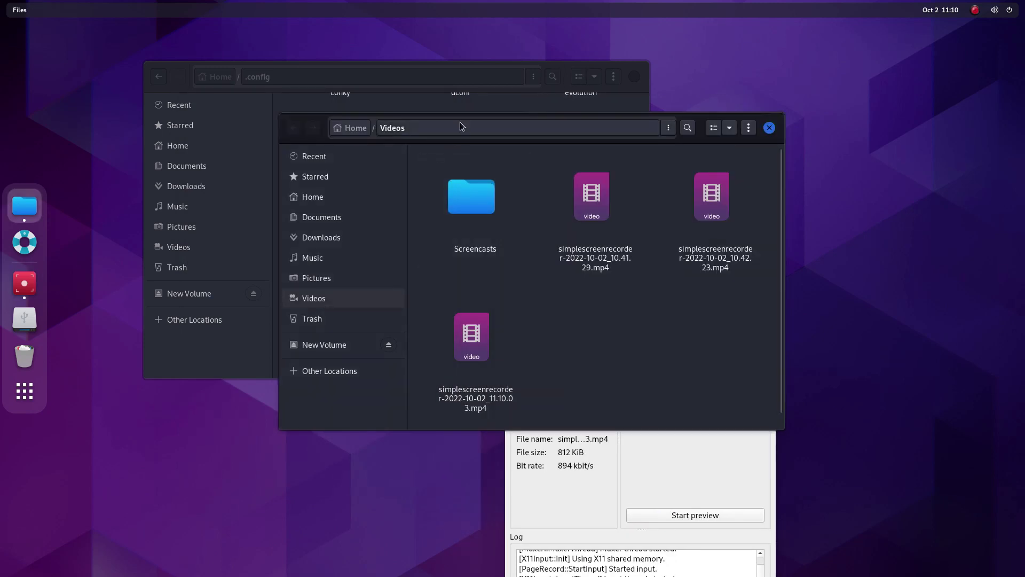
click(347, 99)
double_click(345, 145)
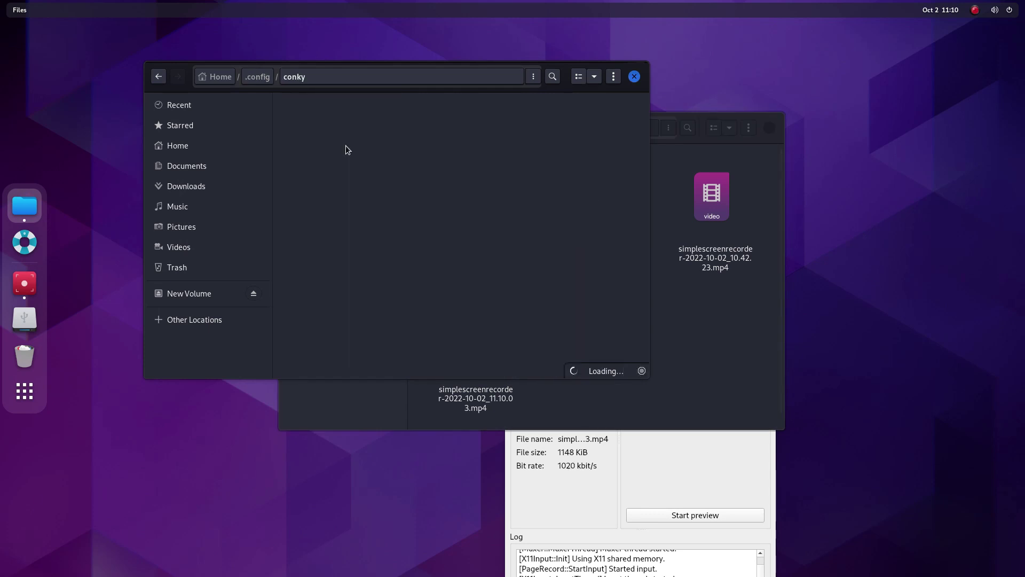
key(ctrl+v)
click(456, 311)
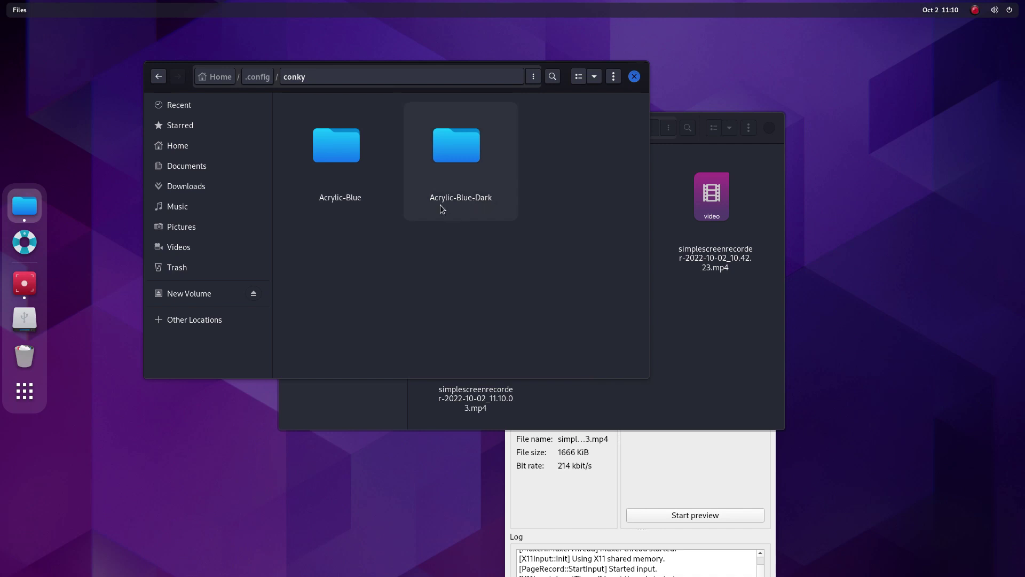
Move the recorder and Videos windows out of the way and open the Acrylic-Blue-Dark folder in .config/conky.
click(705, 467)
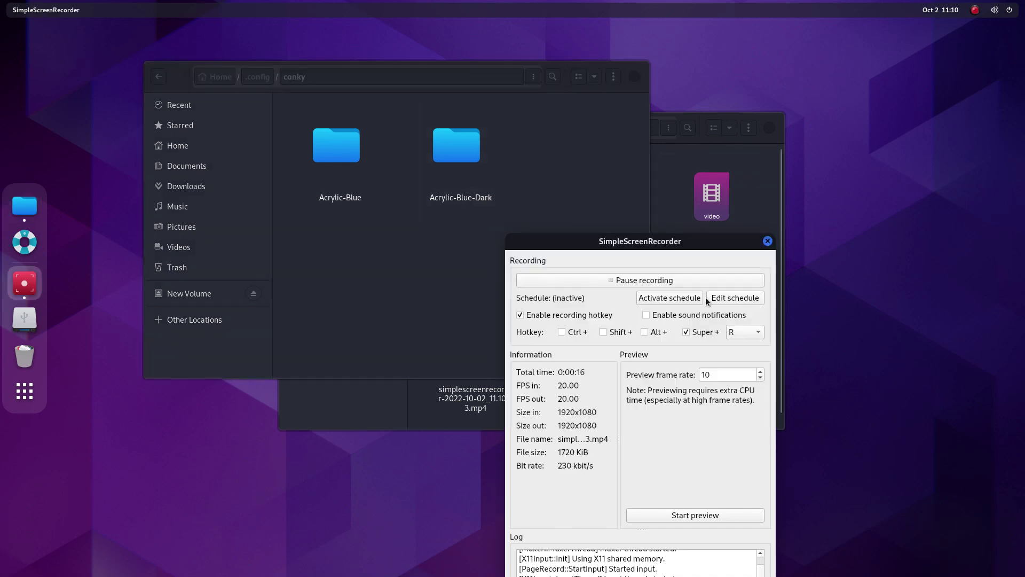
drag(696, 243, 321, 243)
click(690, 369)
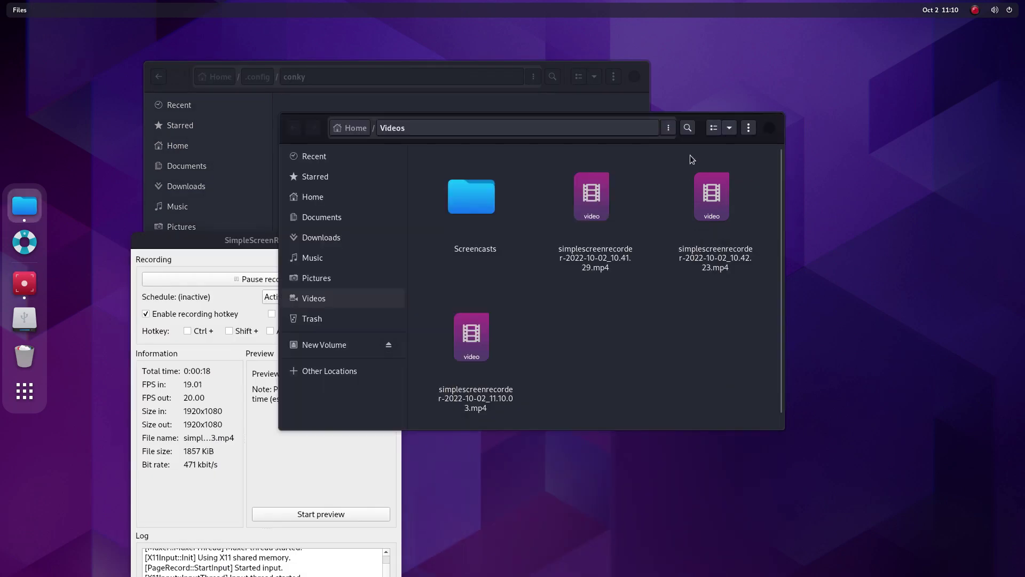
drag(699, 133, 436, 306)
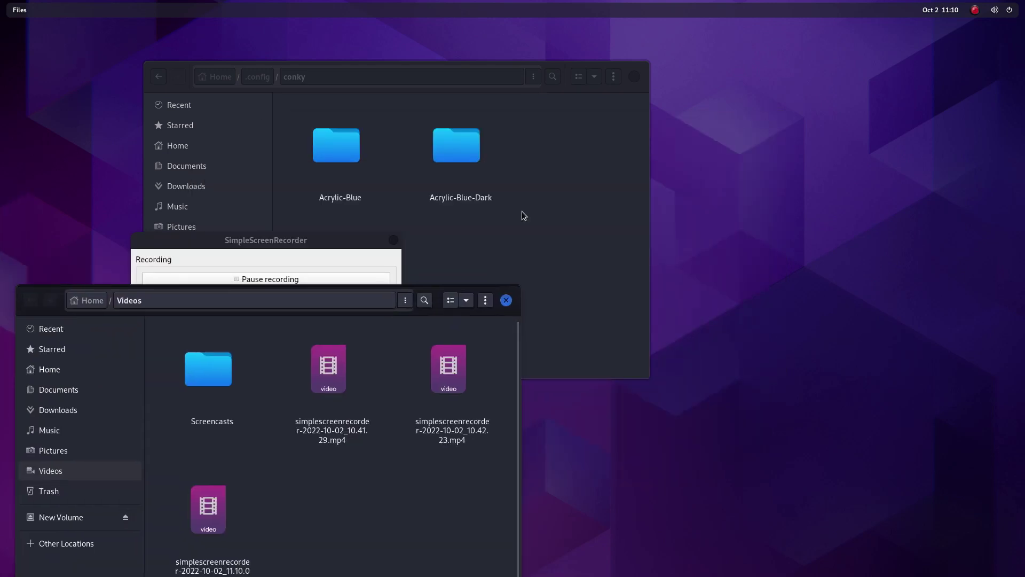
click(442, 183)
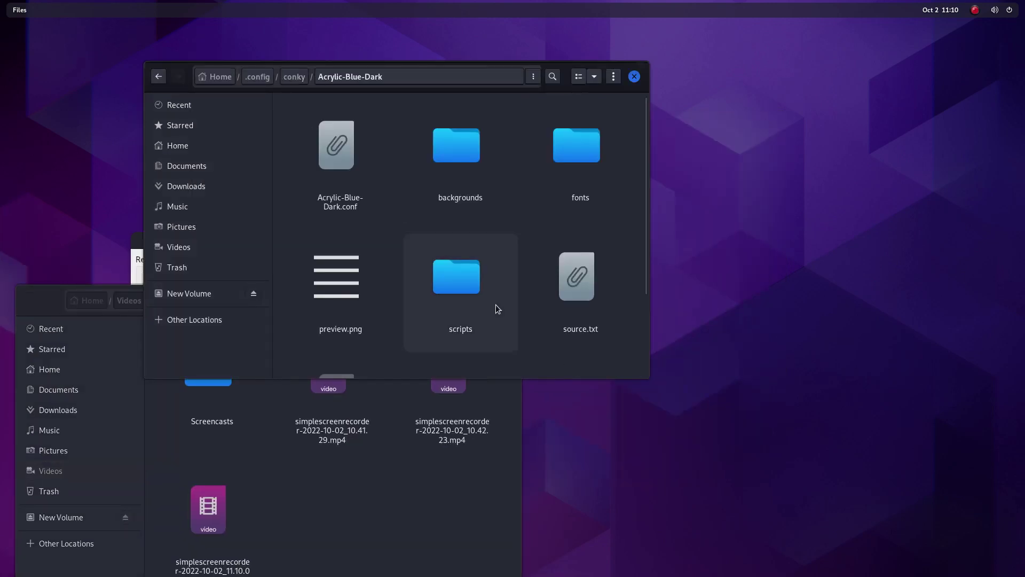
Open a terminal in the .config/conky/Acrylic-Blue-Dark folder.
right_click(495, 304)
click(619, 223)
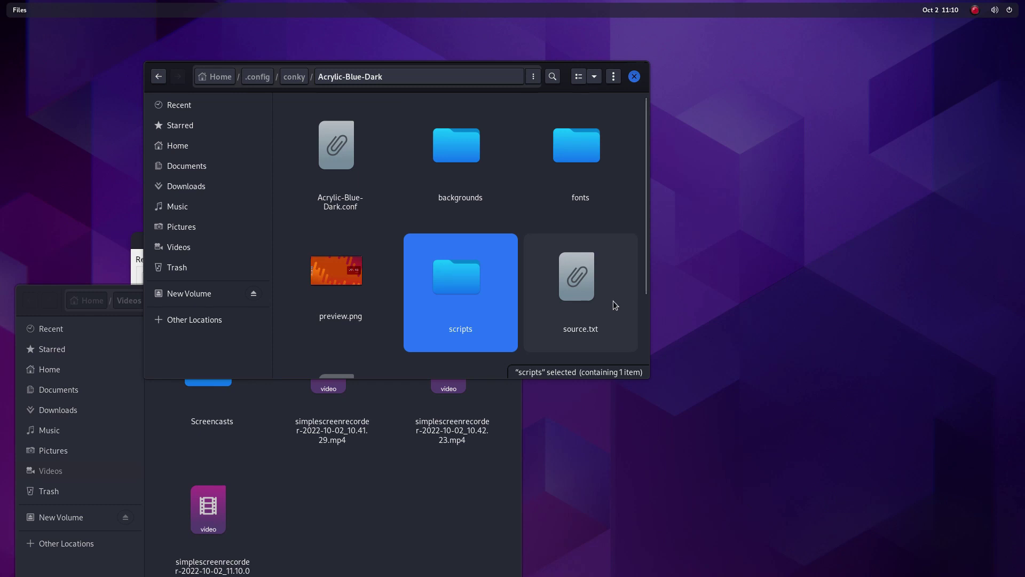
scroll(613, 300, down, 3)
right_click(546, 323)
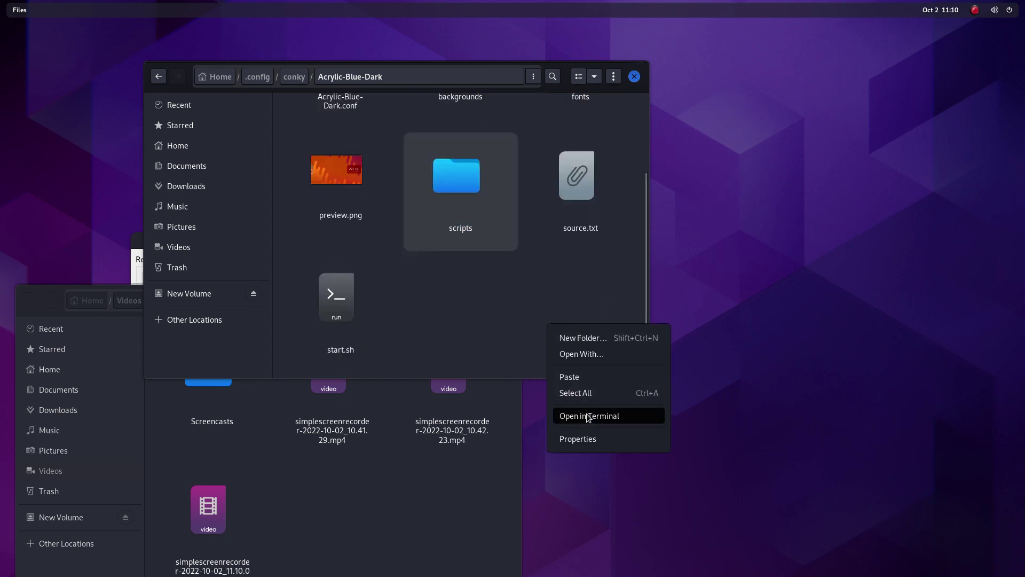
key(Return)
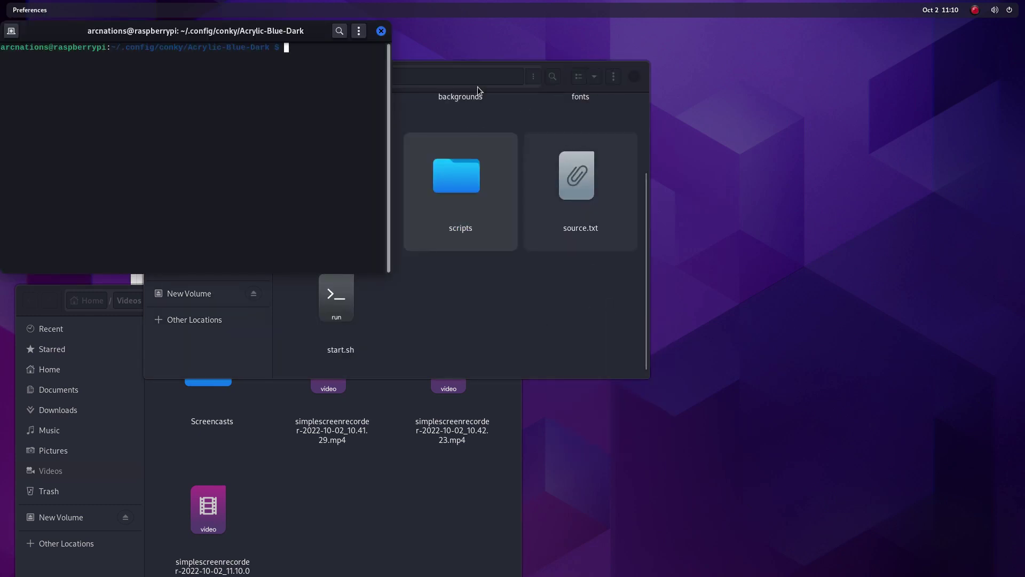
Run ./start.sh from the Acrylic-Blue-Dark folder to launch the dark Conky clock, keeping the terminal clear of the desktop's right half.
drag(488, 162, 658, 288)
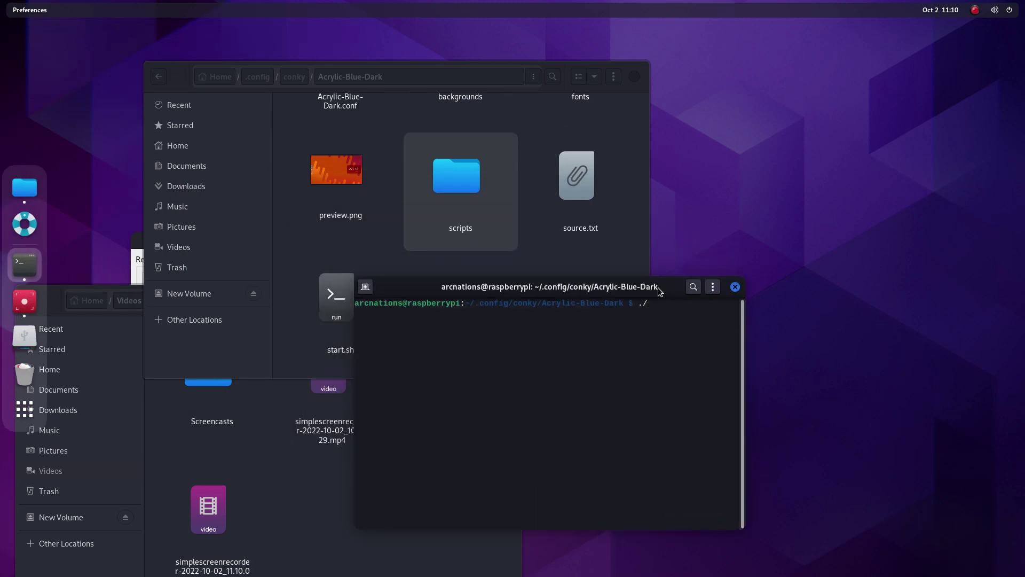
text(./start.sh)
drag(657, 287, 417, 267)
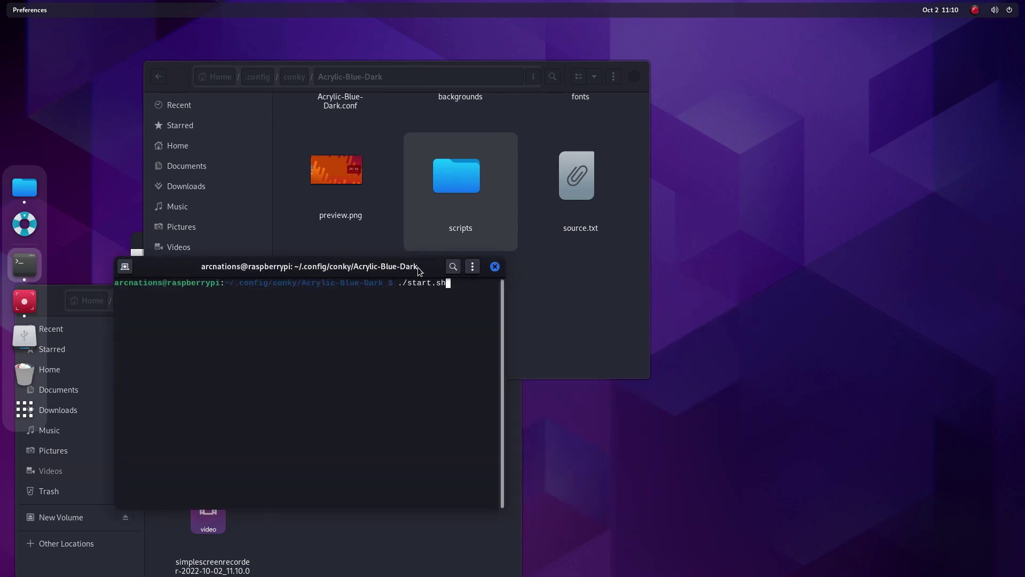
key(Return)
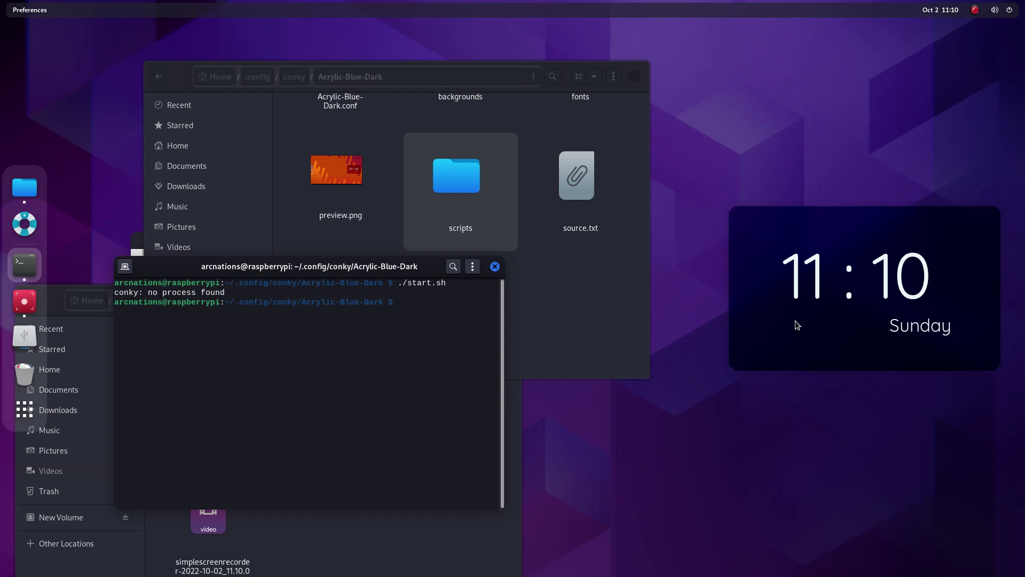
Open the Acrylic-Blue folder in .config/conky and close the Acrylic-Blue-Dark terminal.
click(620, 300)
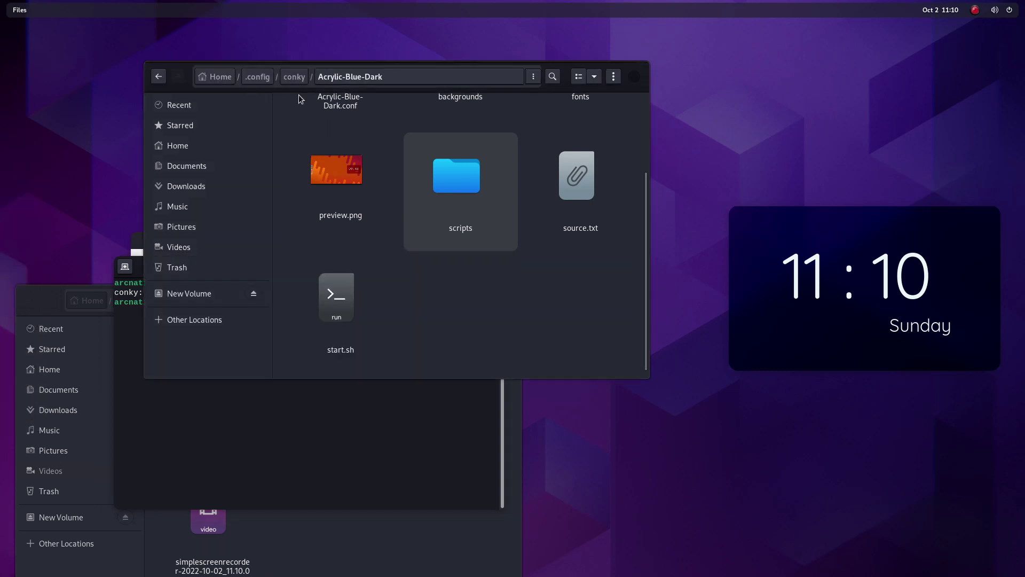
click(306, 78)
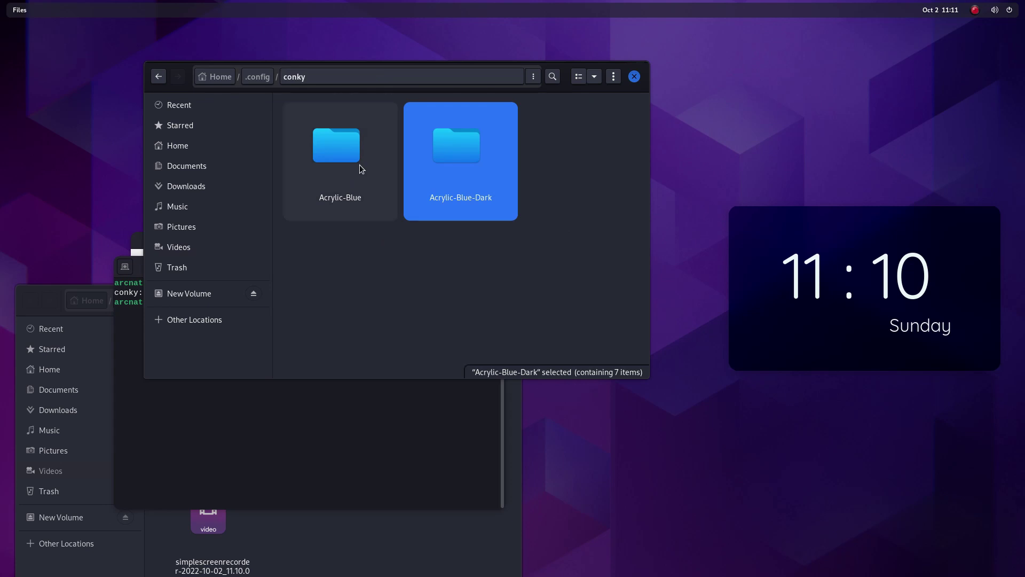
click(361, 168)
double_click(361, 167)
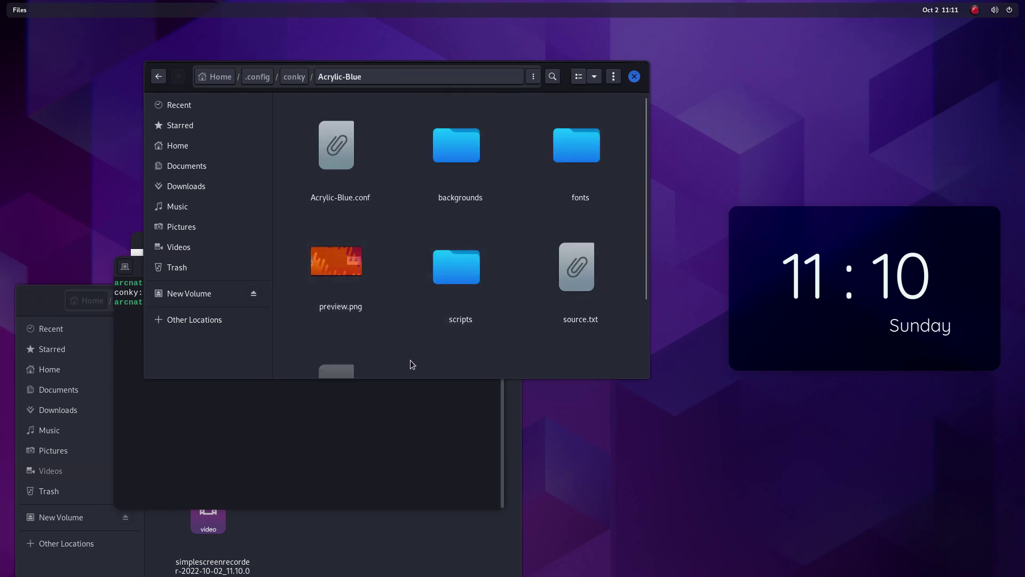
click(395, 435)
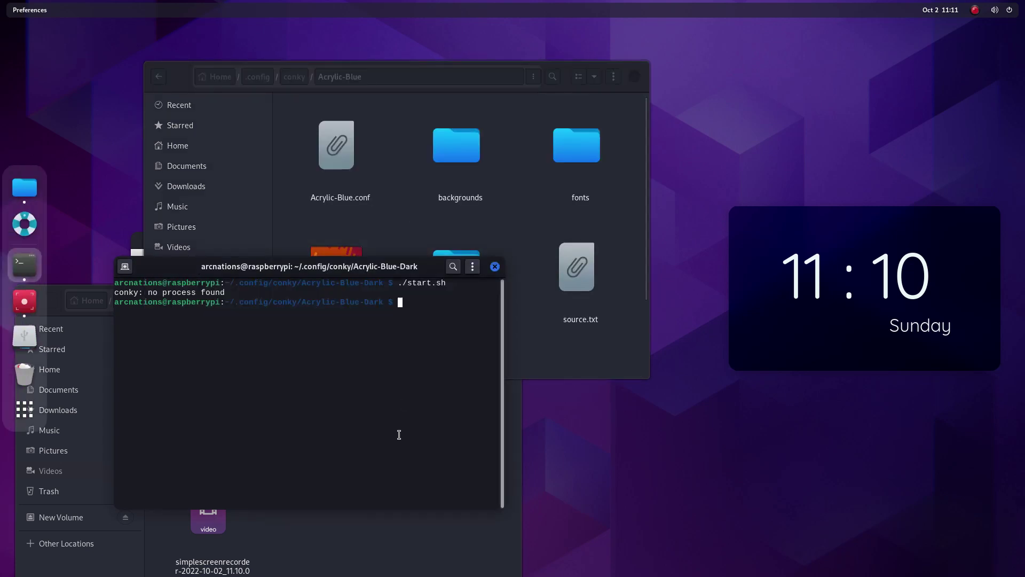
click(495, 266)
Open a terminal in the Acrylic-Blue folder and run ./start.sh to launch its Conky clock.
right_click(505, 353)
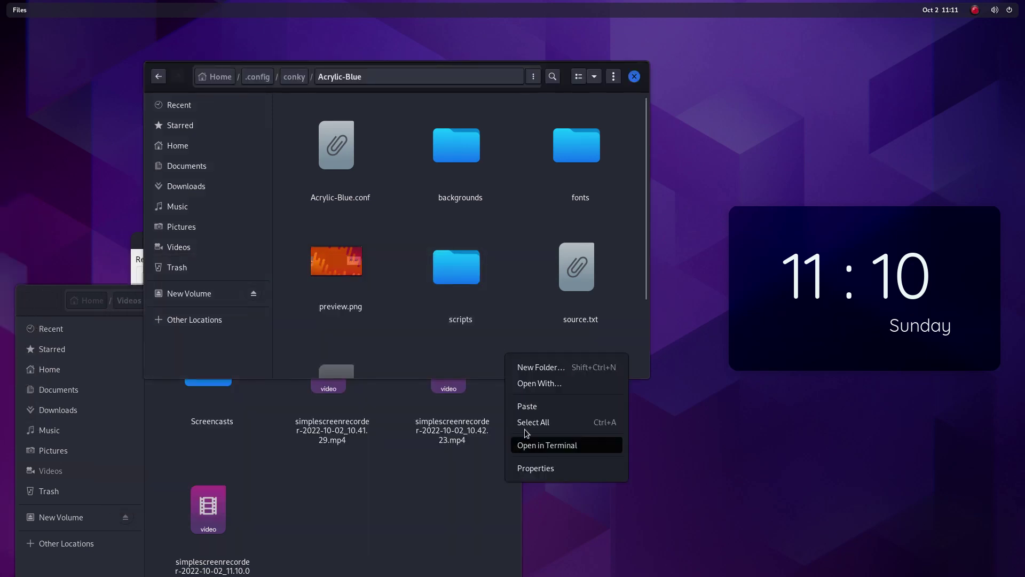
key(Return)
text(./start)
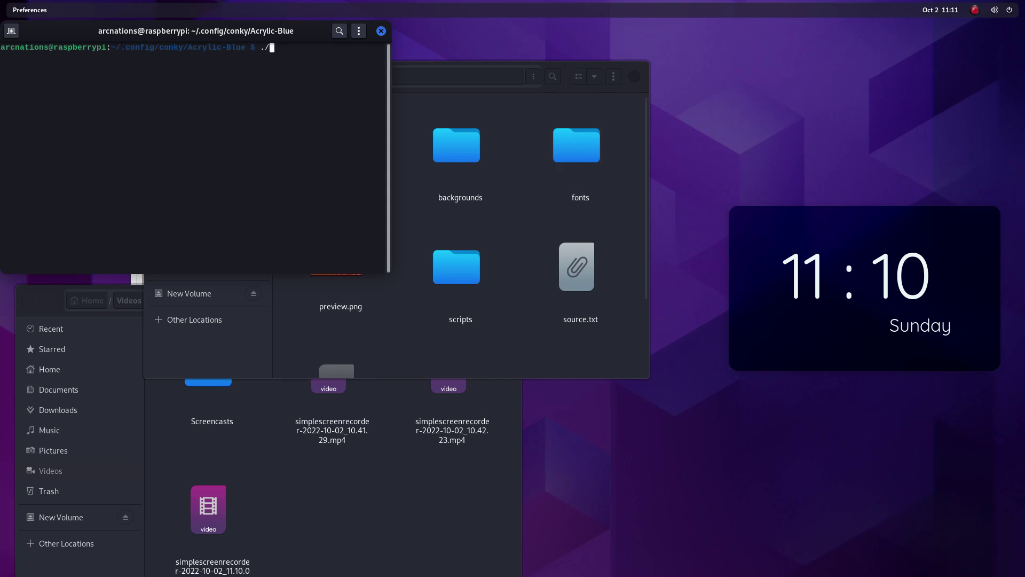
text(.sh)
key(Return)
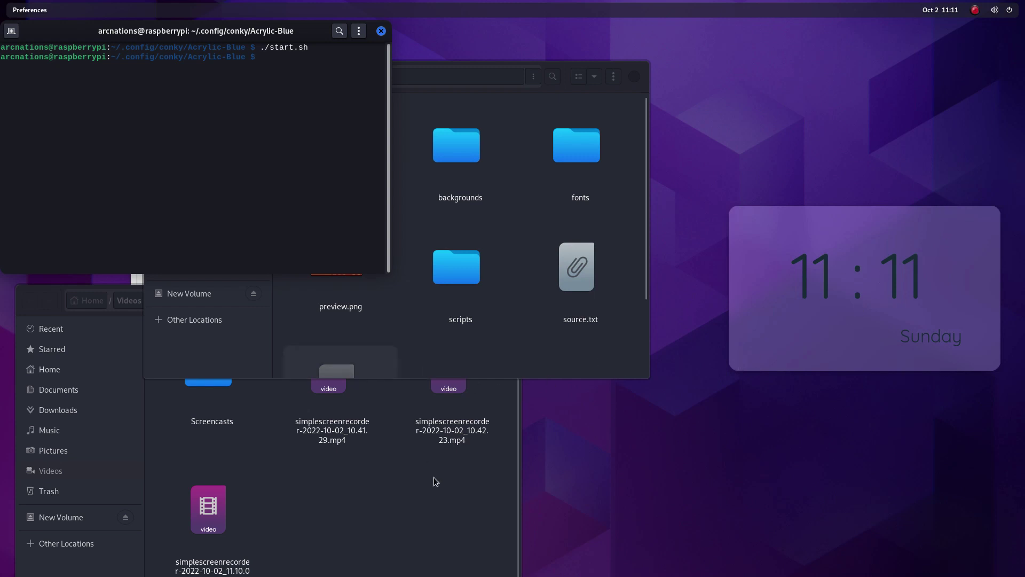
Move the Videos window to uncover the desktop, open the desktop background settings and reposition the Settings window below the terminal's prompt.
drag(434, 315, 585, 477)
right_click(580, 425)
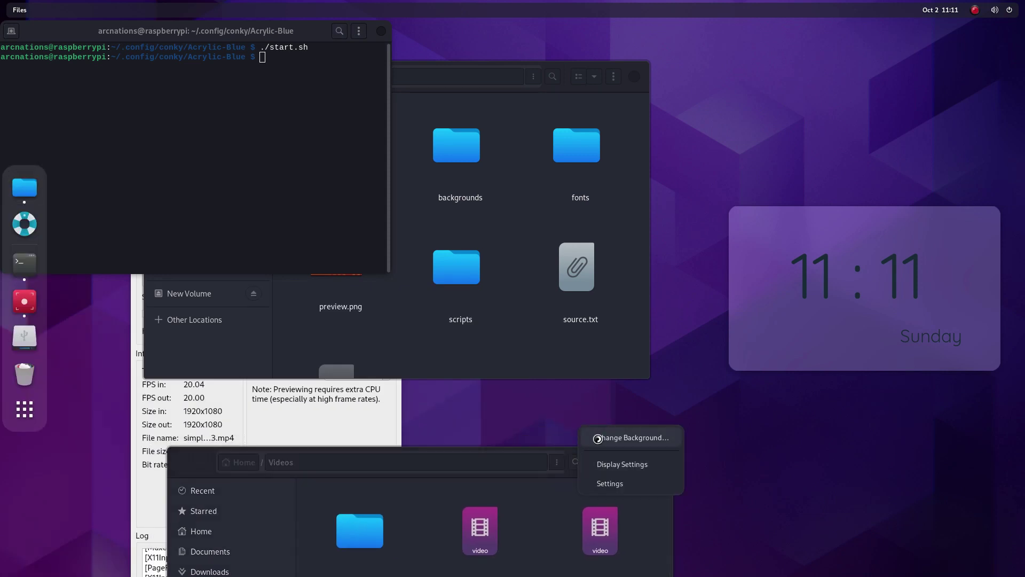
click(633, 438)
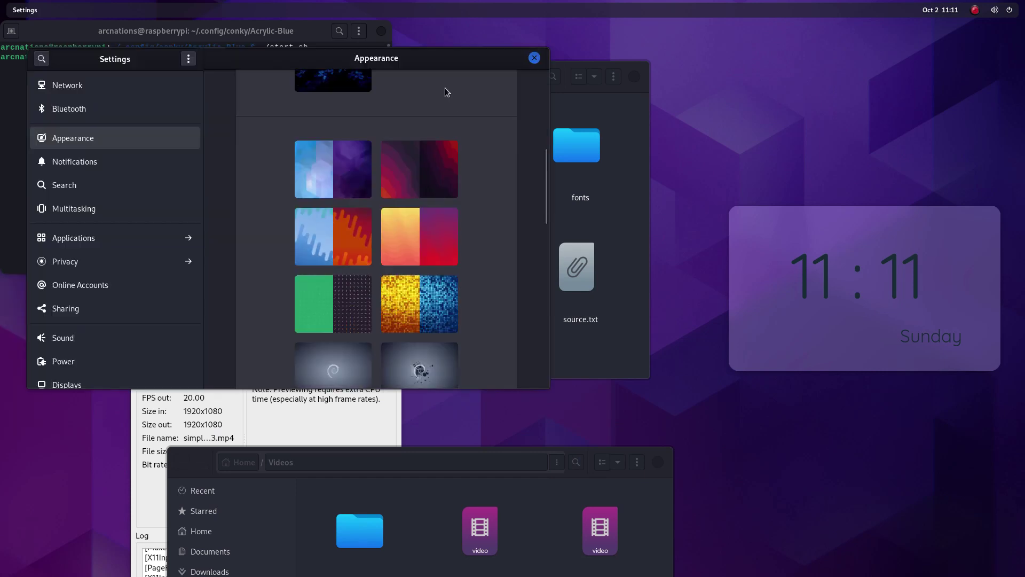
drag(430, 60, 507, 158)
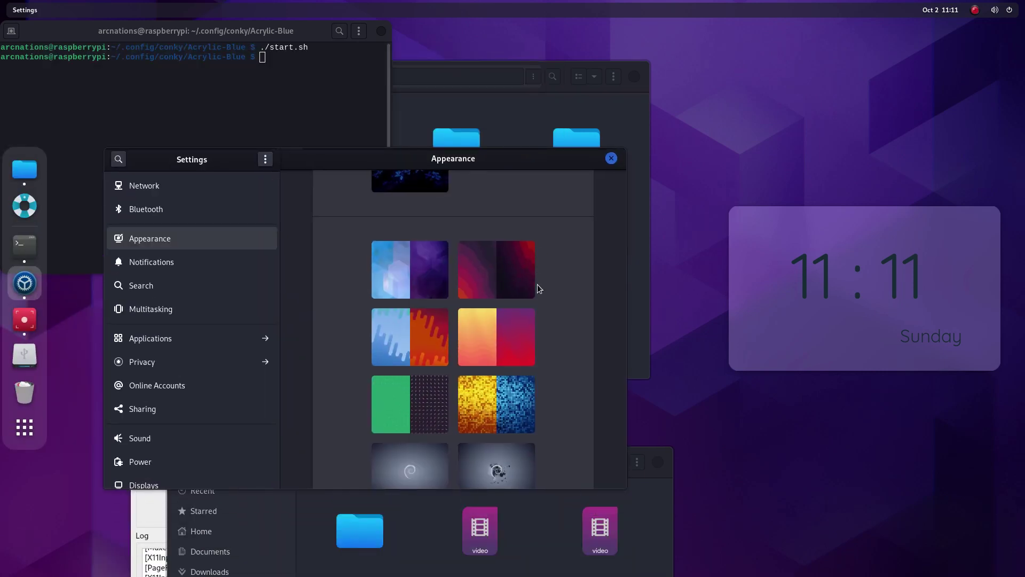
Set the blue-and-red vertical stripes picture as the wallpaper and rerun ./start.sh in the Acrylic-Blue terminal.
scroll(541, 292, down, 5)
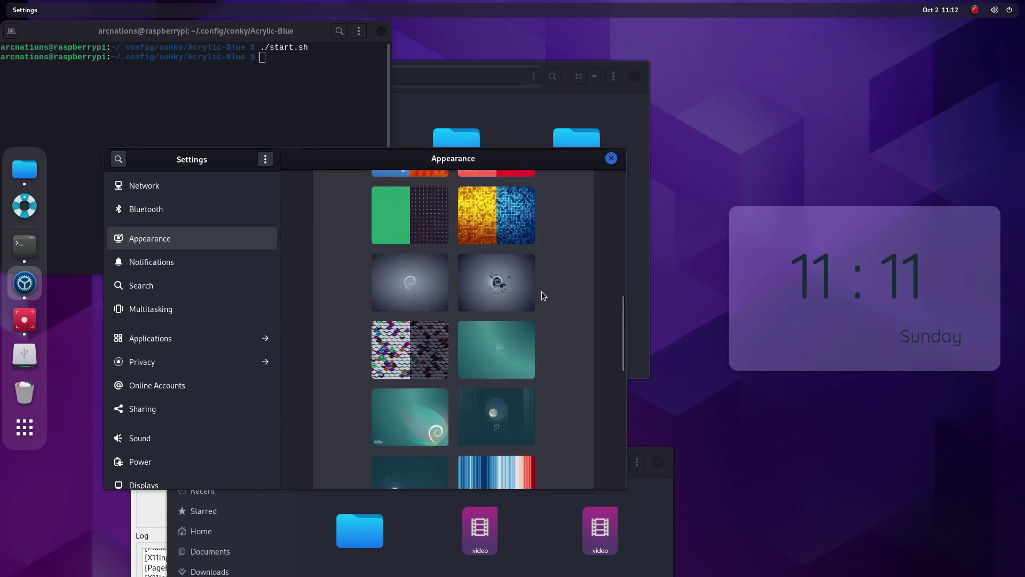
scroll(541, 291, down, 2)
scroll(541, 291, down, 5)
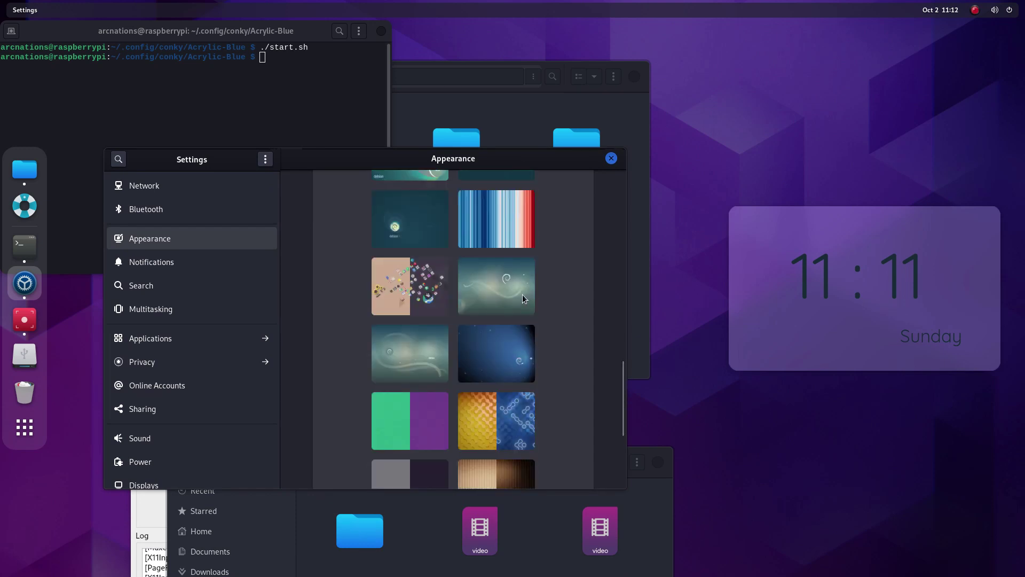
click(490, 227)
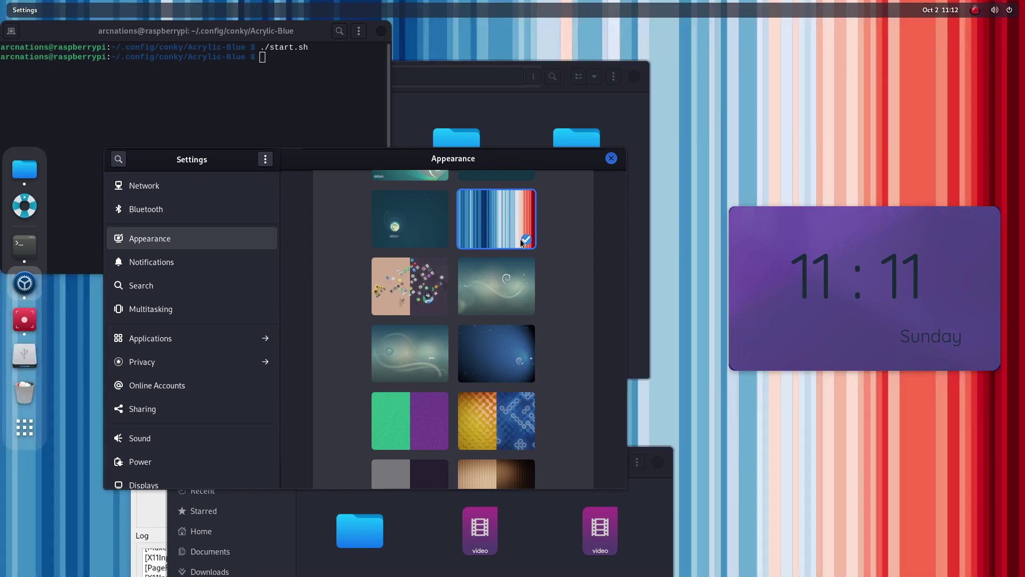
click(234, 88)
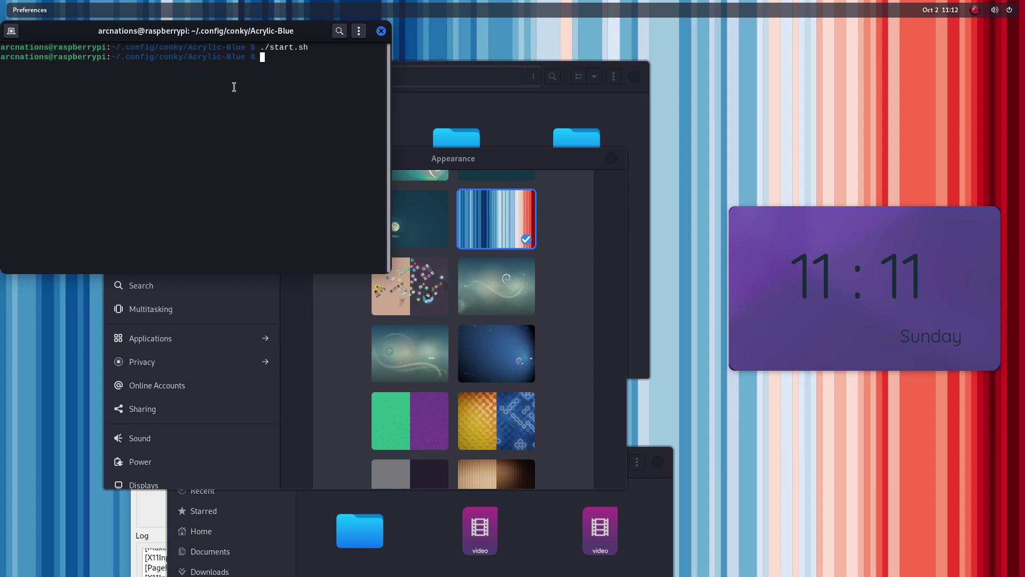
key(Up)
key(Return)
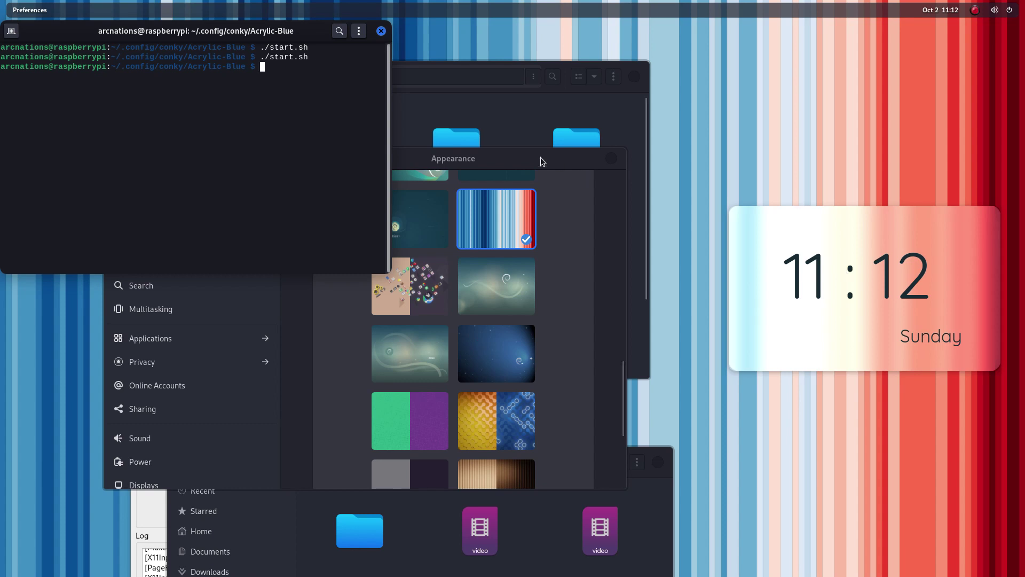
Change the wallpaper to the scattered pixel-art icons picture and rerun ./start.sh to refresh the Conky clock's background.
drag(508, 171, 462, 174)
scroll(482, 379, down, 3)
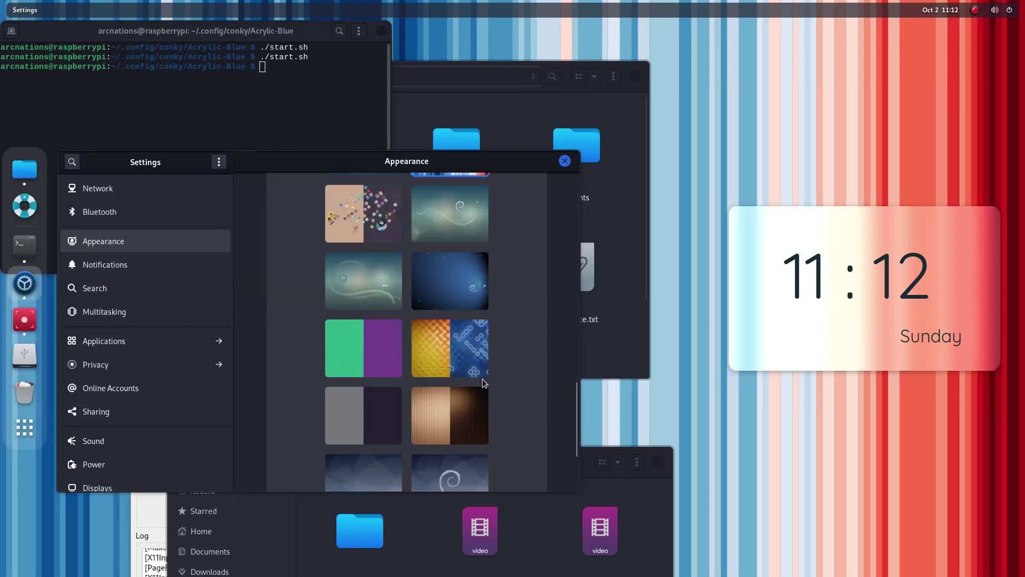
scroll(482, 379, down, 4)
scroll(459, 396, up, 4)
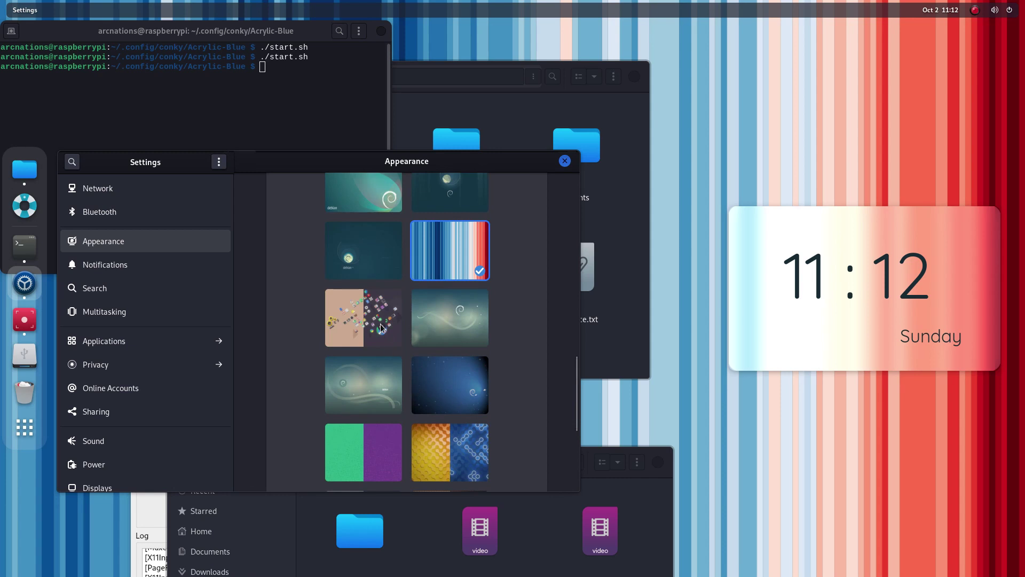
click(381, 327)
click(167, 92)
key(Up)
key(Return)
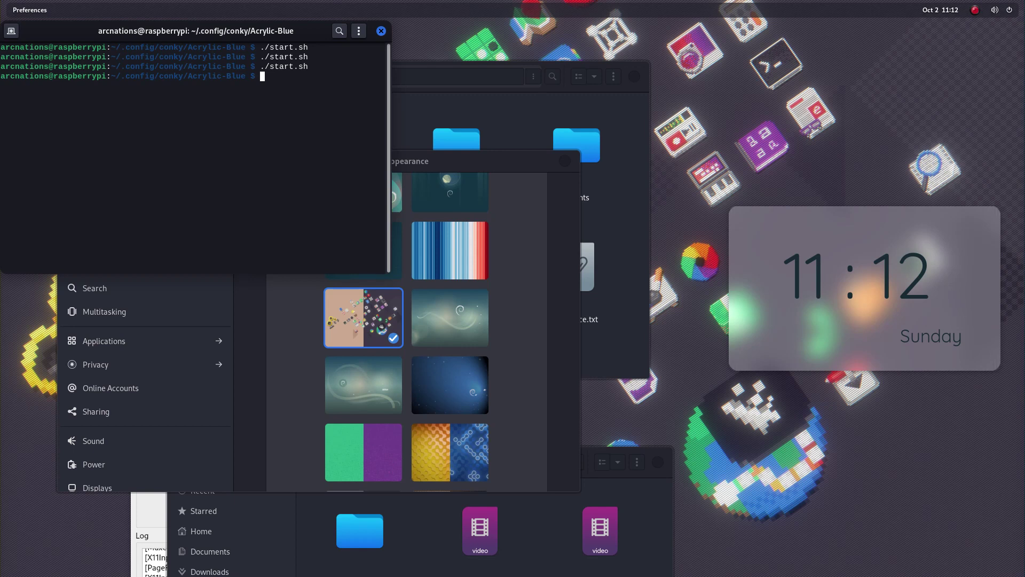
Set the custom dark blue waves picture as the wallpaper and restart the Acrylic-Blue Conky with ./start.sh.
scroll(527, 311, down, 10)
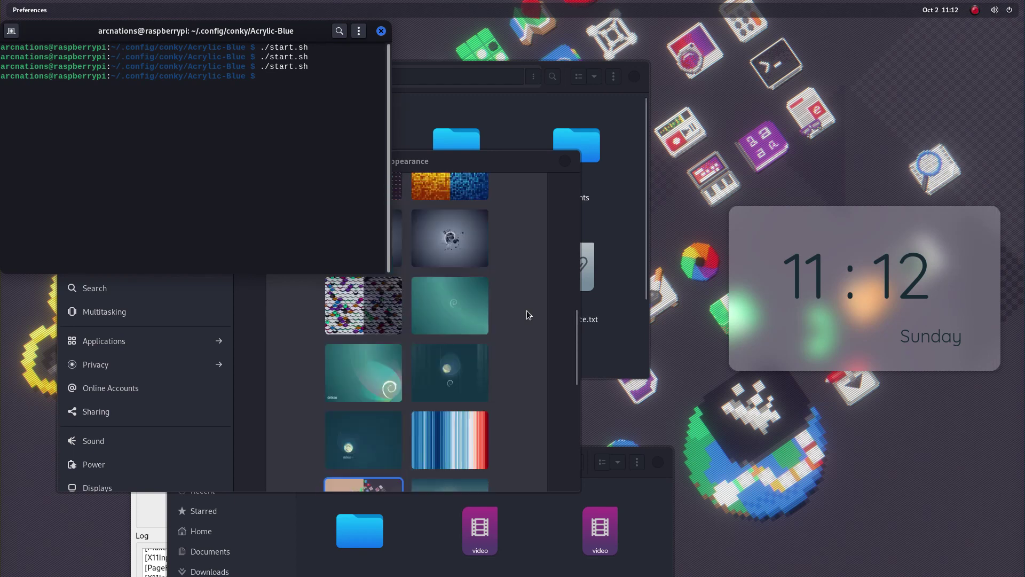
scroll(526, 310, up, 3)
click(367, 409)
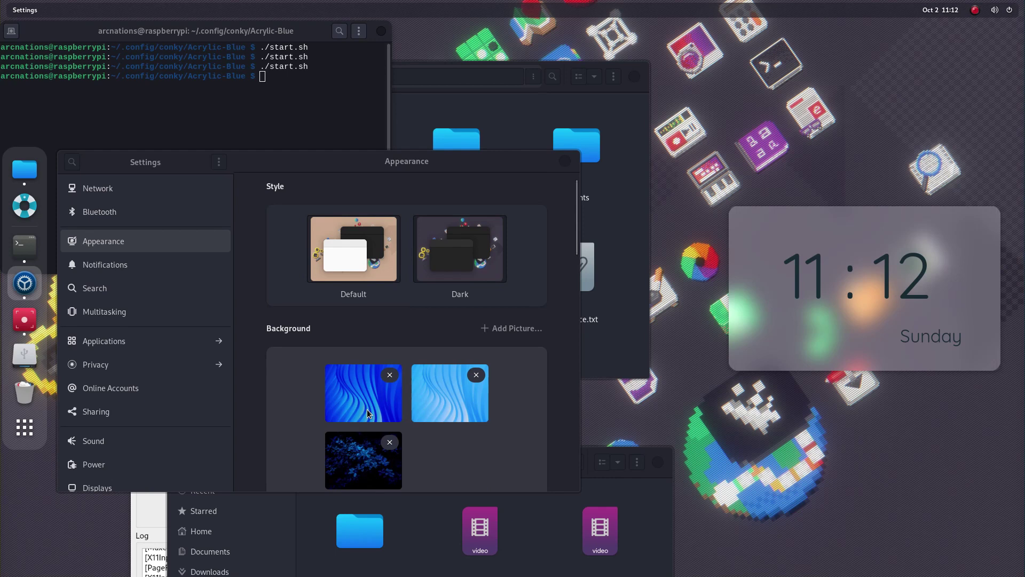
click(367, 409)
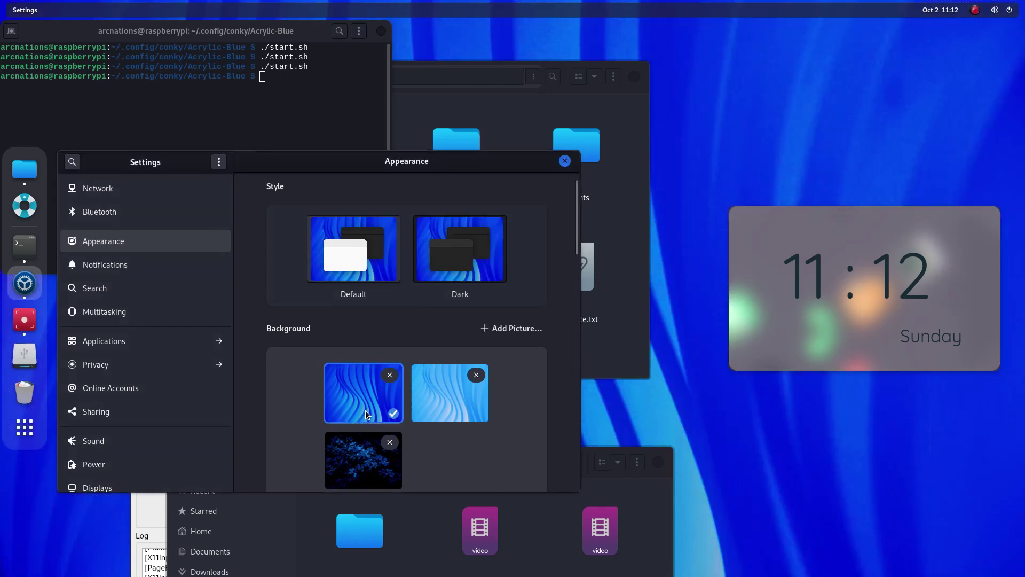
click(279, 95)
key(Up)
key(Return)
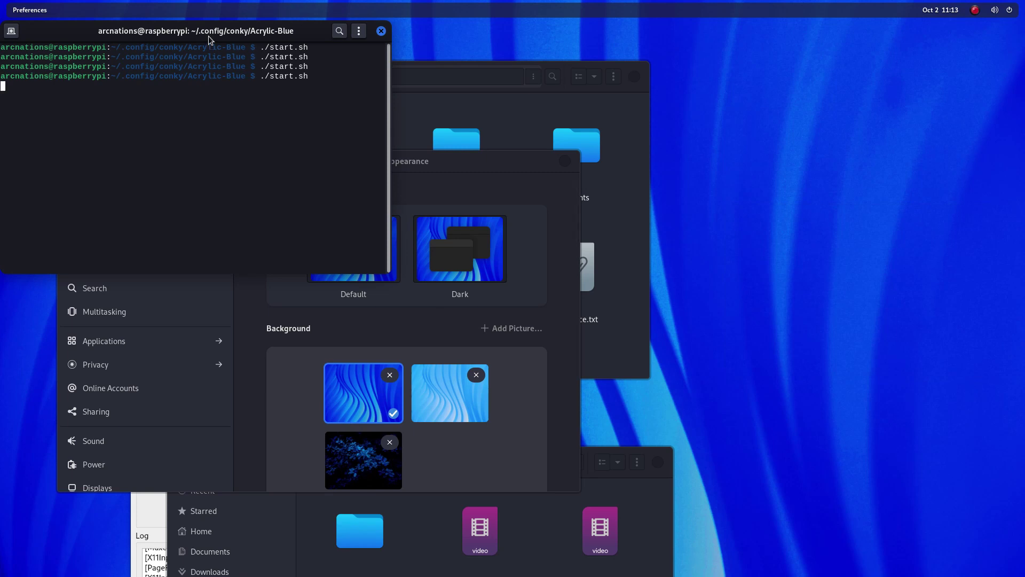
Move the terminal and Settings windows aside and close both of them.
drag(208, 35, 393, 94)
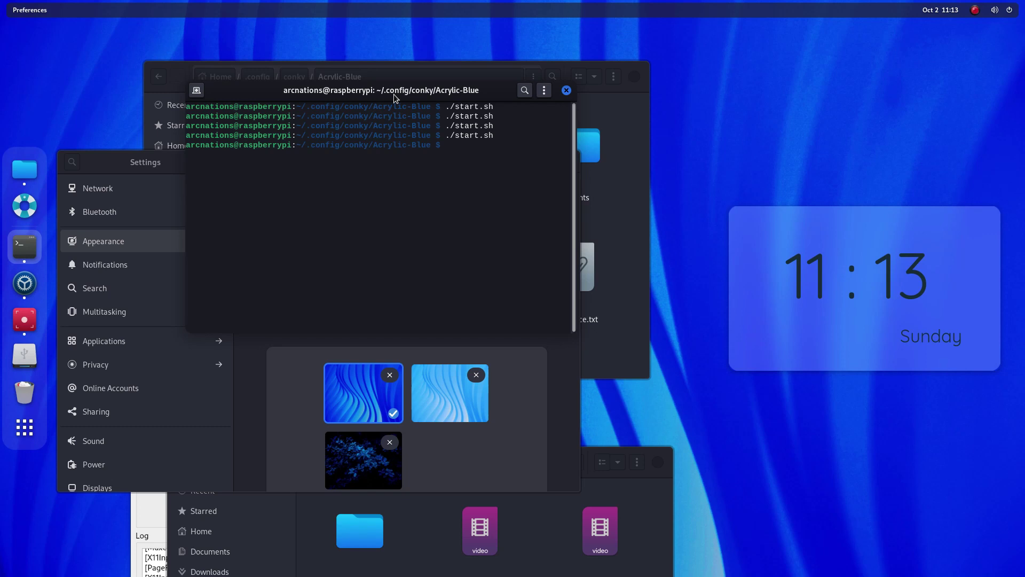
click(567, 90)
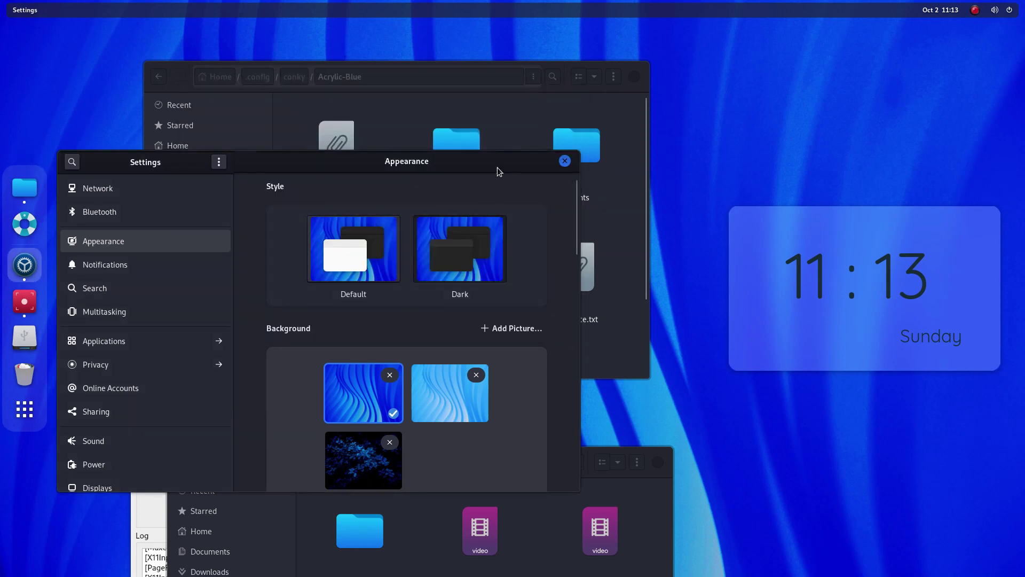
drag(562, 165, 603, 216)
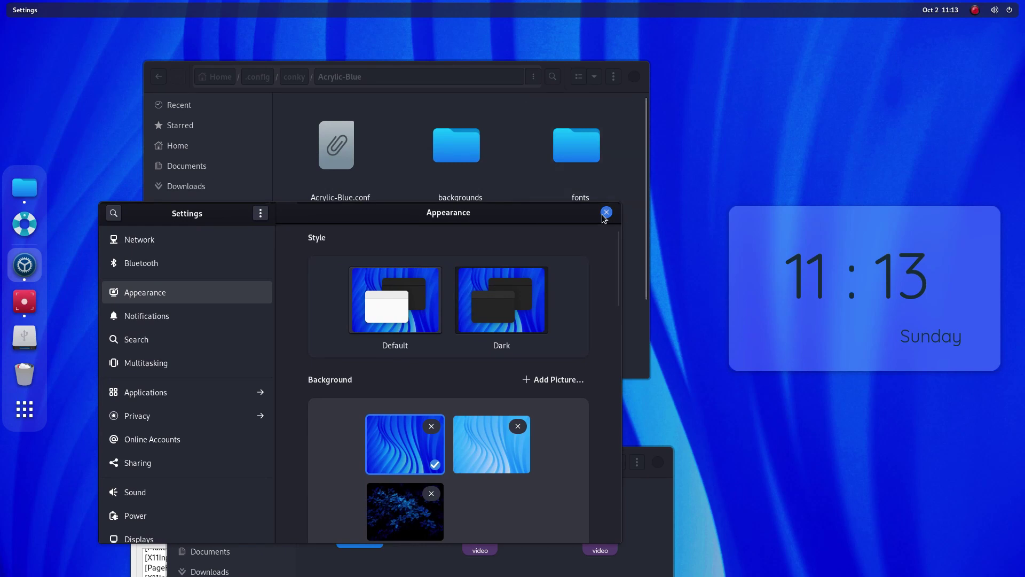
click(606, 213)
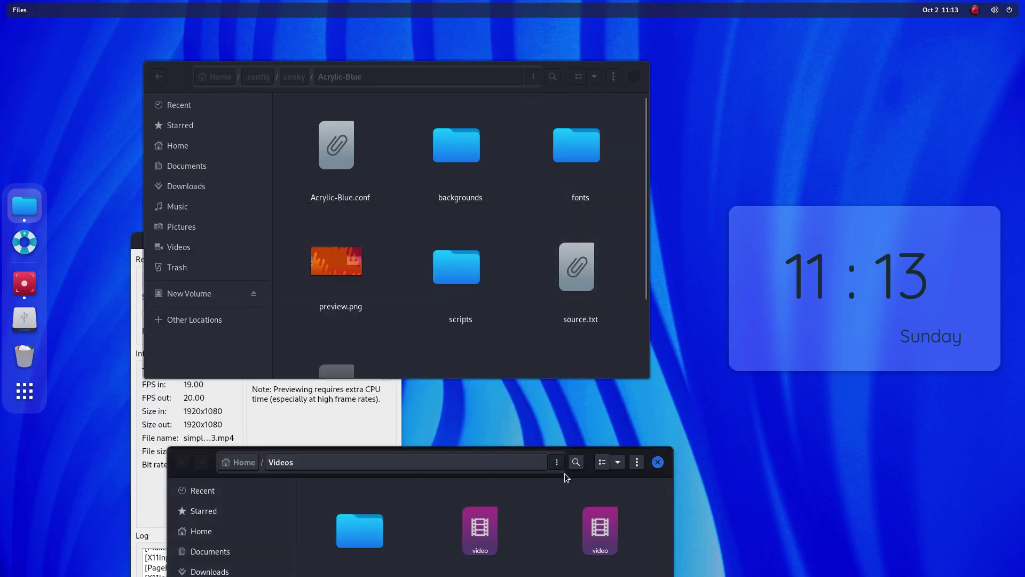
Close the Videos folder window and move the SimpleScreenRecorder window below the Acrylic-Blue folder window.
drag(564, 473, 502, 409)
click(596, 398)
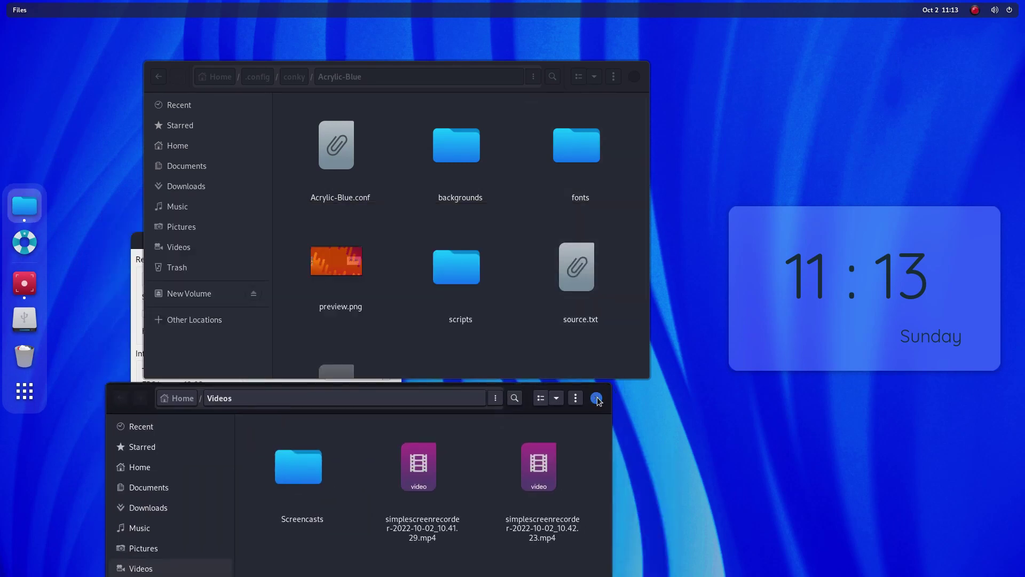
click(388, 437)
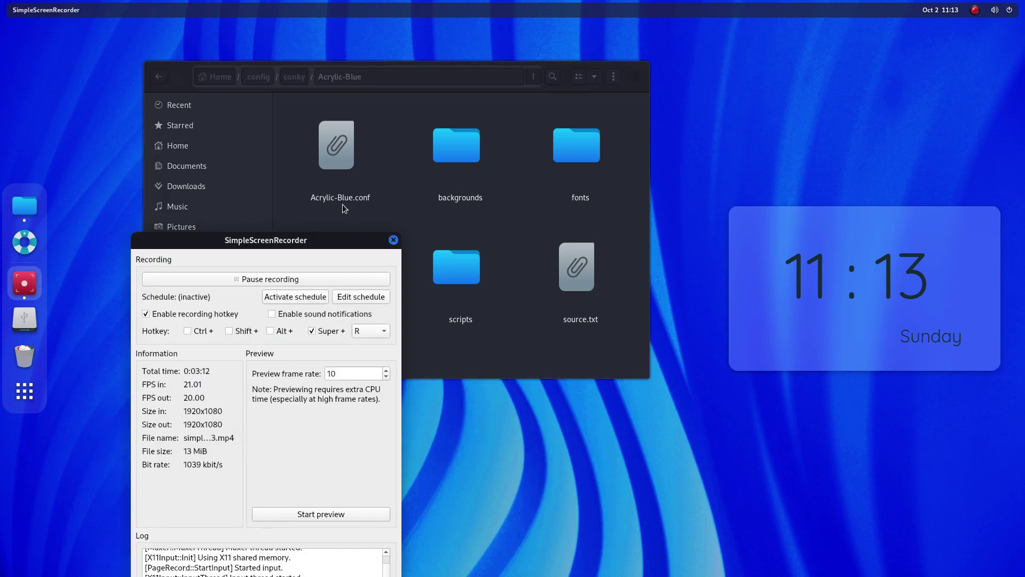
drag(328, 237, 506, 437)
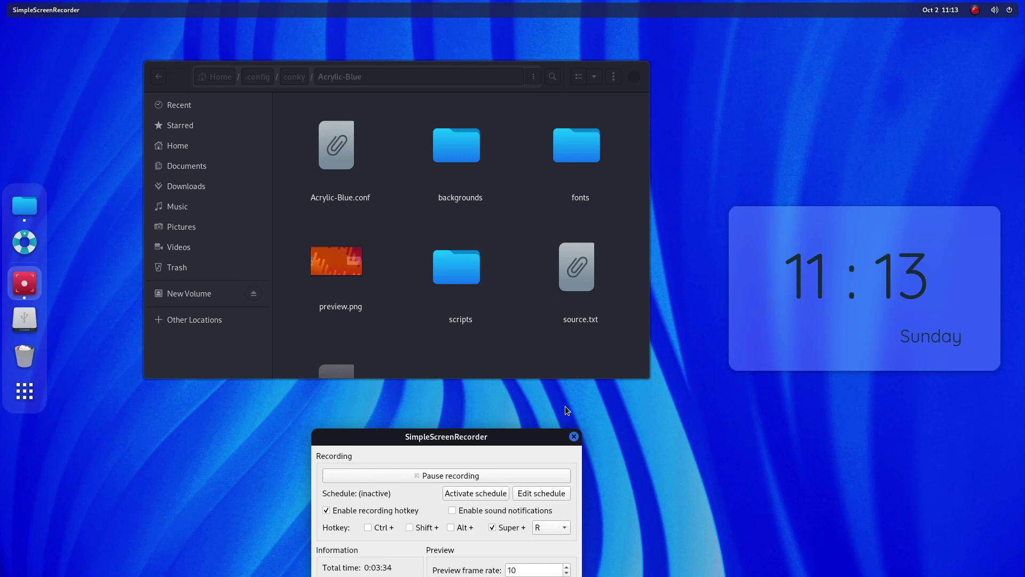
View preview.png from the Acrylic-Blue folder in the image viewer, enlarged and in full screen, and close the viewer.
click(345, 257)
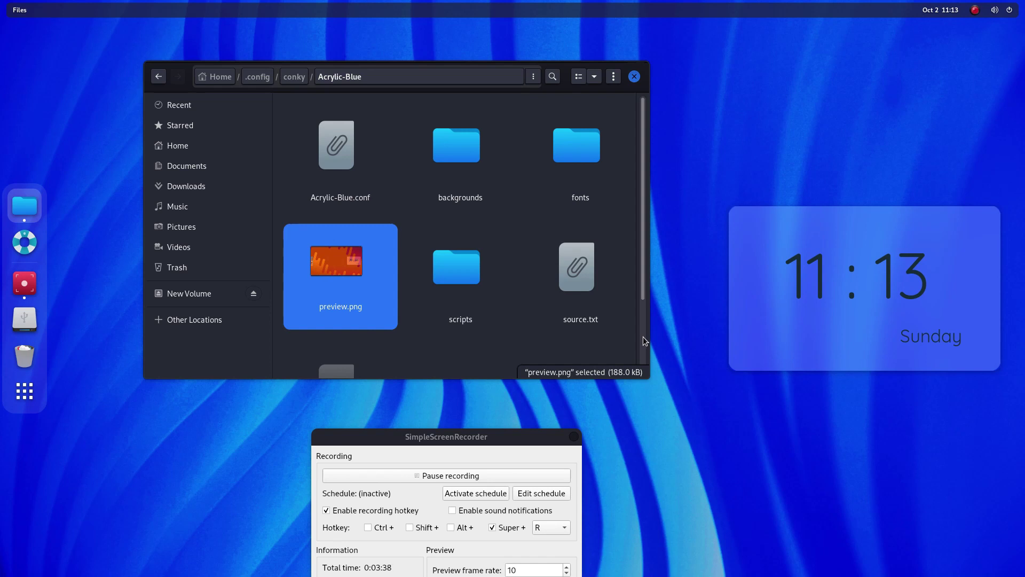
double_click(350, 266)
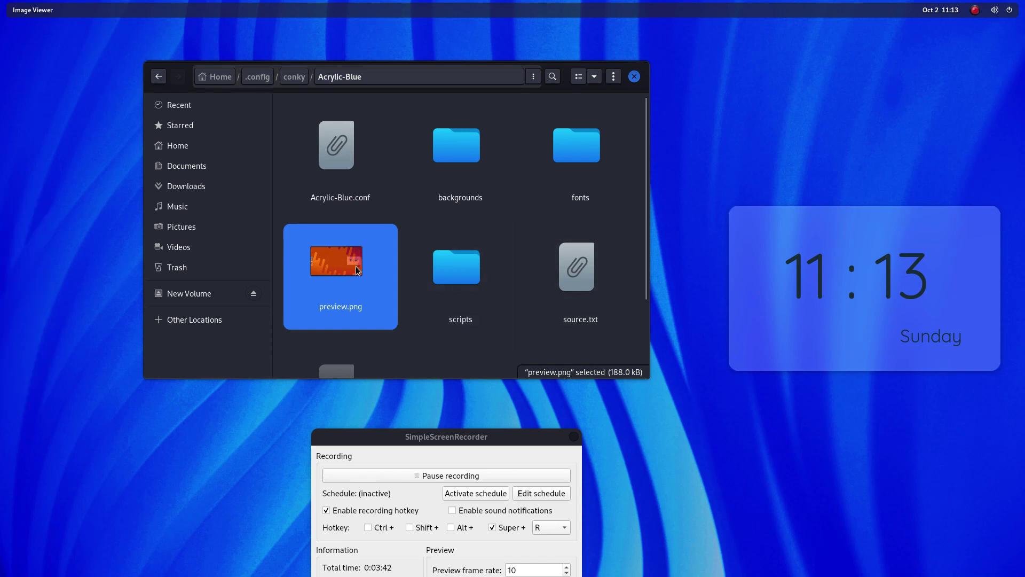
drag(221, 35, 533, 145)
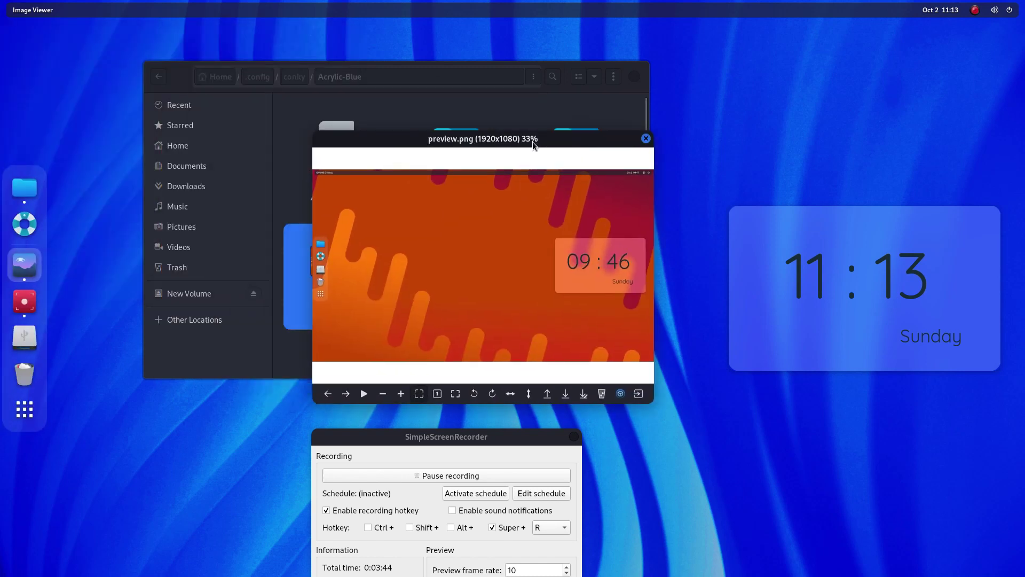
double_click(505, 140)
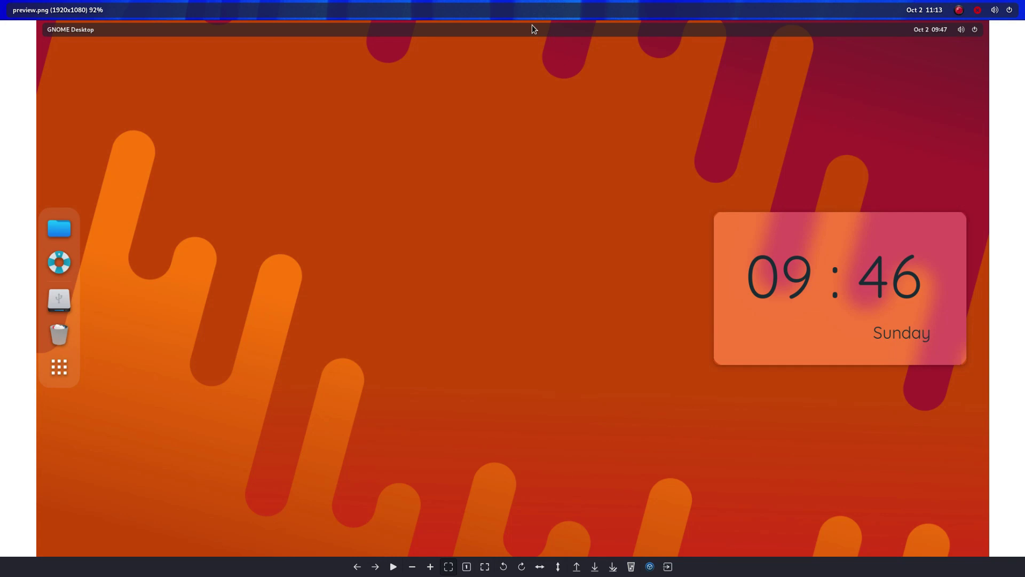
key(F11)
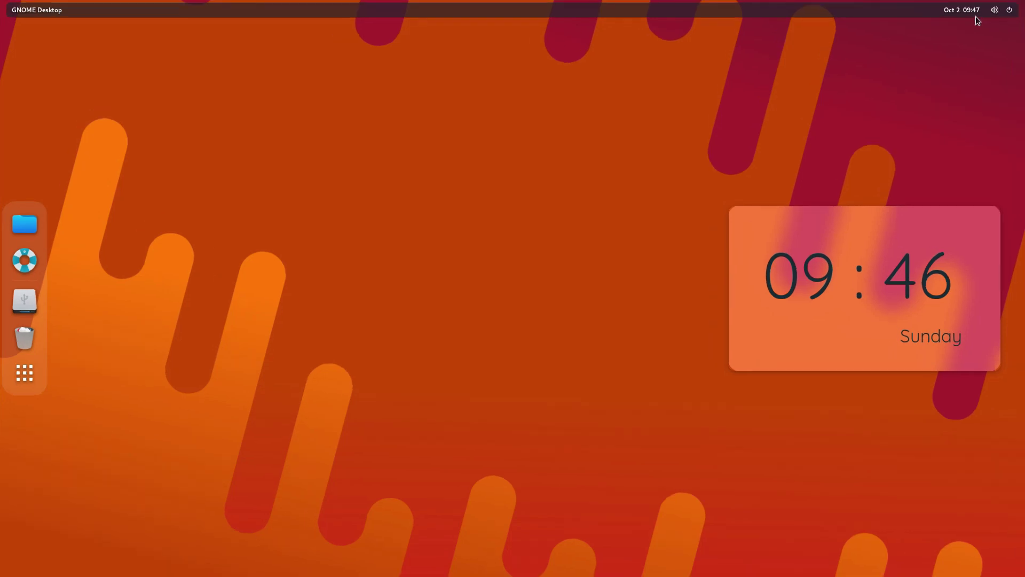
key(F11)
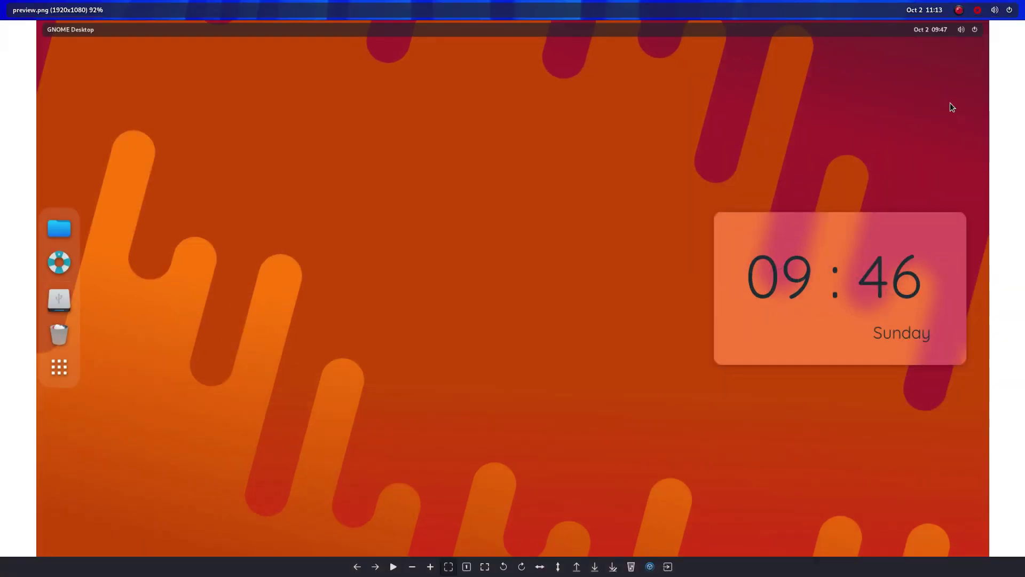
click(977, 10)
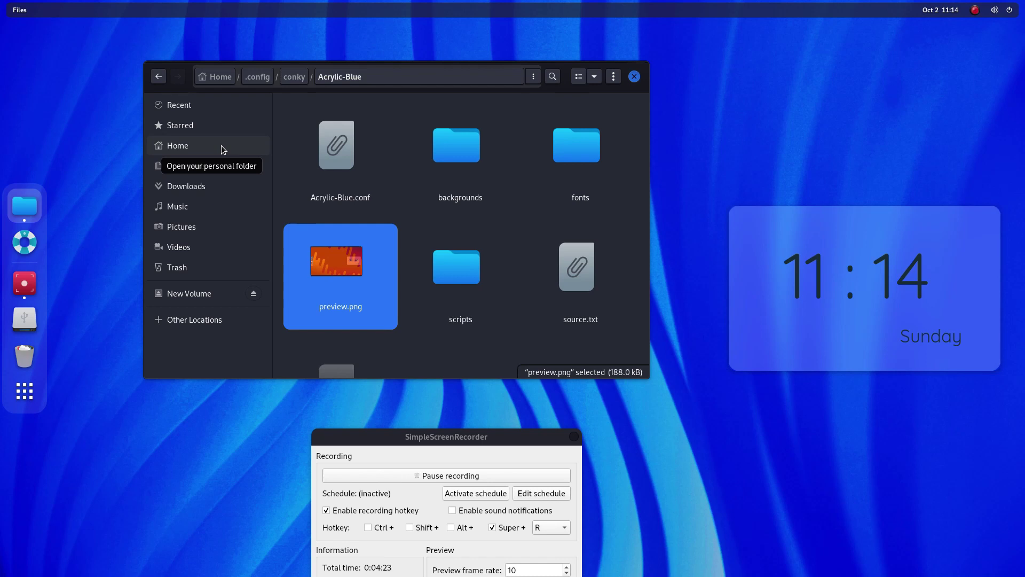
Look through the contents of the Acrylic-Blue folder and the Downloads folder.
scroll(512, 279, down, 2)
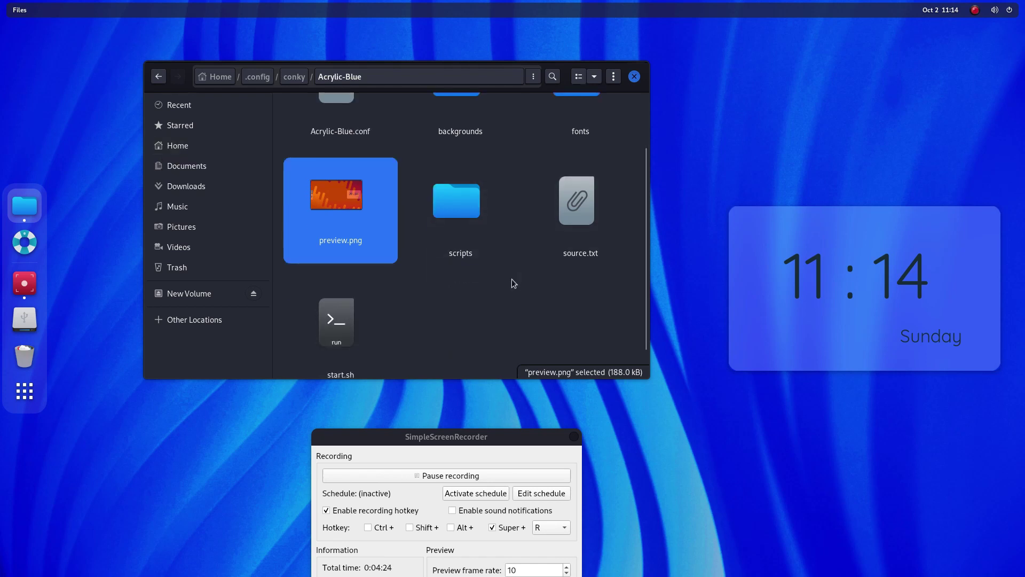
scroll(478, 309, up, 2)
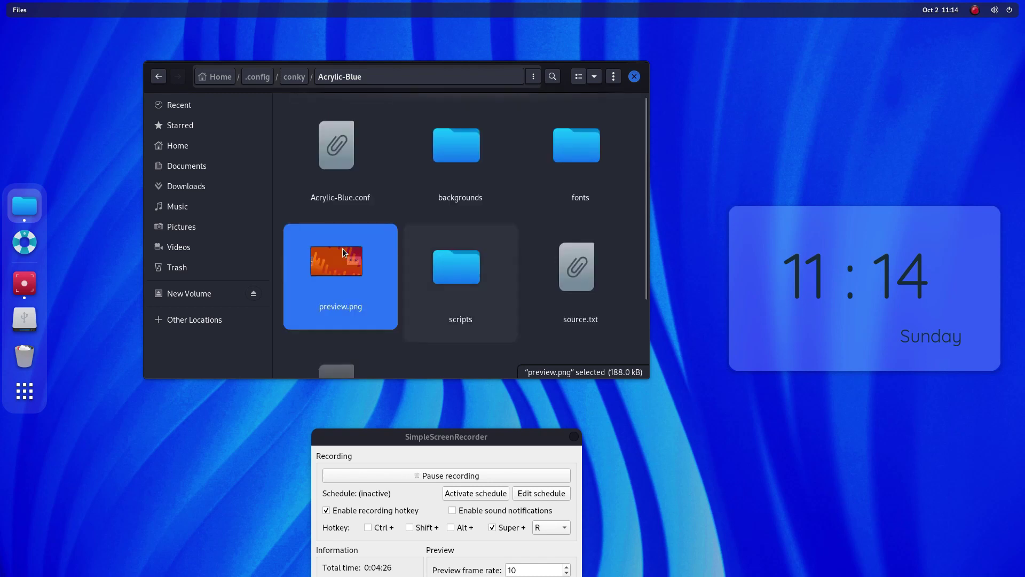
click(197, 187)
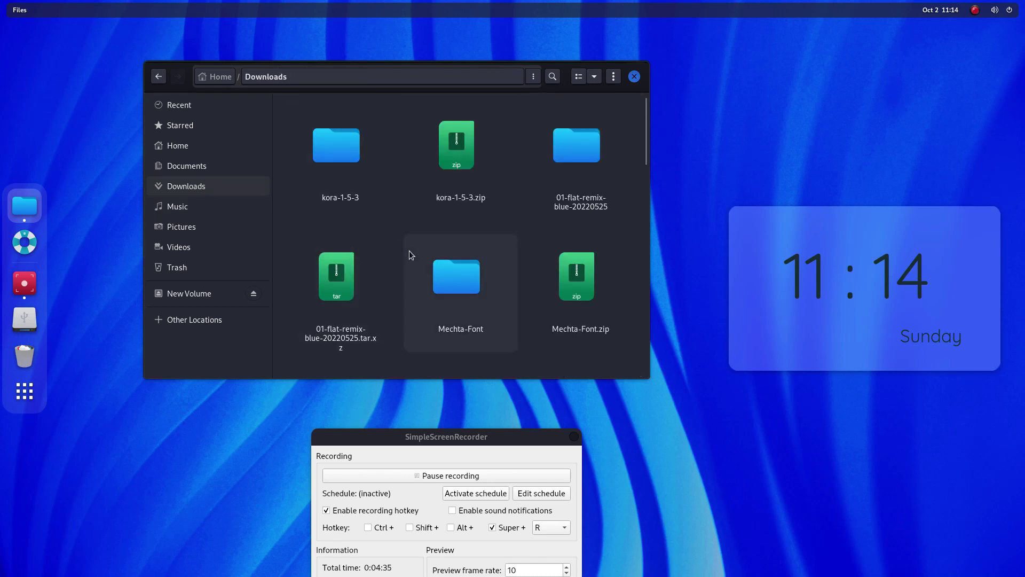
scroll(412, 251, down, 2)
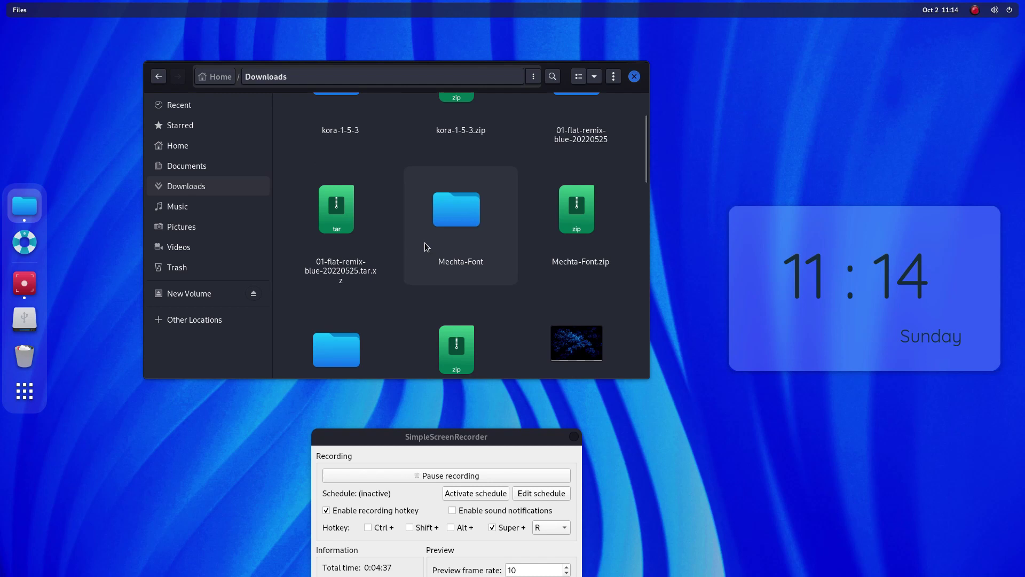
scroll(424, 244, up, 2)
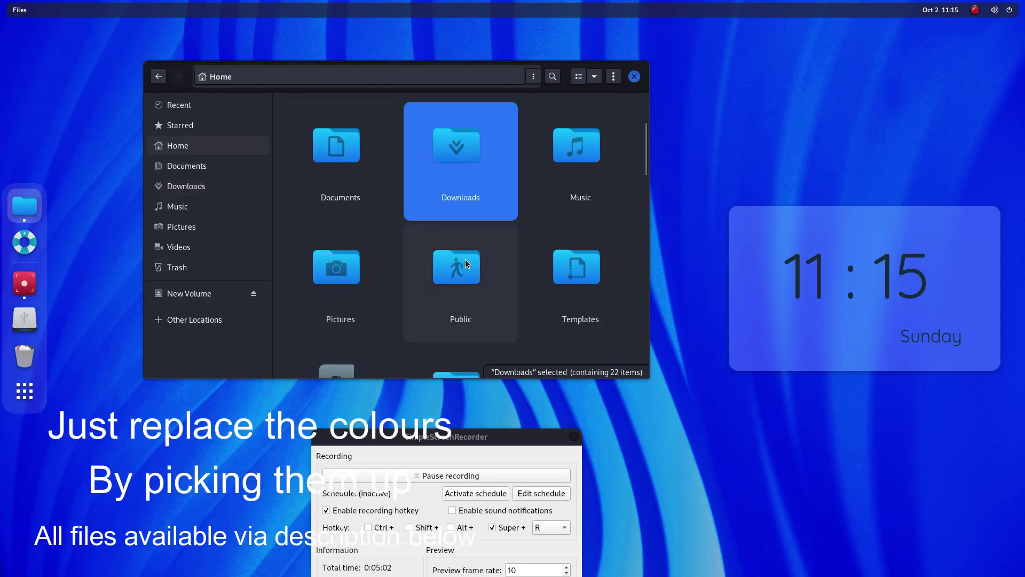
Open gtk.css from the .themes/Skeuos-Blue-Dark/gtk-3.0 folder in the Mousepad text editor.
scroll(466, 264, down, 15)
double_click(354, 190)
double_click(460, 176)
double_click(460, 177)
double_click(534, 183)
scroll(497, 184, down, 20)
Launch the Chromium browser and tile it side by side with the gtk.css editor window.
mouse_move(0, 1)
text(chrom)
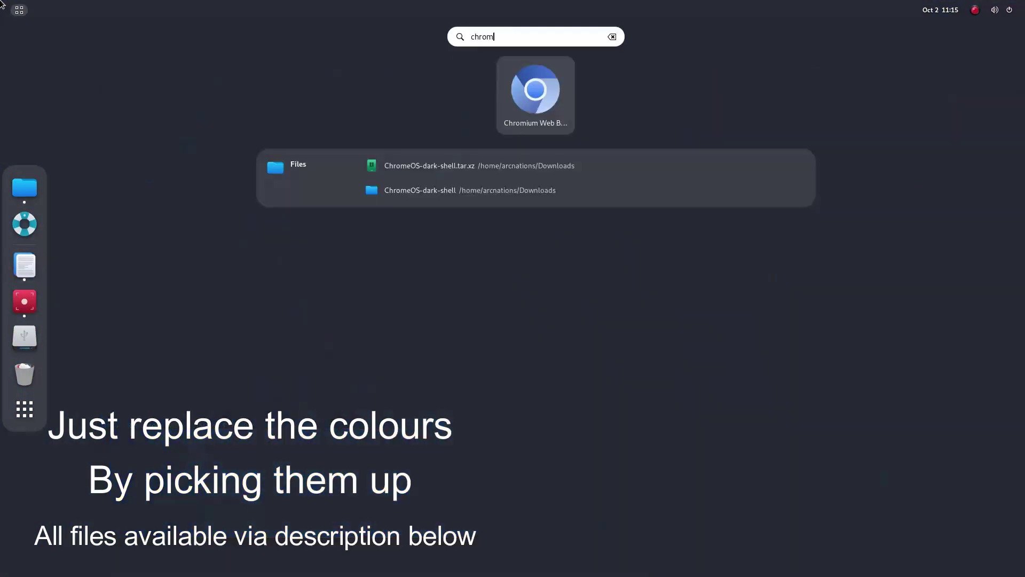
key(Return)
drag(662, 176, 1024, 177)
drag(325, 65, 0, 64)
Open the Tweaks Appearance settings, place the window over the editor and take a screenshot of the whole screen.
click(403, 183)
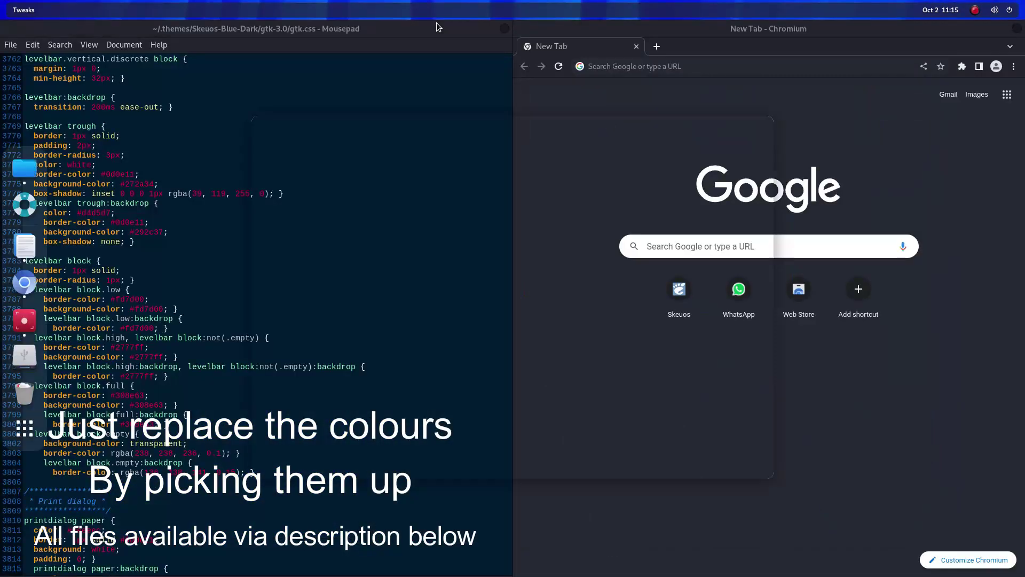
click(305, 171)
drag(528, 127, 384, 105)
key(Print)
click(513, 533)
click(802, 443)
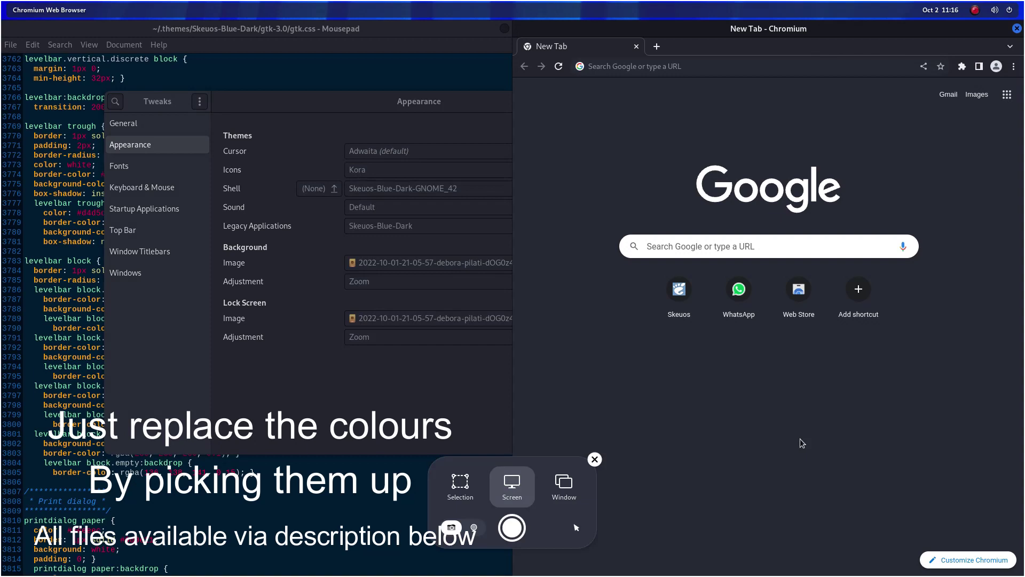
Search the web in Chromium for "image to css colour" and, in a second tab, for "css colour picker".
text(image to css colour)
key(Return)
click(656, 46)
text(css colour picker)
key(Return)
Return to the "image to css colour" results and open the imagecolorpicker.com site.
click(581, 47)
scroll(680, 297, down, 10)
click(584, 373)
Upload the new desktop screenshot to the image color picker page.
scroll(745, 352, down, 10)
click(761, 137)
click(751, 223)
click(369, 143)
double_click(479, 99)
click(479, 102)
click(1002, 37)
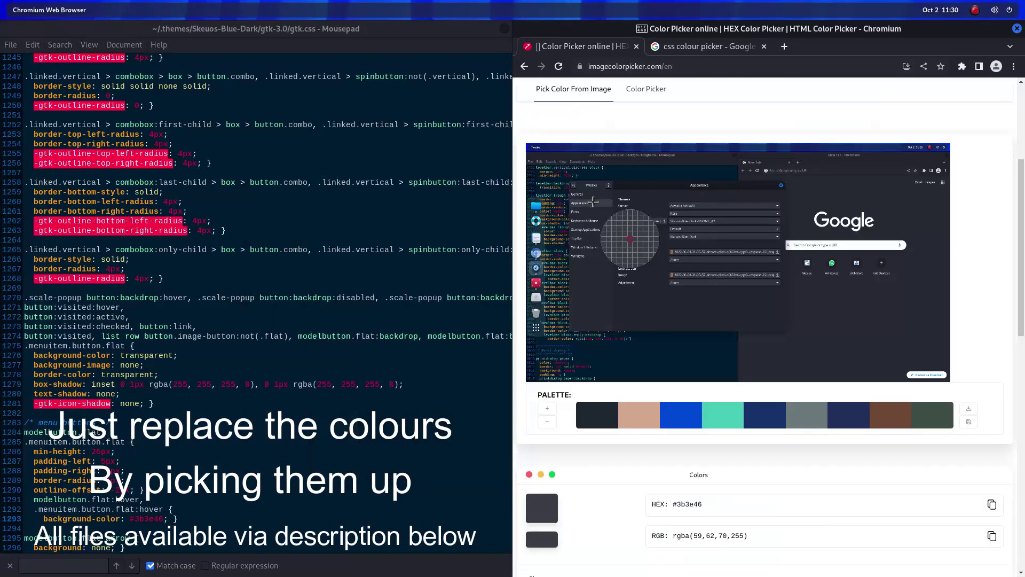
Replace every occurrence of the colour 3b3e46 in gtk.css with 1c2652.
click(292, 383)
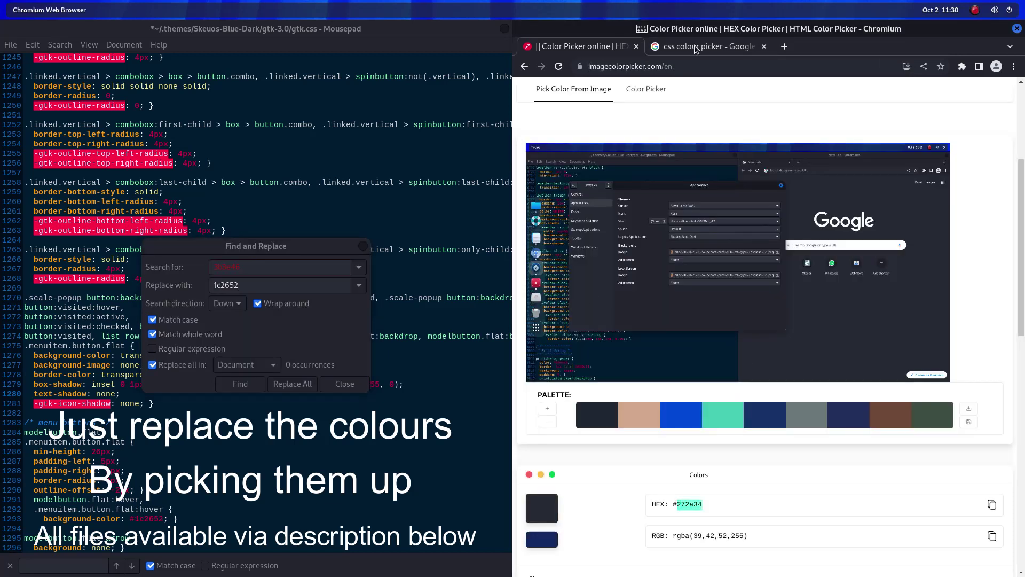